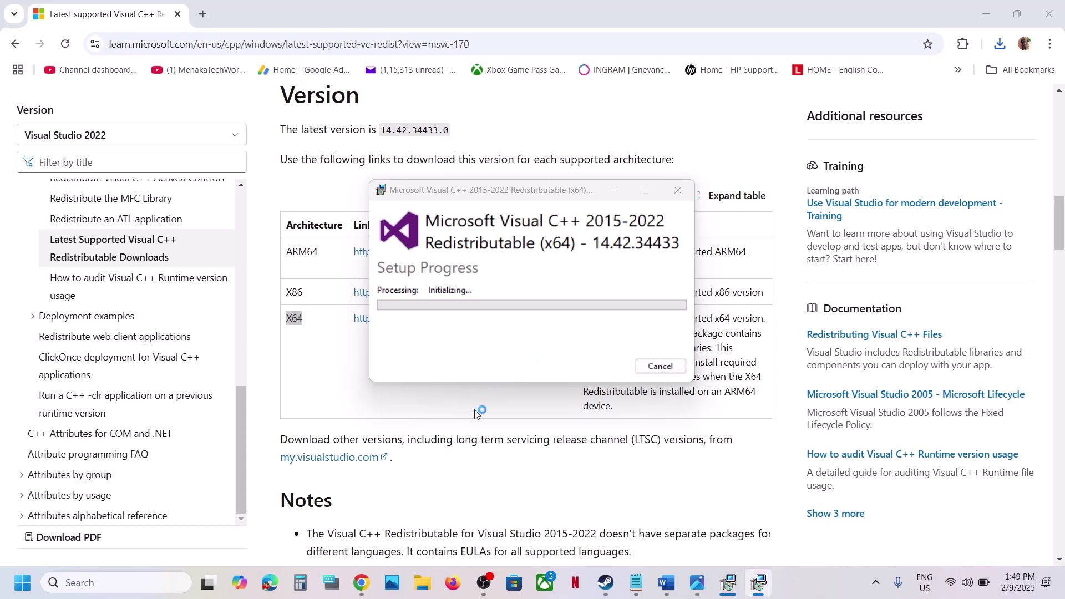
- Place the x86 redistributable setup window beside the x64 installer and view the computer's power options
click(731, 583)
drag(568, 191, 883, 202)
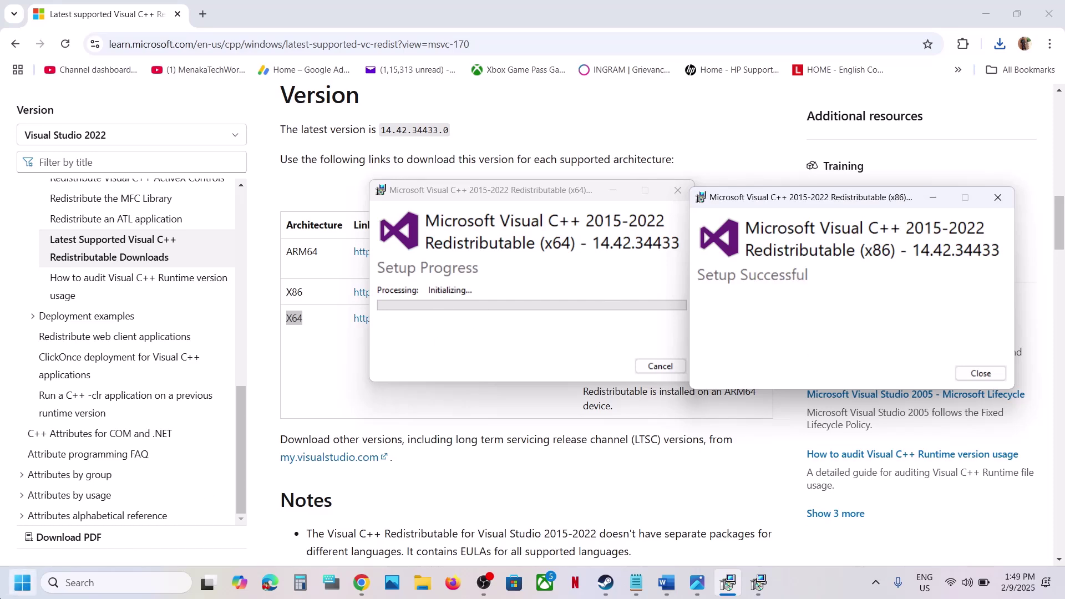
click(10, 595)
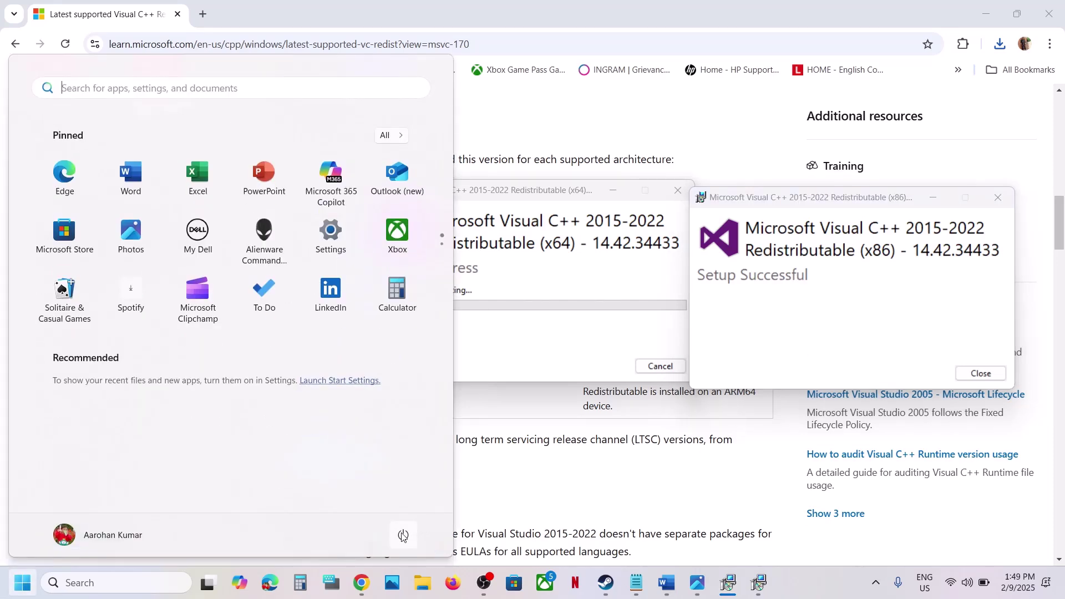
click(403, 534)
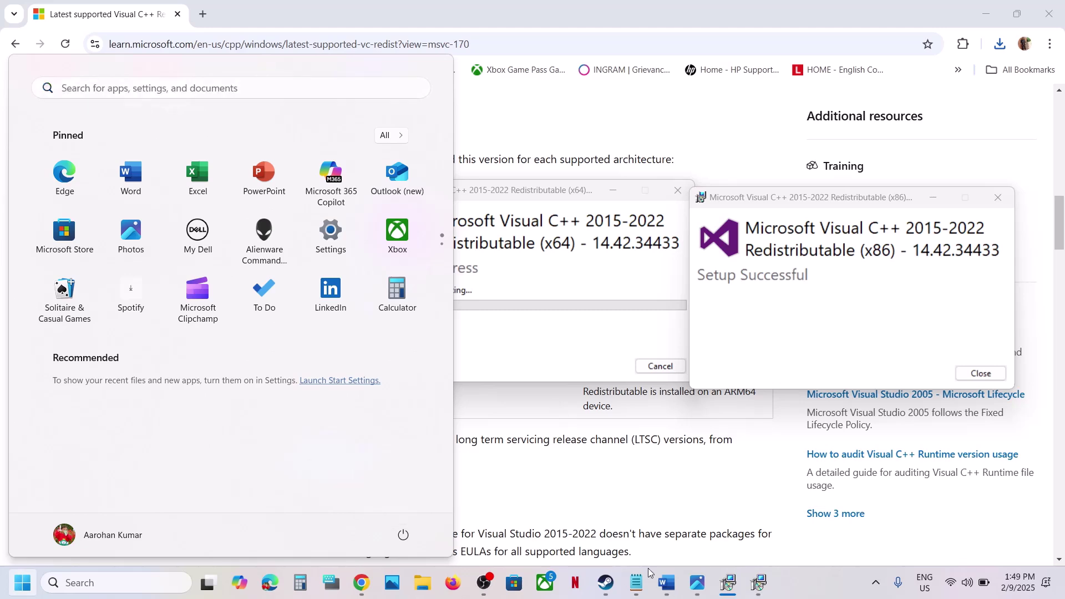
- Switch to the Word document, maximize it and highlight the Win64Shared source path under Step 2
click(605, 582)
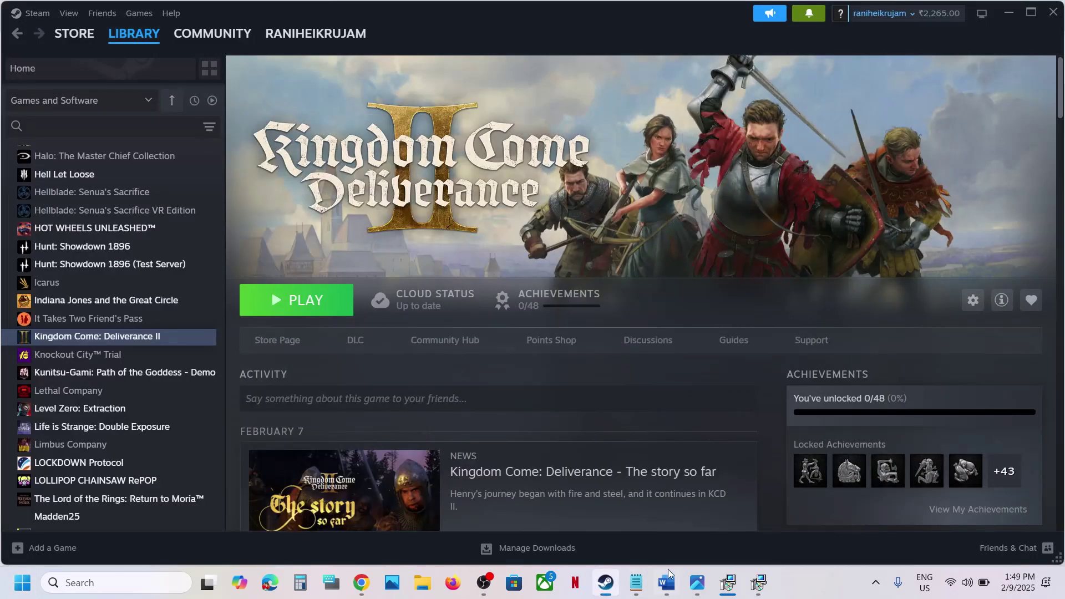
click(667, 580)
scroll(434, 404, down, 10)
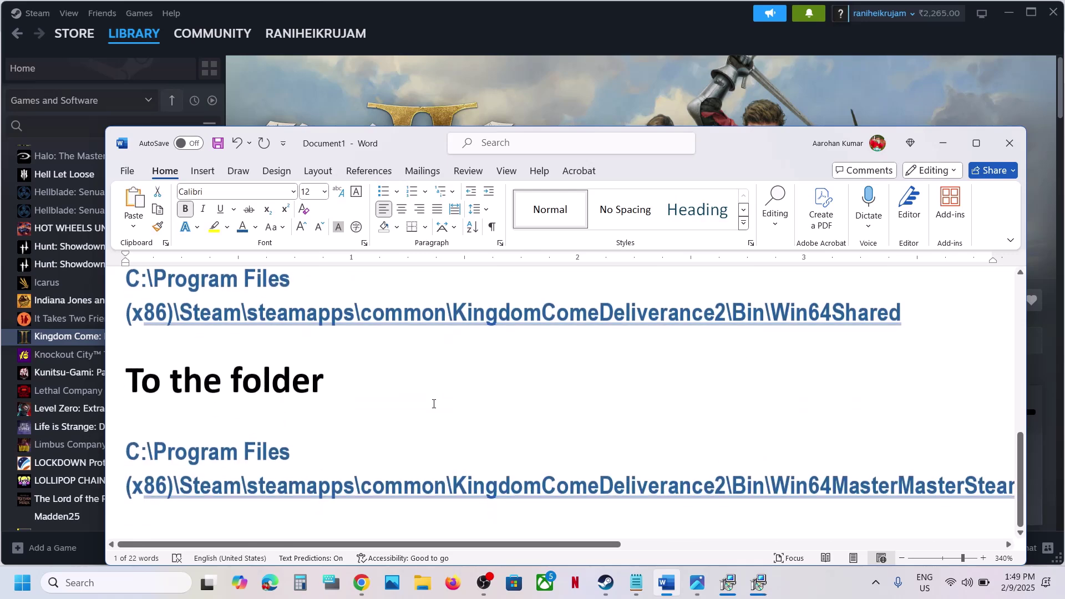
scroll(434, 404, up, 3)
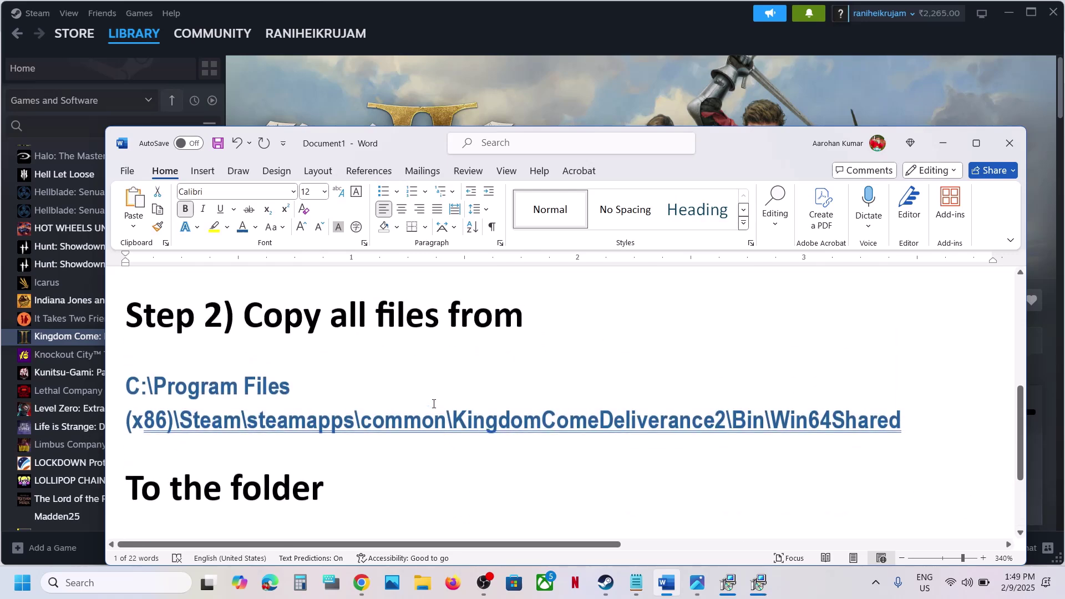
click(976, 143)
double_click(602, 318)
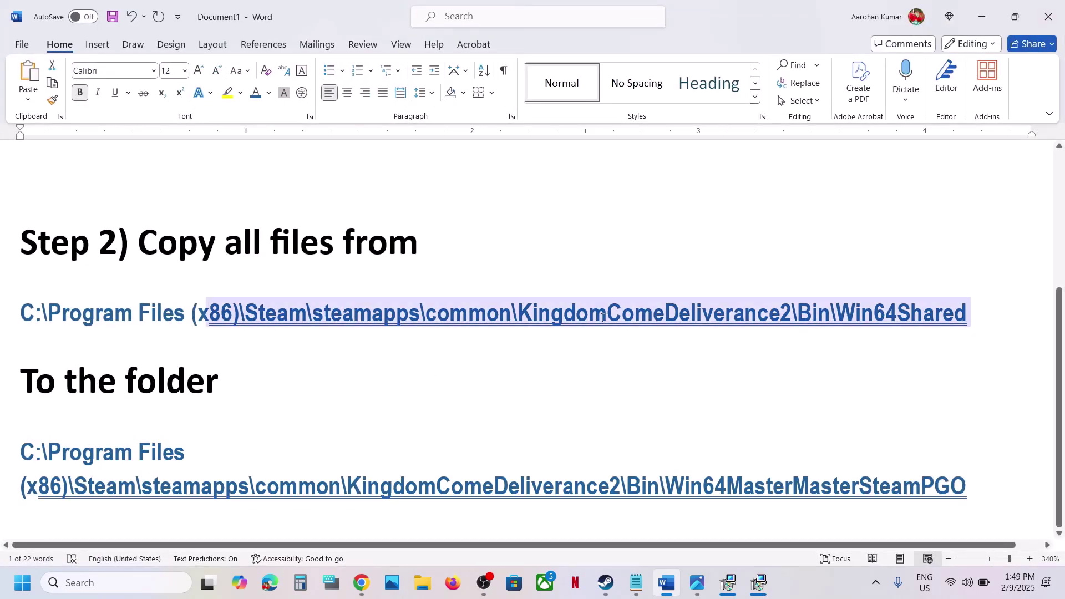
triple_click(602, 317)
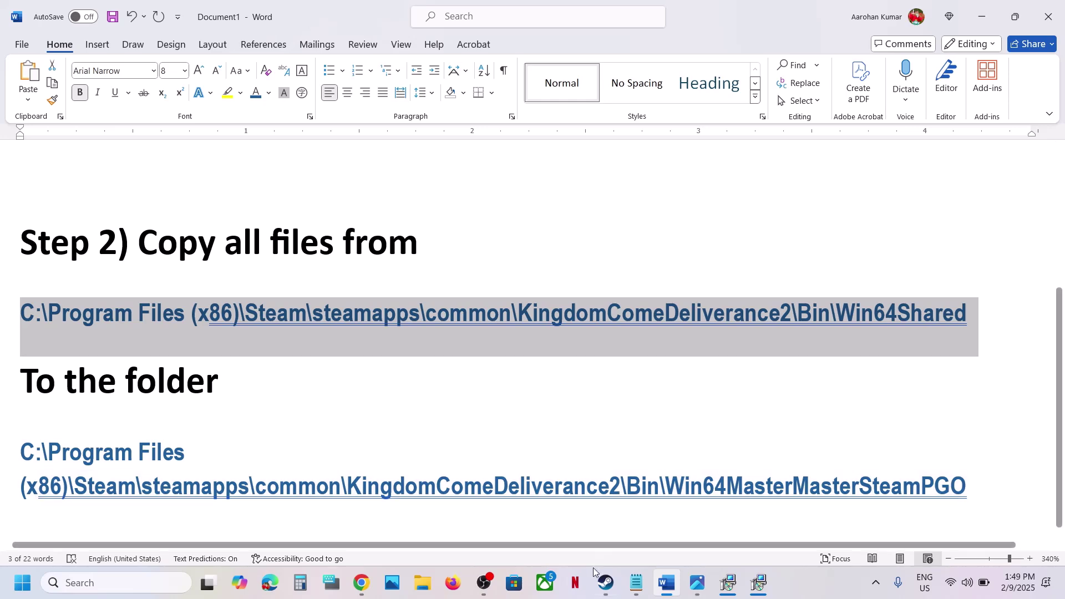
- Switch to Steam, browse the local files of Kingdom Come: Deliverance II and recheck the folder paths in the Word instructions
click(605, 582)
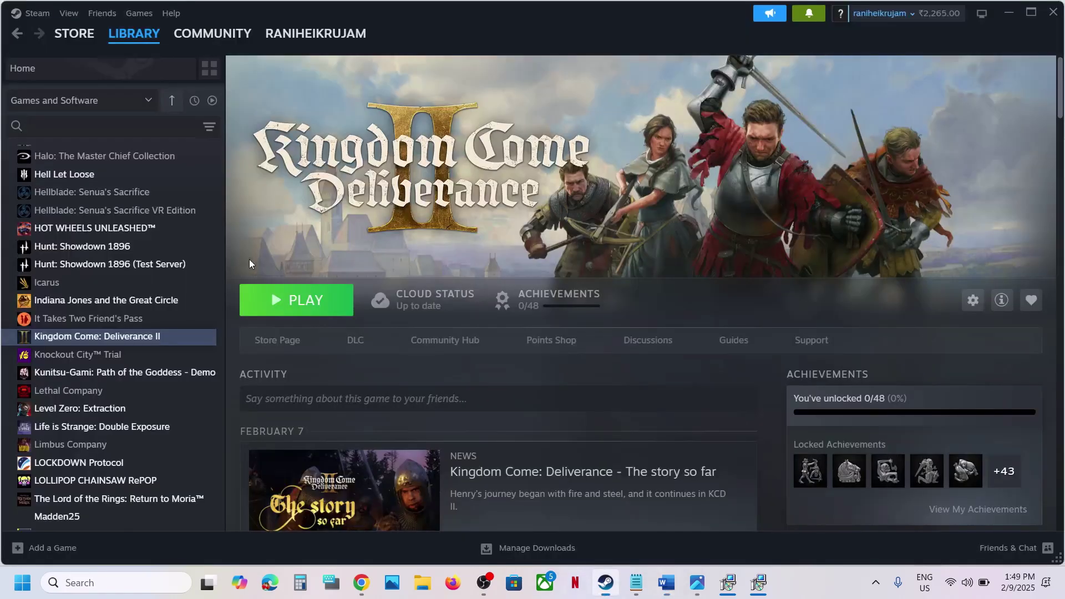
right_click(132, 344)
mouse_move(178, 423)
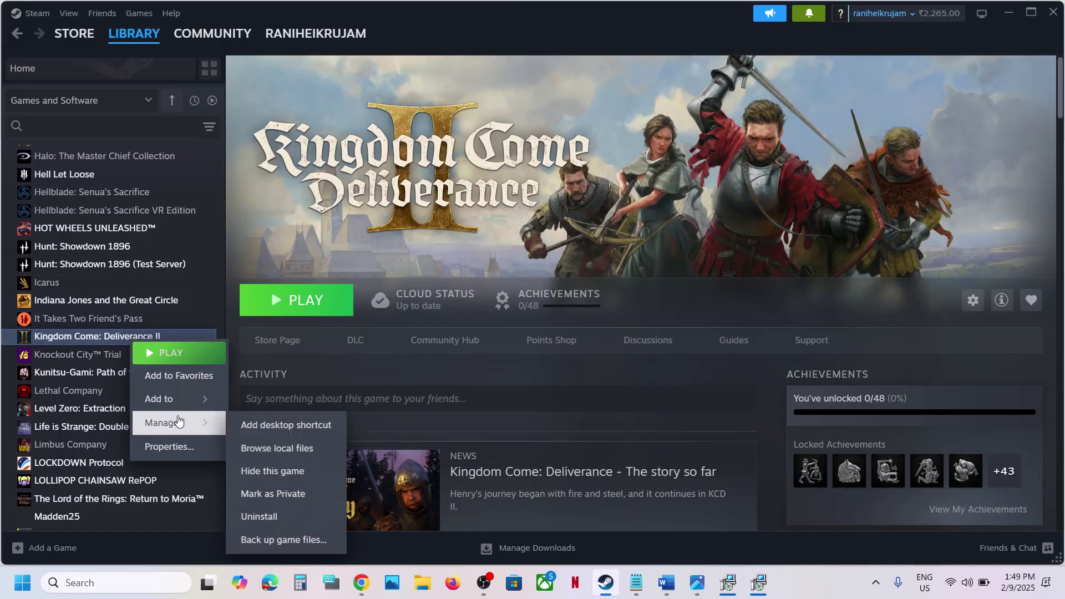
click(301, 448)
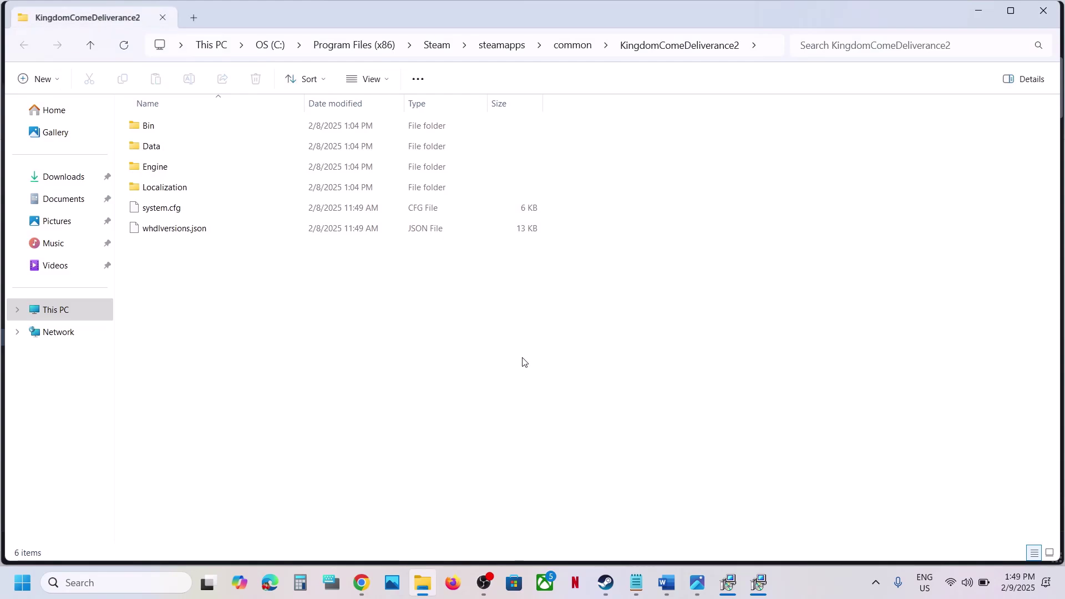
click(666, 589)
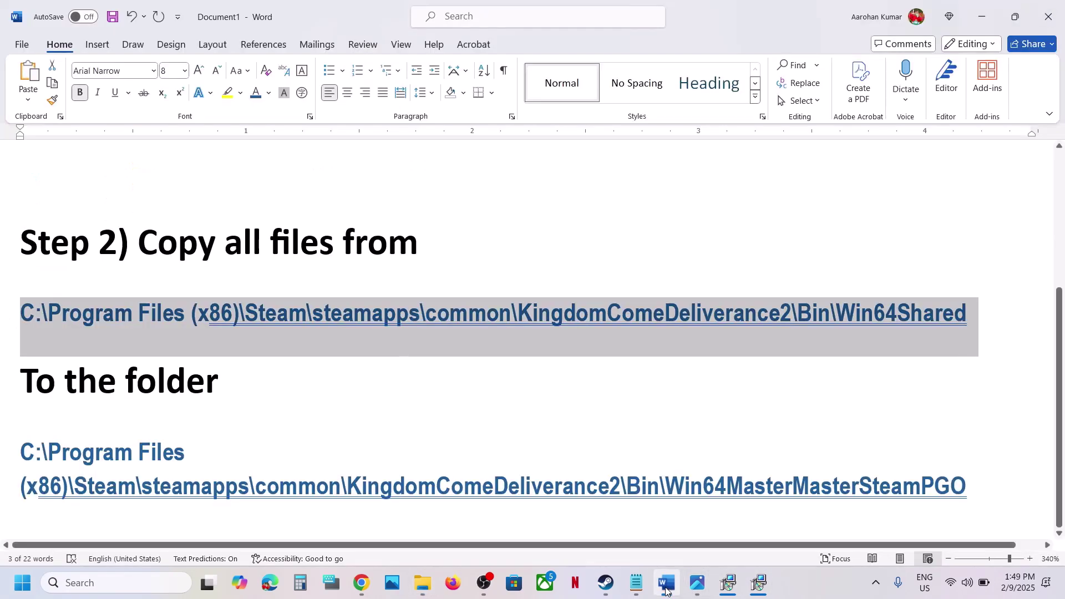
click(666, 588)
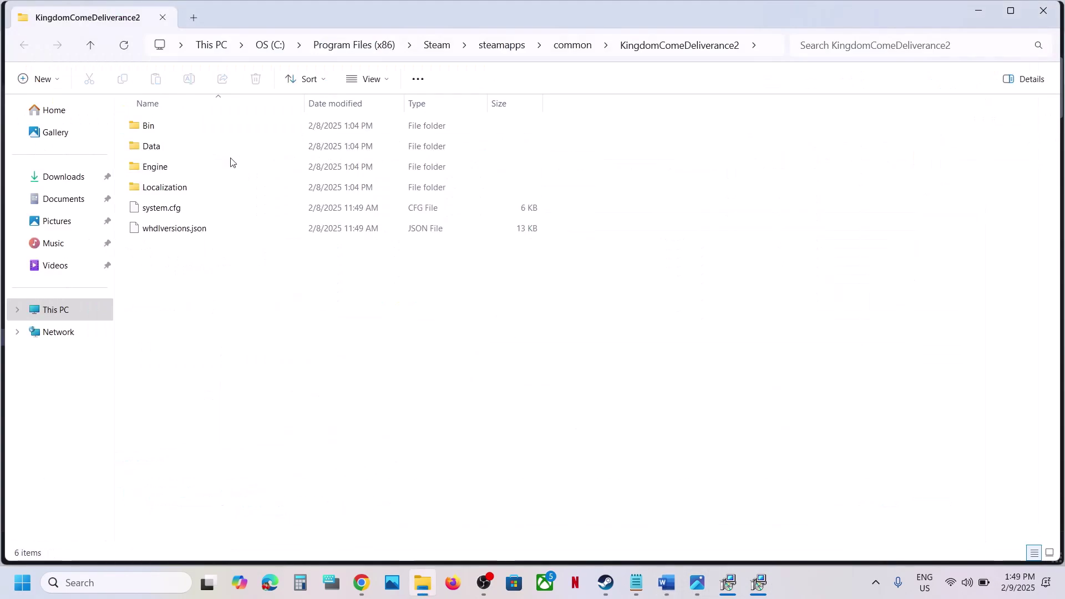
- Open the Win64Shared folder inside Bin to view its files
click(170, 127)
double_click(170, 127)
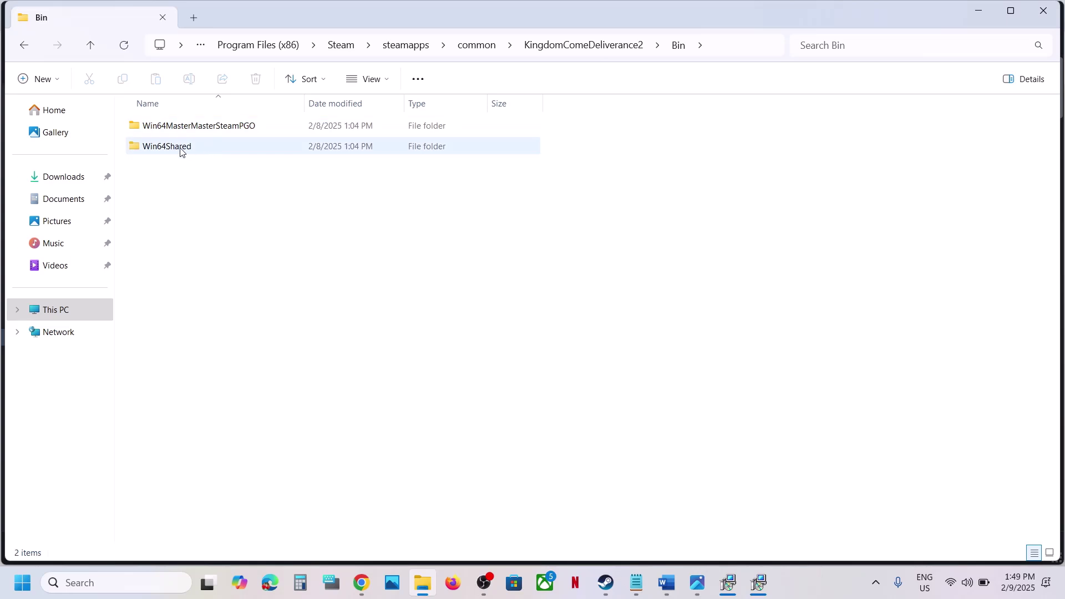
click(180, 148)
double_click(211, 151)
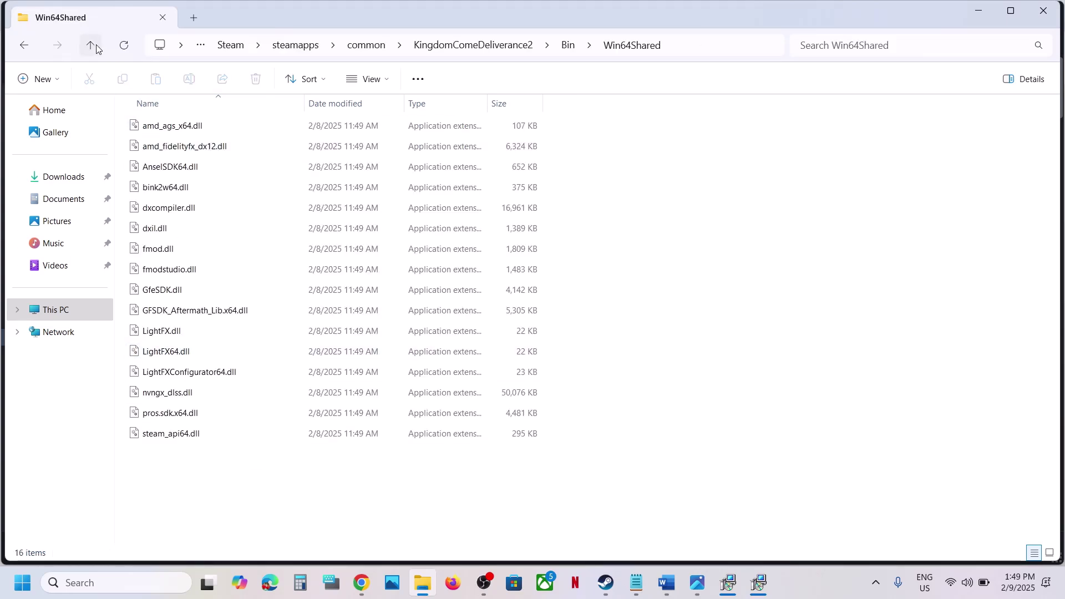
- Return to the KingdomComeDeliverance2 folder and copy the Bin folder to the clipboard
click(91, 45)
click(91, 44)
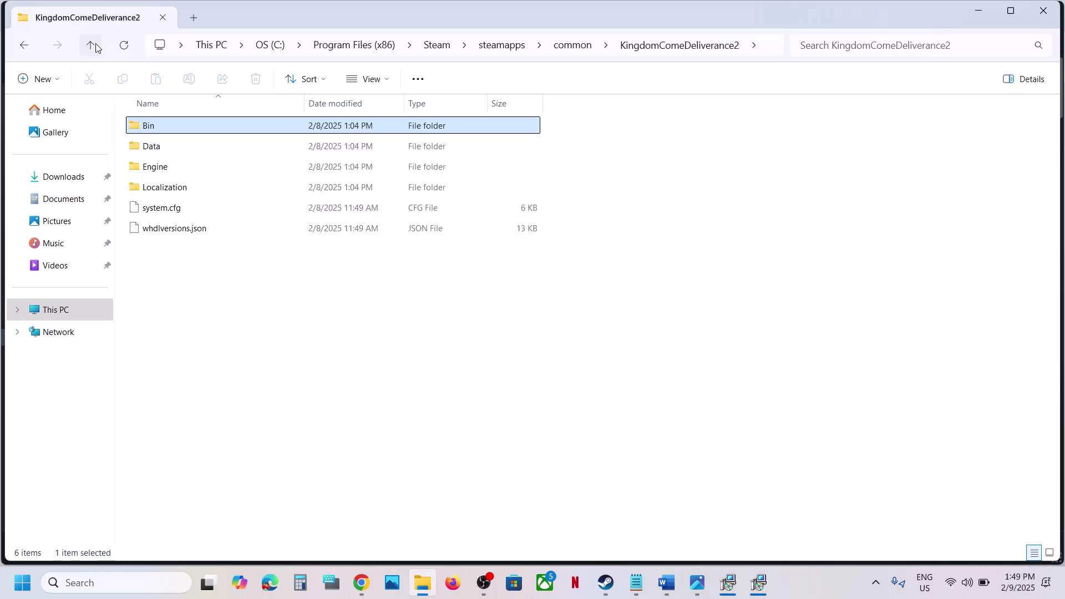
right_click(174, 128)
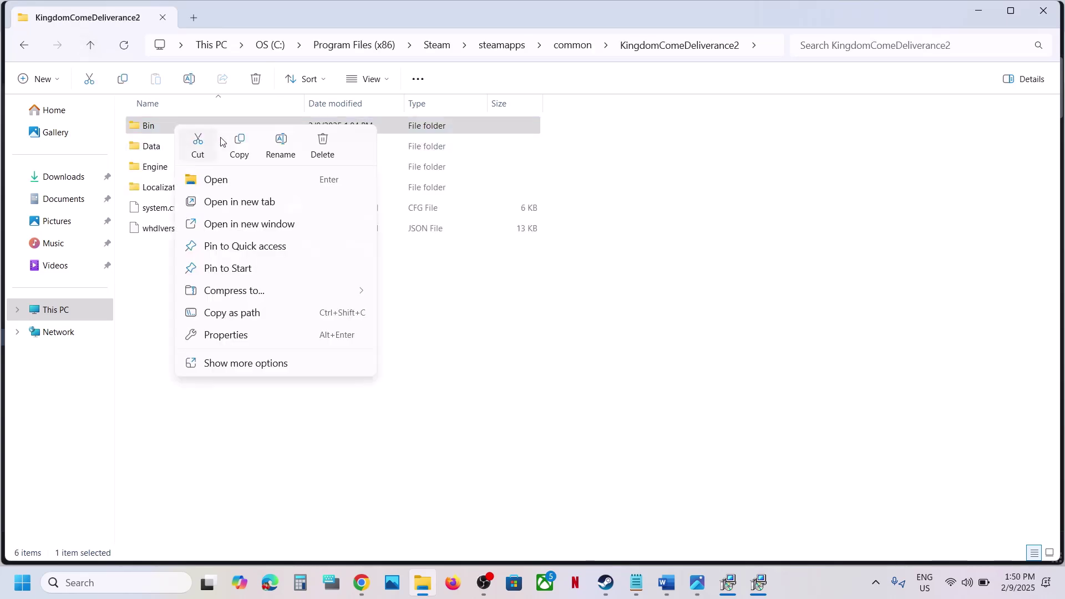
click(241, 147)
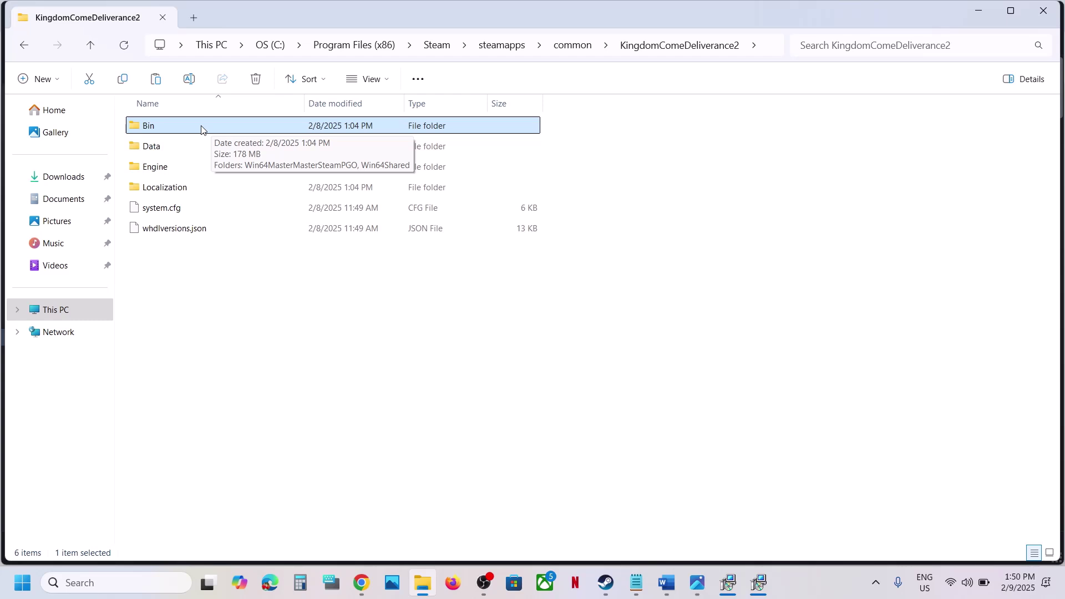
- Copy all the DLL files in the Bin\Win64Shared folder
double_click(185, 128)
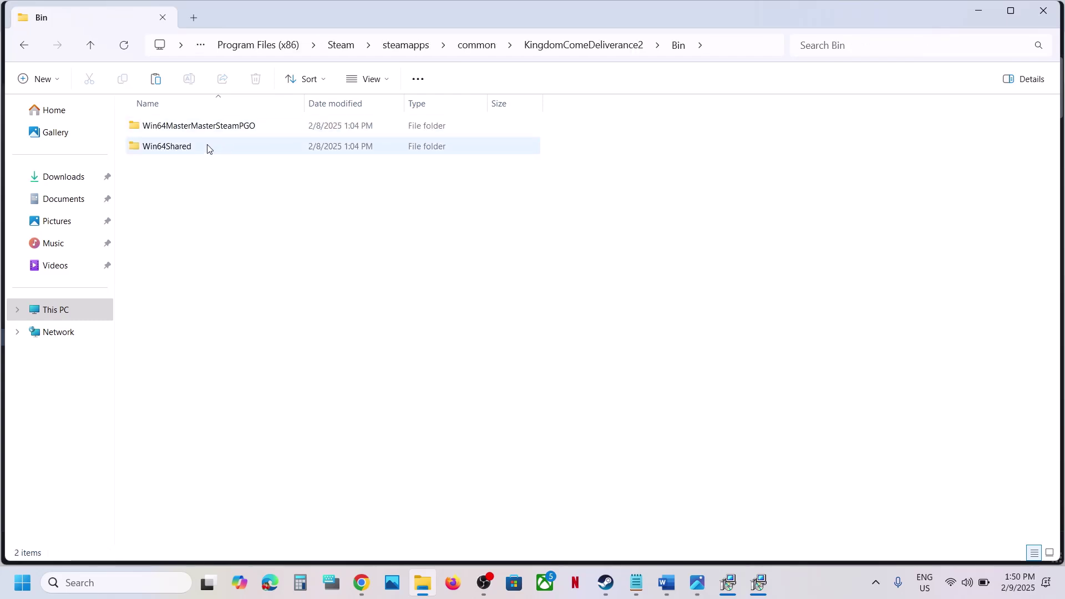
click(185, 148)
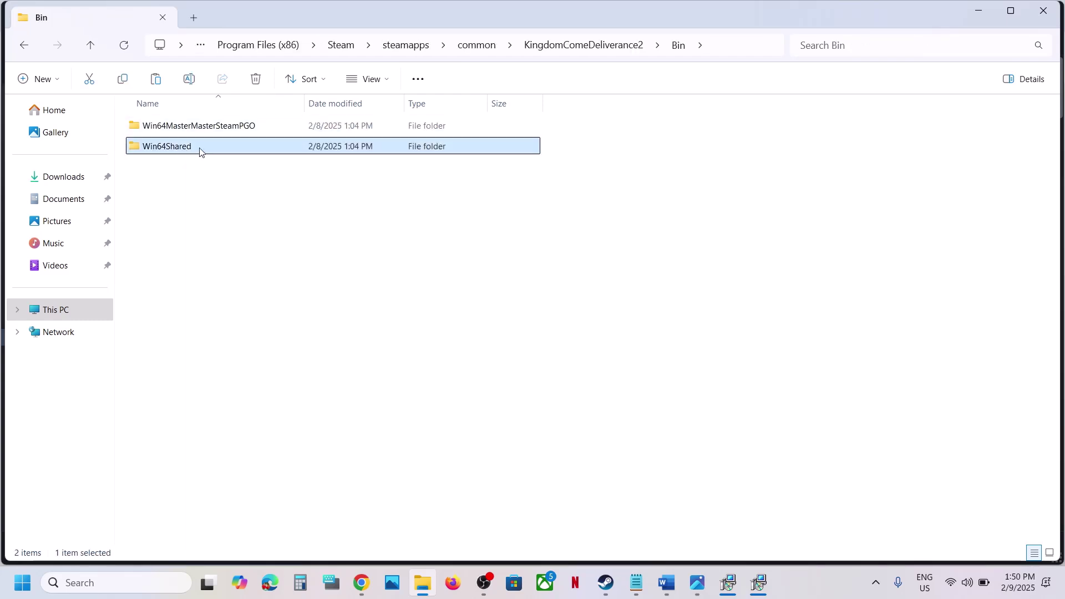
double_click(200, 148)
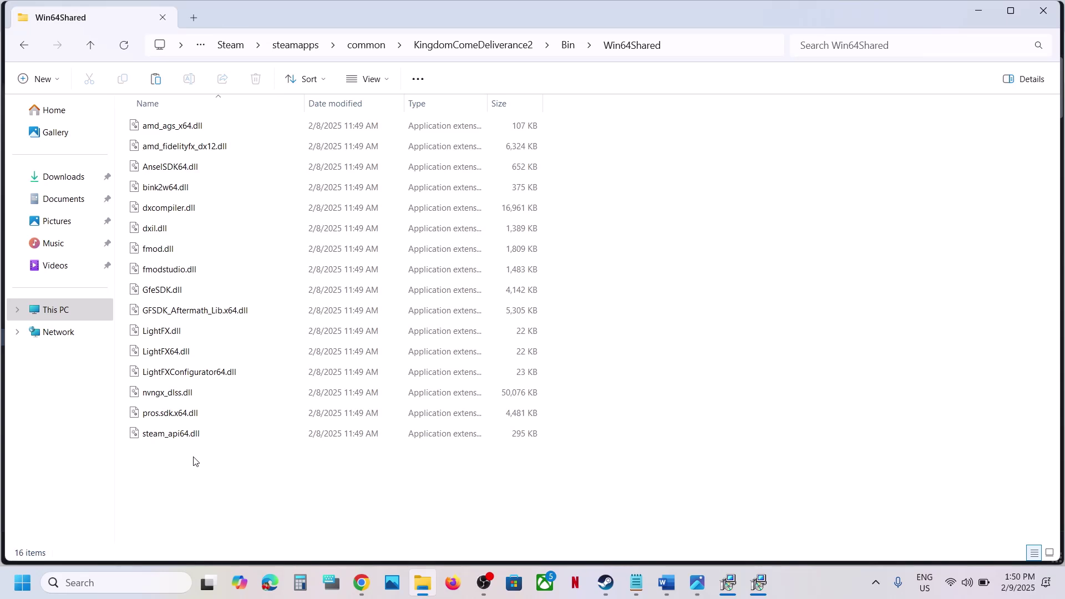
drag(194, 461, 171, 125)
right_click(171, 125)
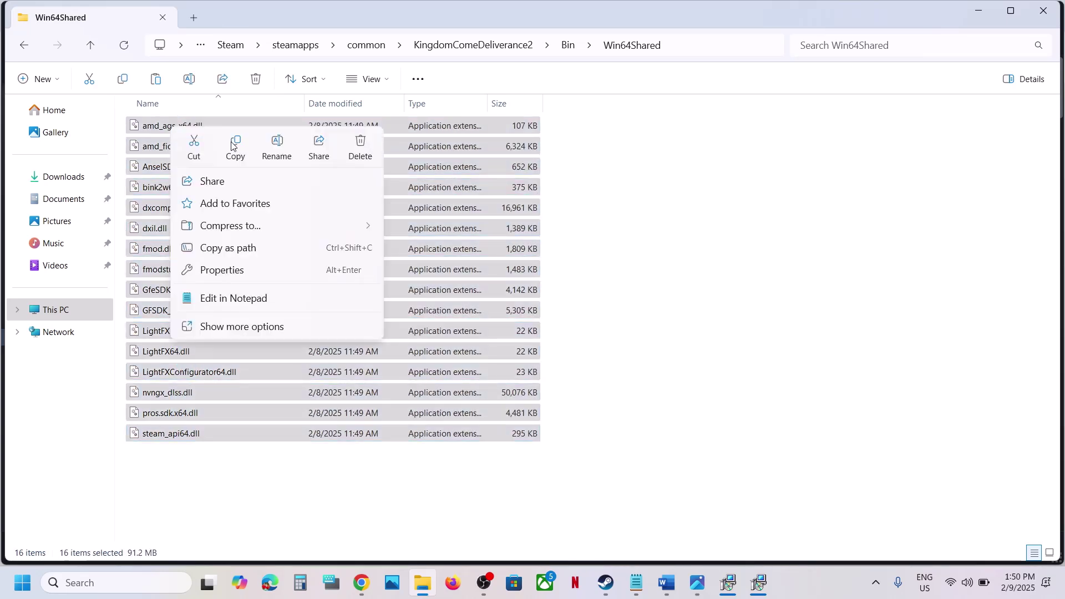
click(233, 153)
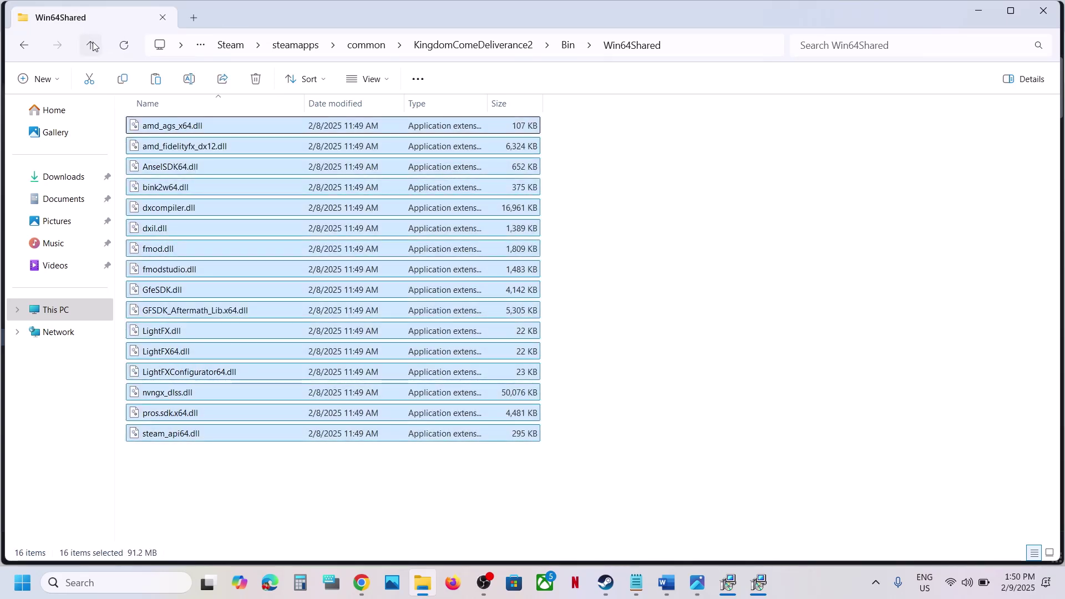
- Paste the copied DLL files into the Bin\Win64MasterMasterSteamPGO folder
click(92, 45)
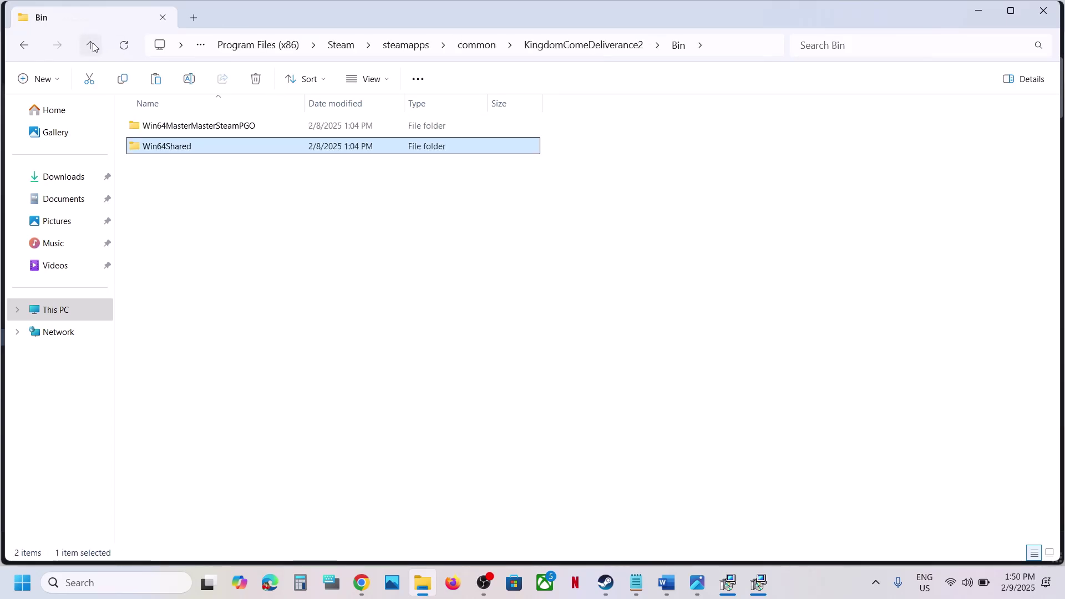
click(195, 129)
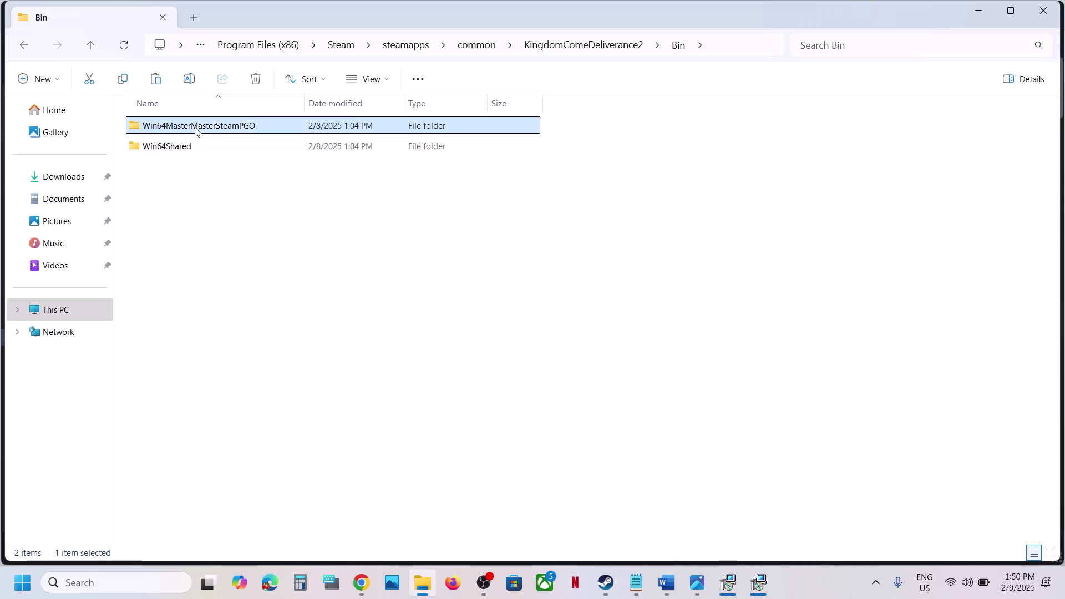
double_click(196, 129)
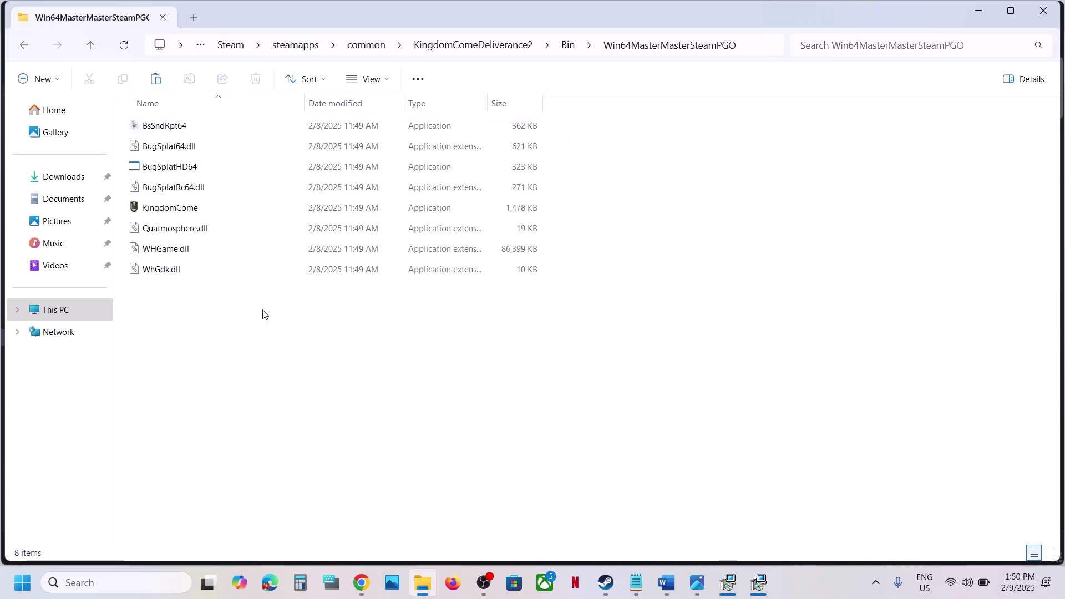
key(ctrl+v)
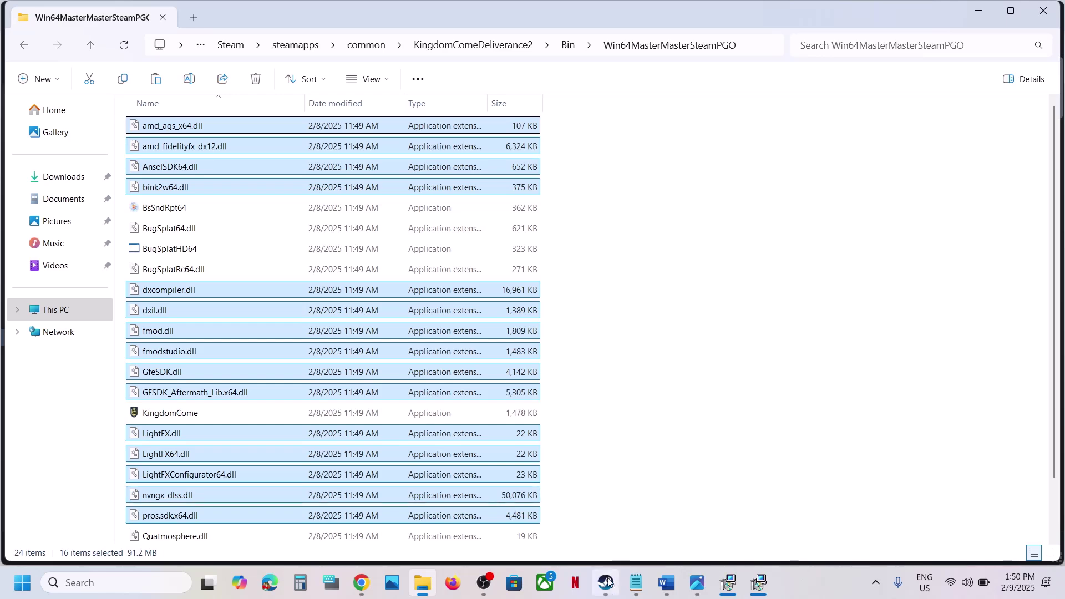
- Go back up to the KingdomComeDeliverance2 folder and check the Bin folder's details
click(612, 595)
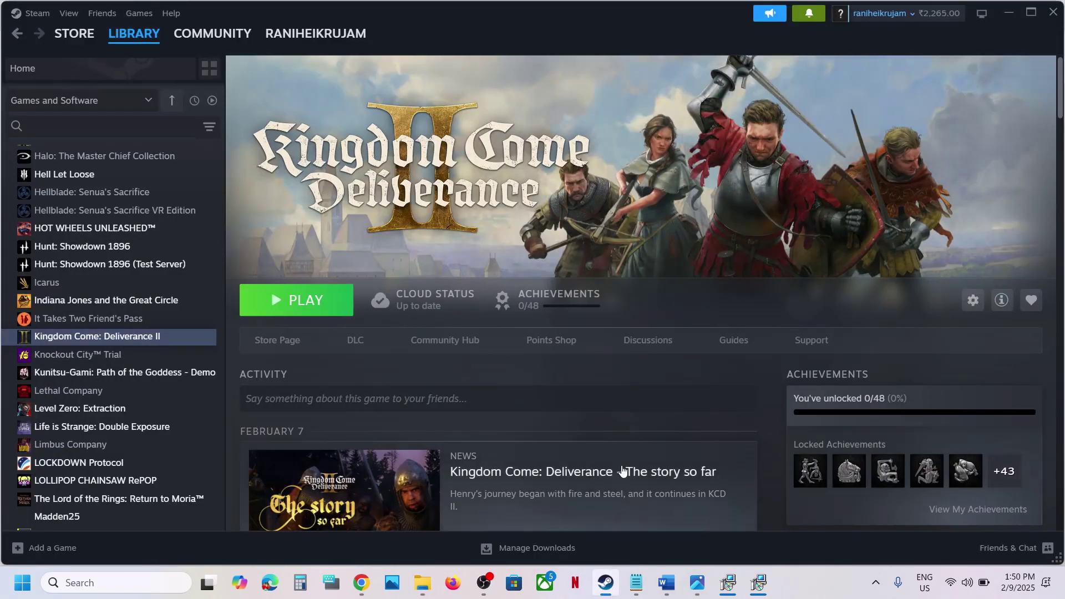
click(421, 584)
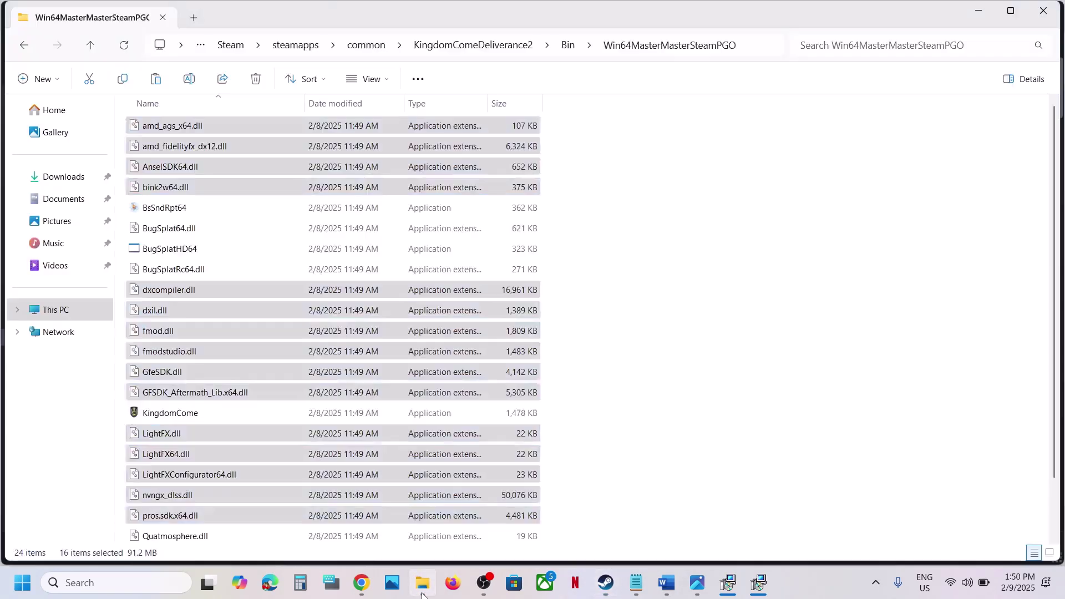
click(91, 47)
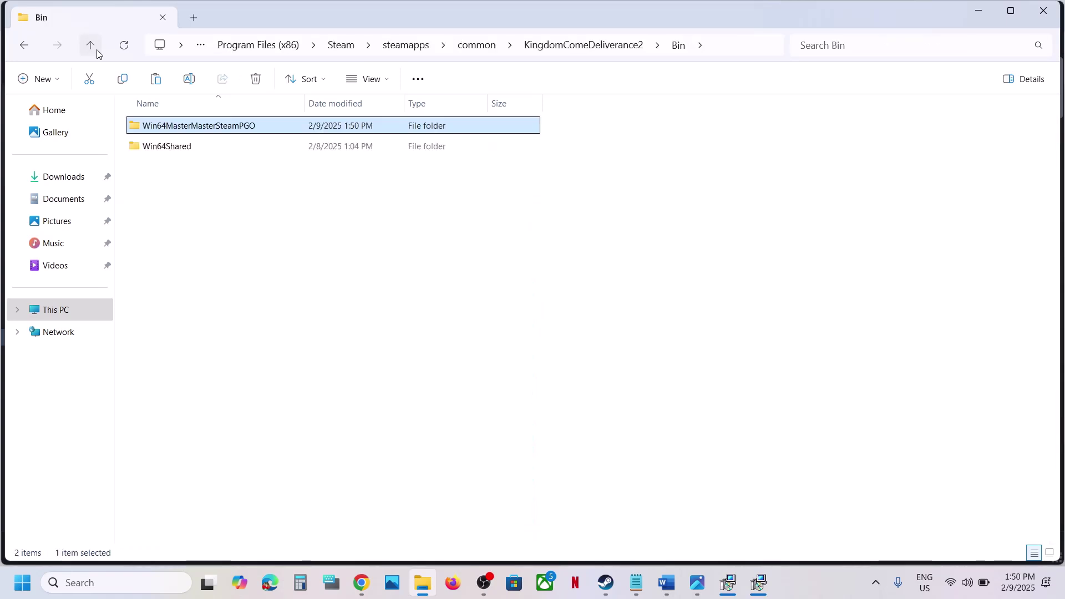
click(93, 54)
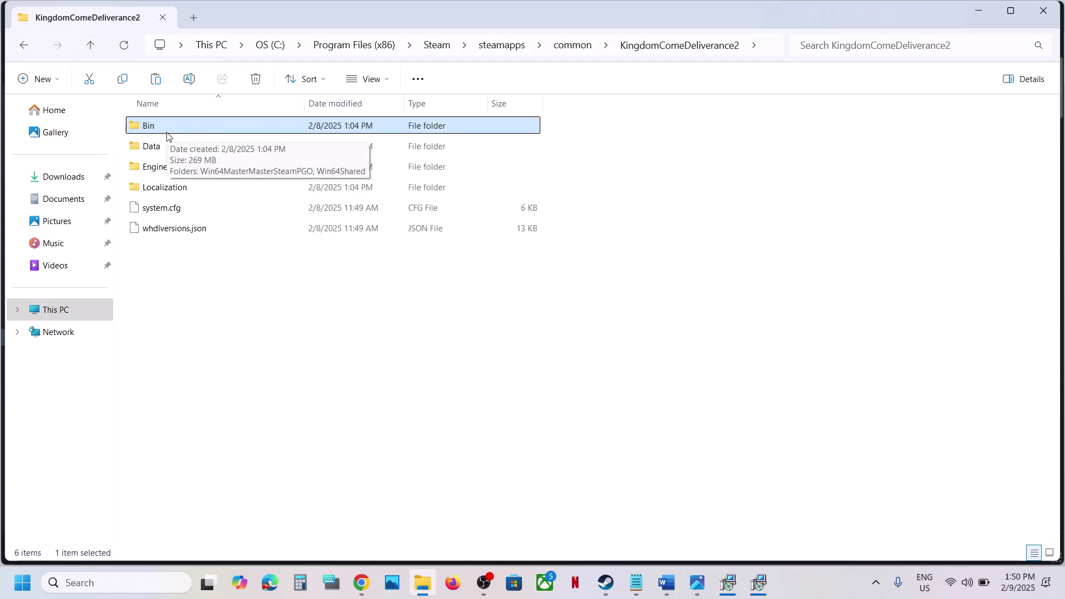
- Switch to Steam and open the Installed Files properties of Kingdom Come: Deliverance II
click(608, 591)
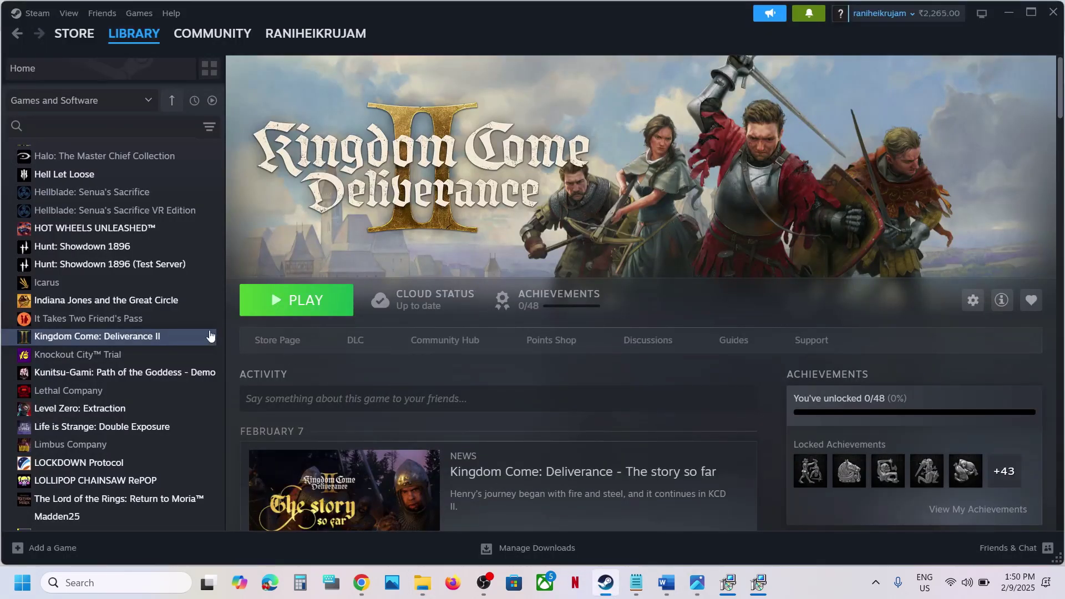
right_click(156, 335)
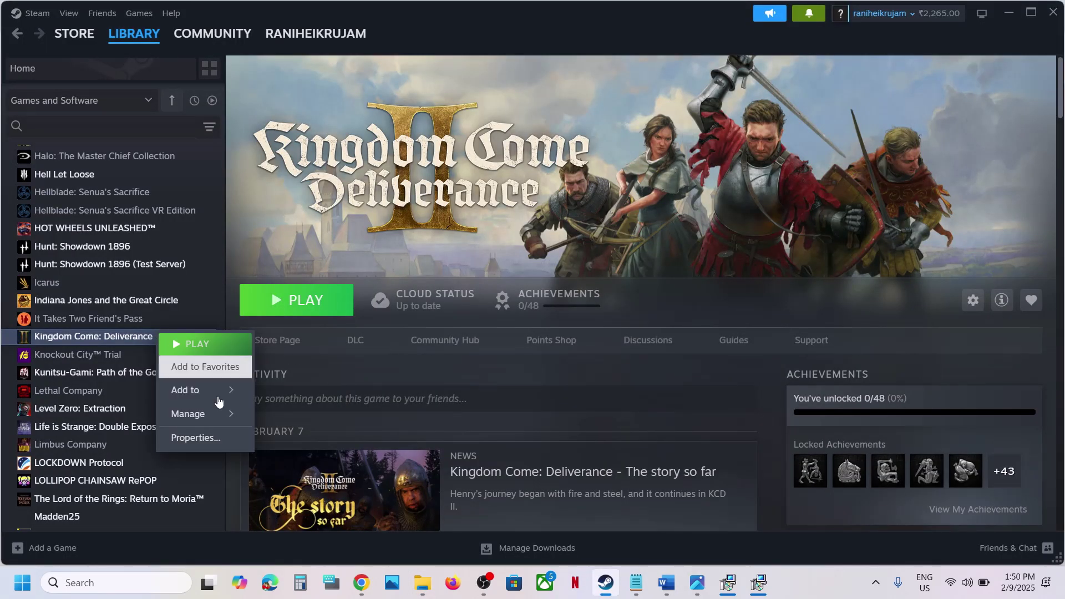
click(208, 438)
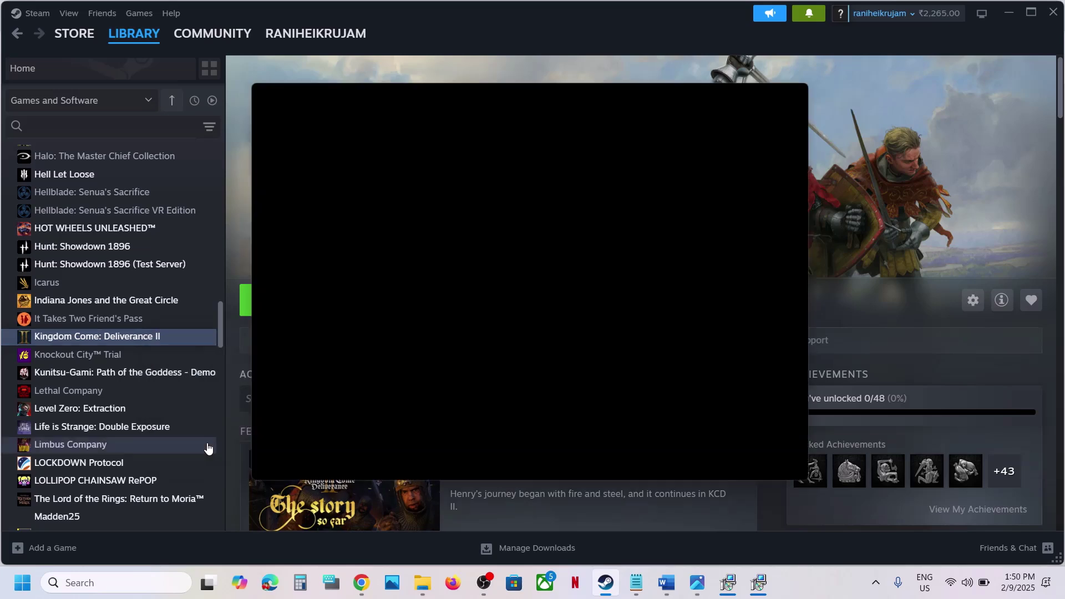
click(293, 216)
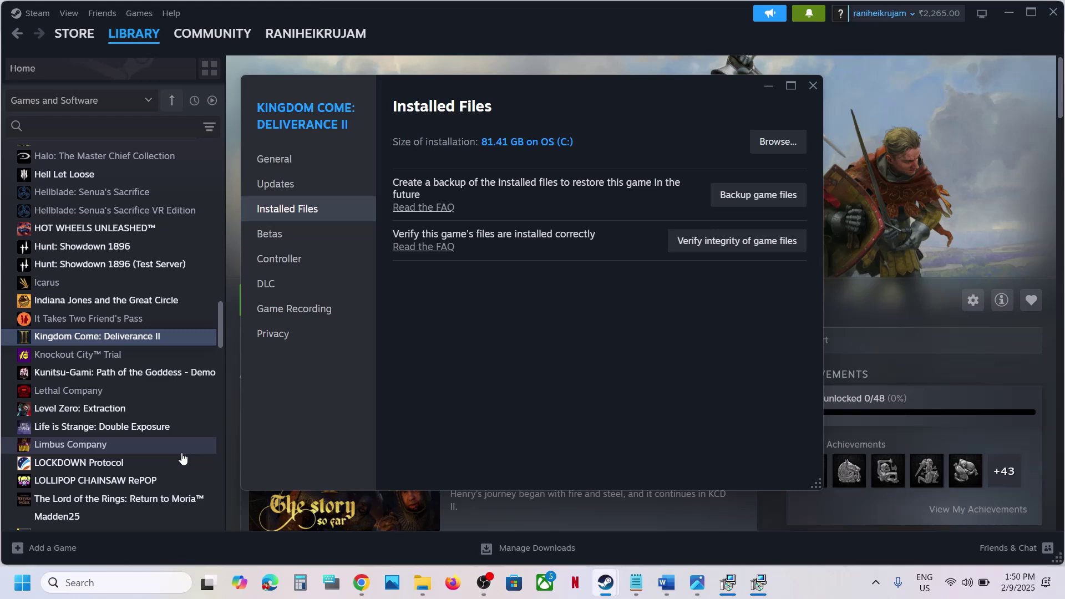
- Check for updates in the Windows Update settings and bring up the power options for restarting the PC
key(super+i)
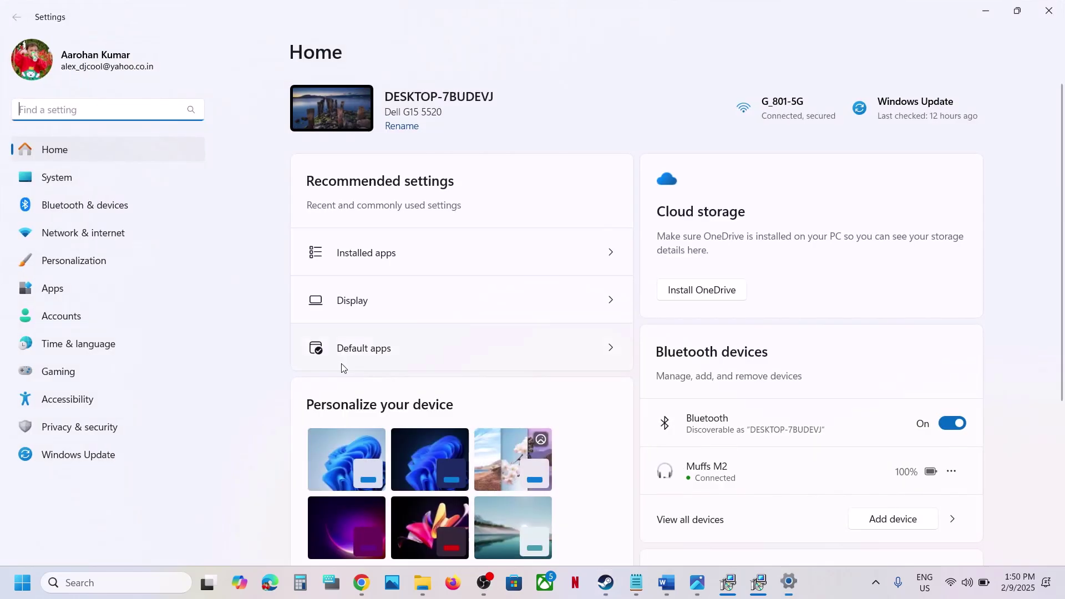
click(65, 452)
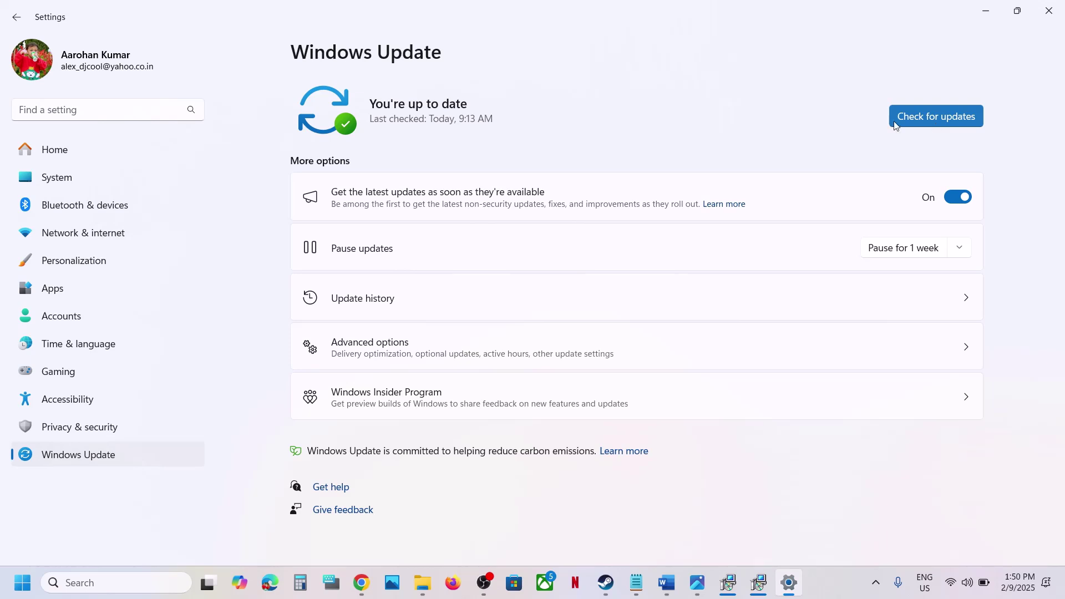
click(894, 123)
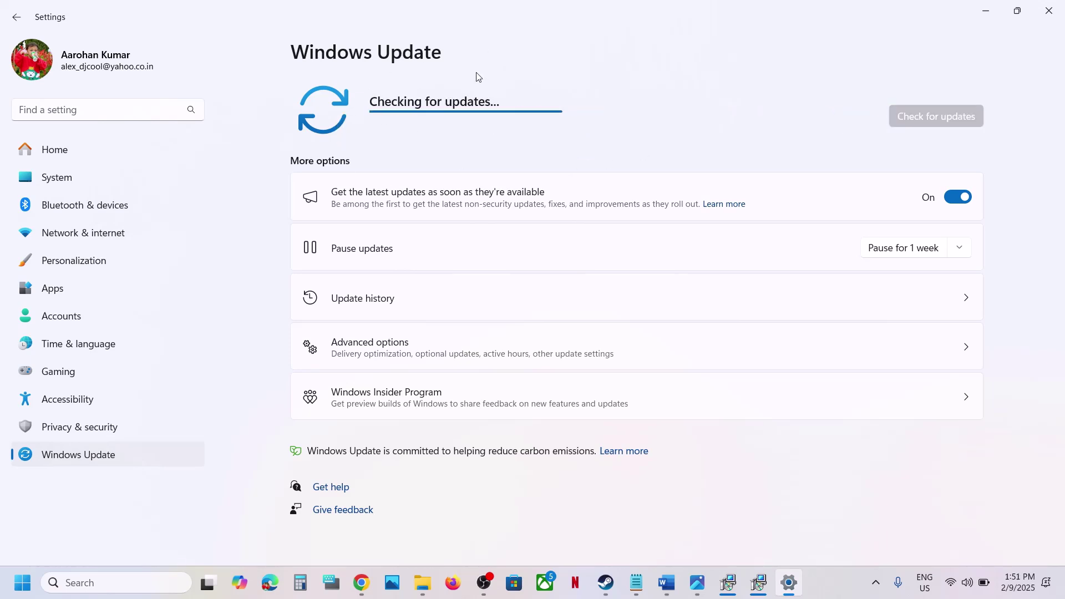
click(22, 582)
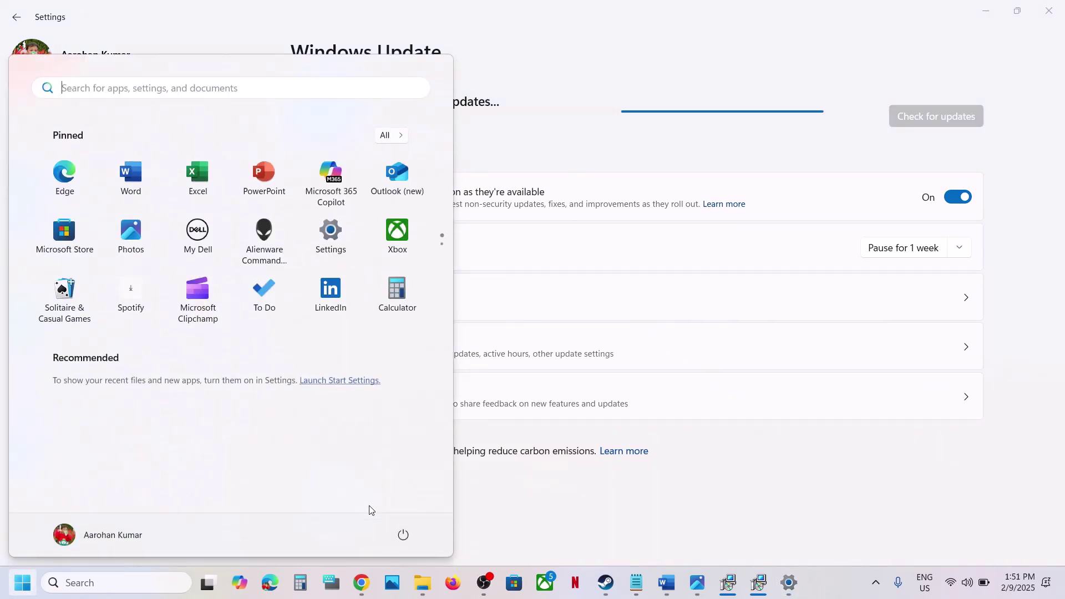
click(403, 534)
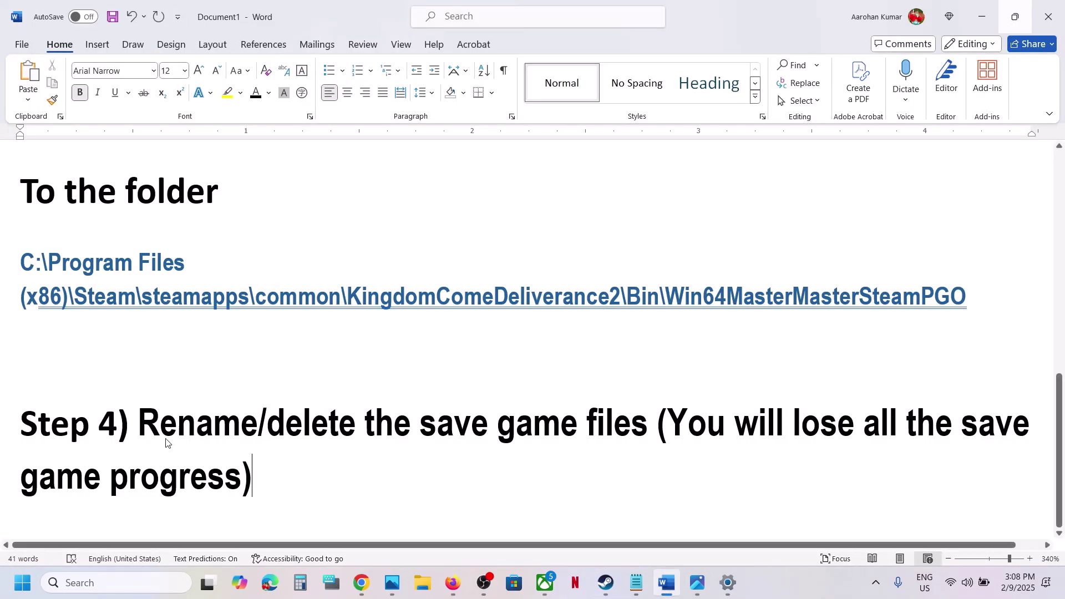
- Read Step 4 on renaming or deleting the save files, and open the Saved Games folder in the user's profile on C: in File Explorer
drag(143, 427, 251, 502)
click(252, 505)
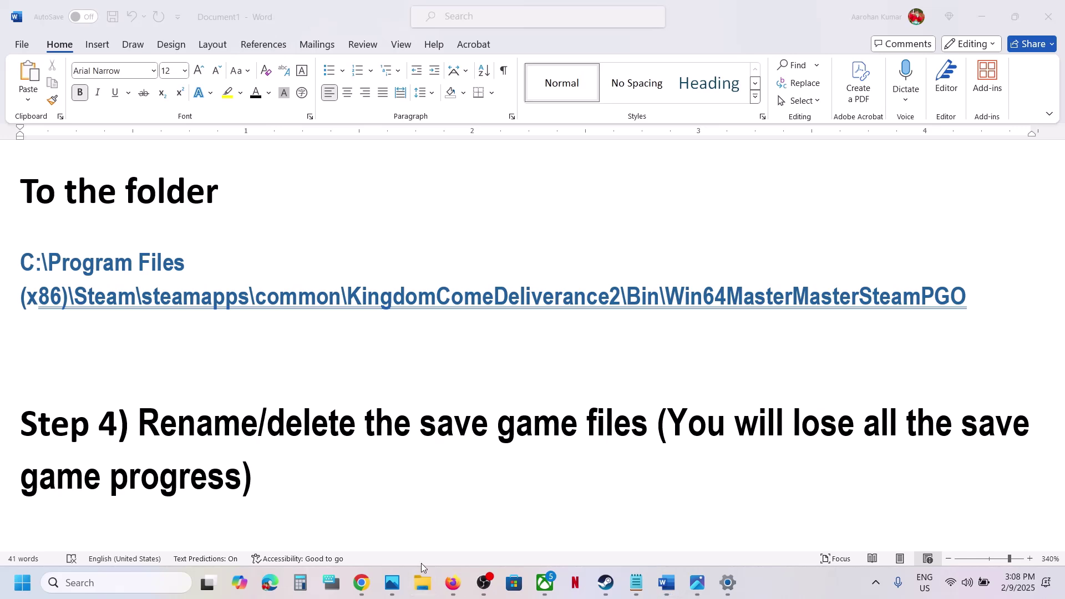
click(423, 582)
click(49, 310)
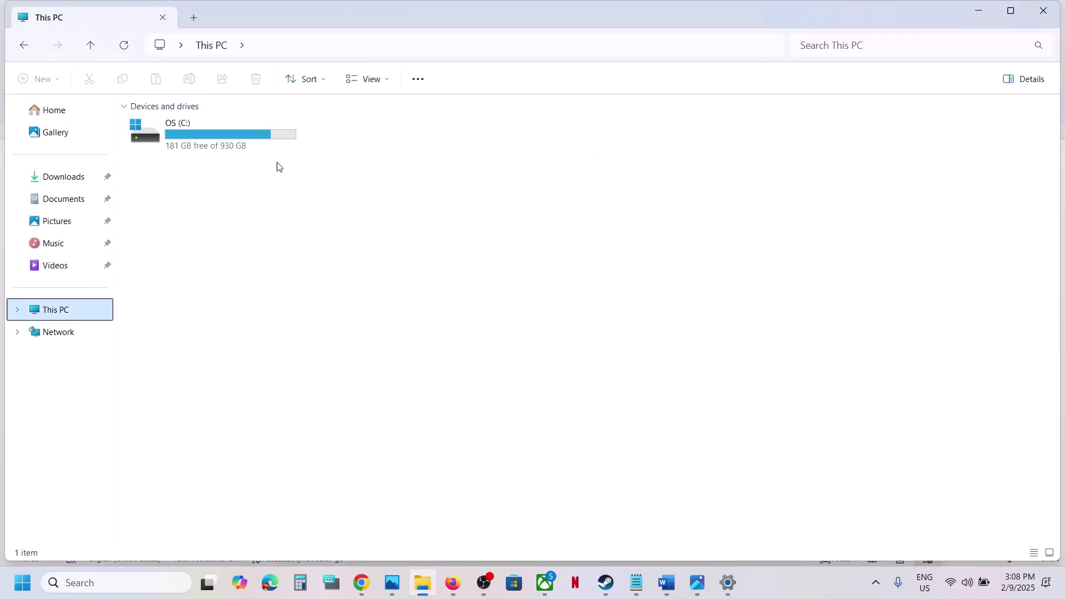
double_click(250, 150)
scroll(250, 150, down, 3)
scroll(213, 324, down, 1)
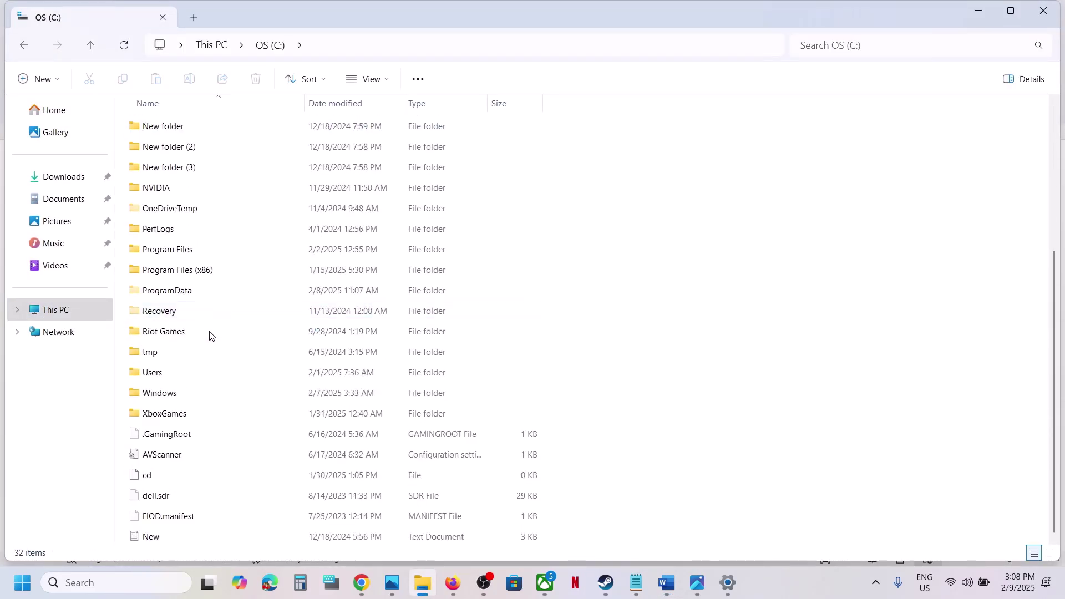
double_click(166, 374)
click(156, 129)
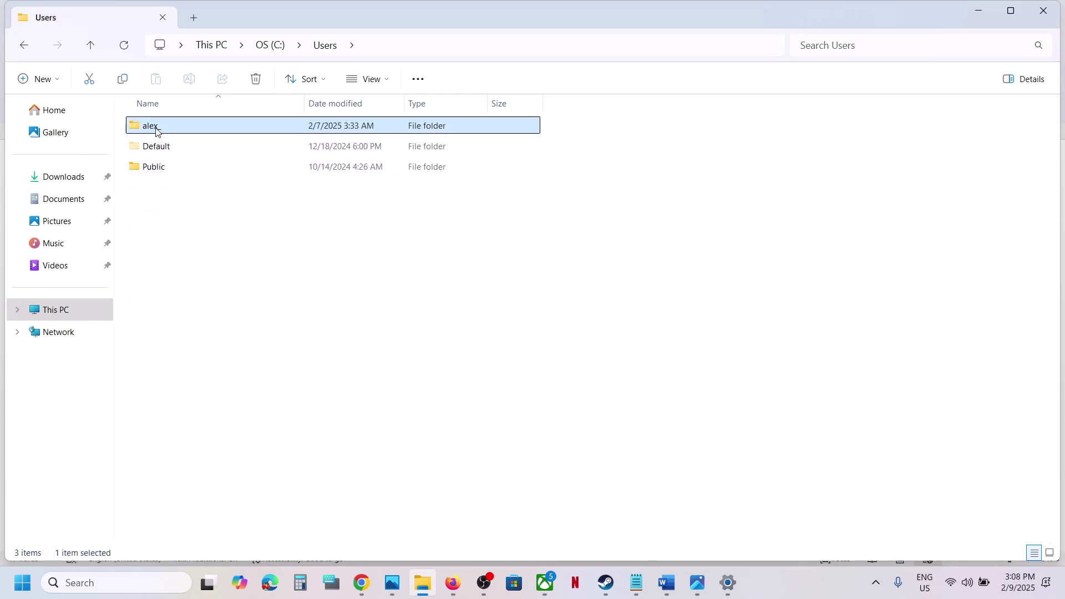
double_click(184, 124)
scroll(235, 373, down, 3)
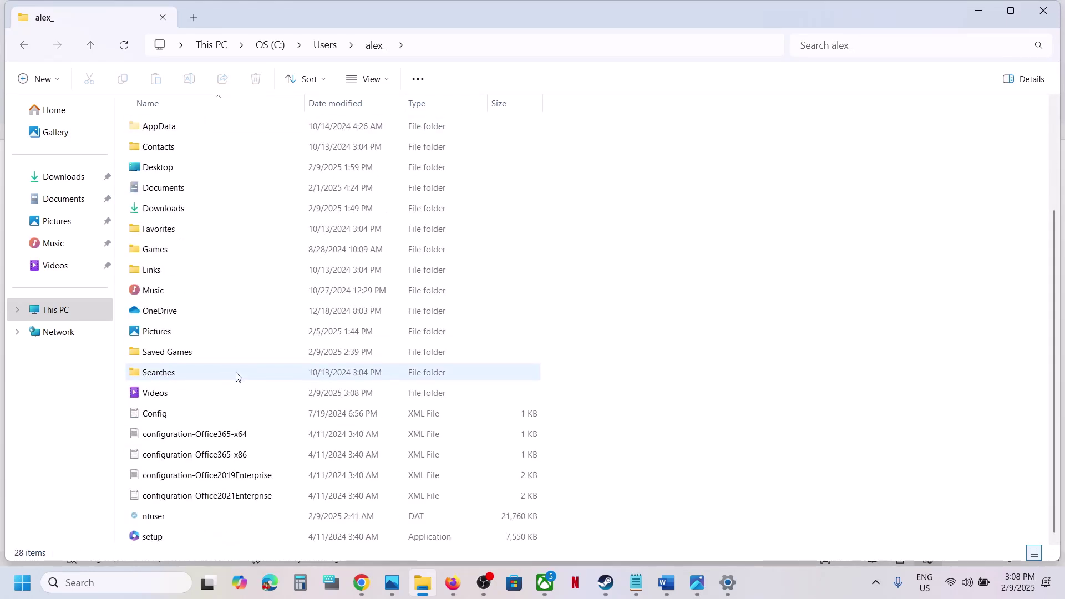
double_click(175, 359)
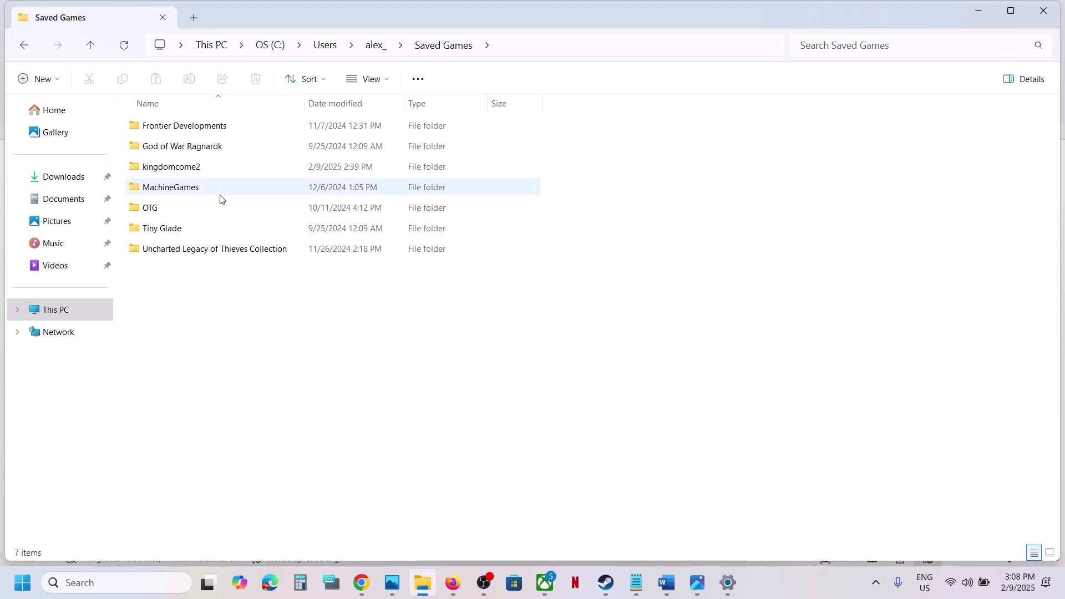
- Look inside the kingdomcome2 folder and return to the Saved Games folder
click(191, 173)
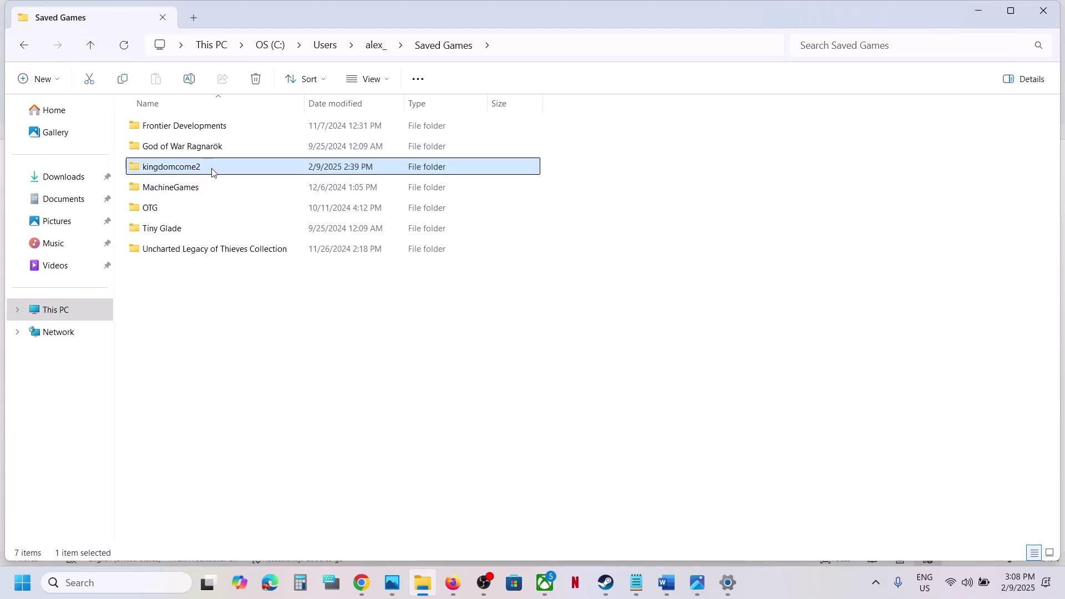
double_click(212, 173)
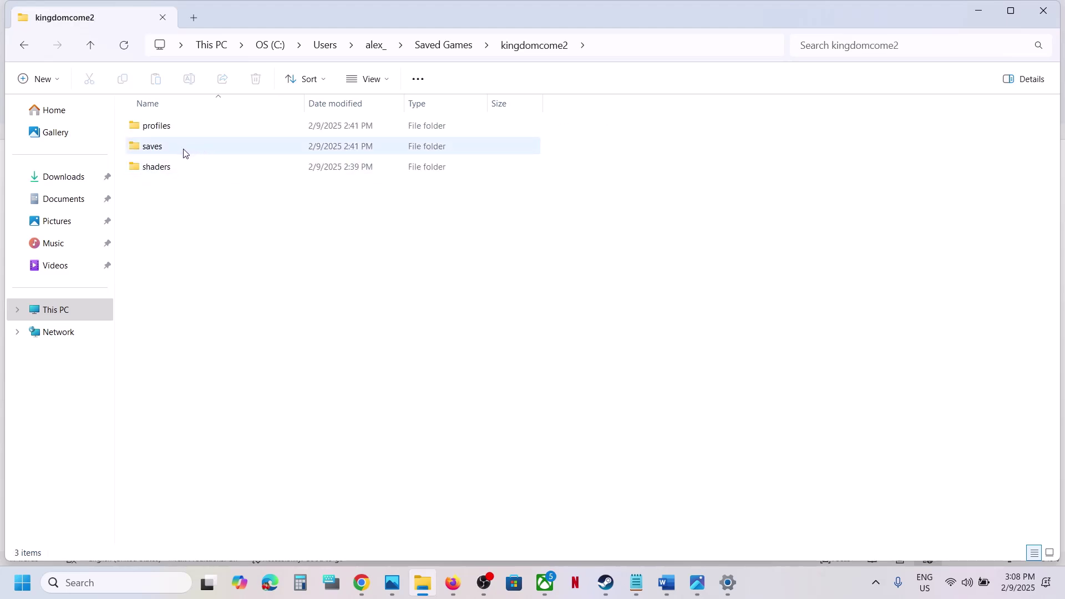
click(91, 49)
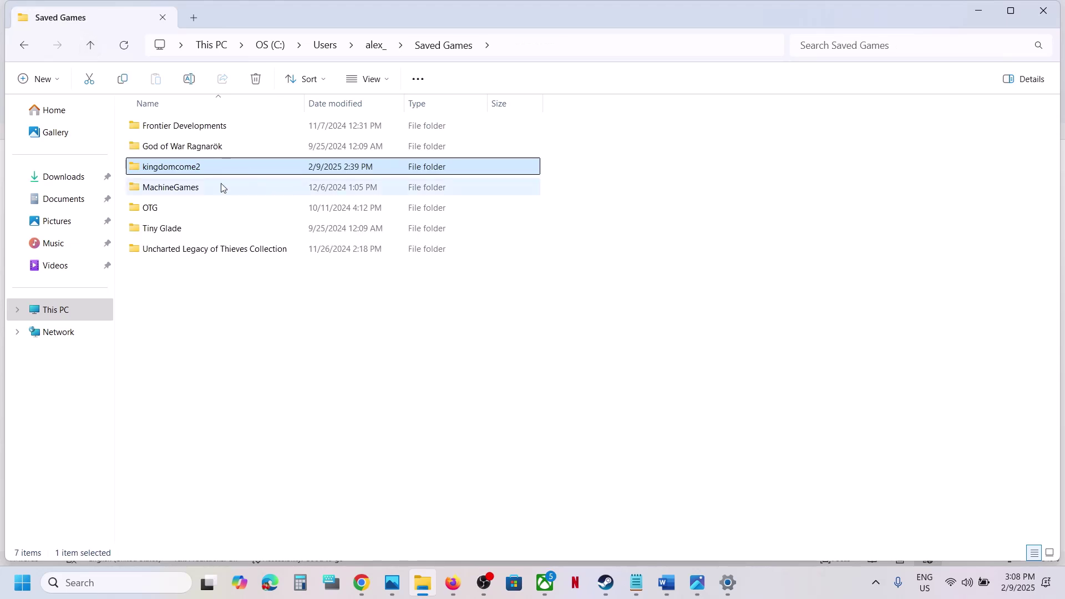
- Copy the kingdomcome2 save folder to the clipboard
right_click(184, 174)
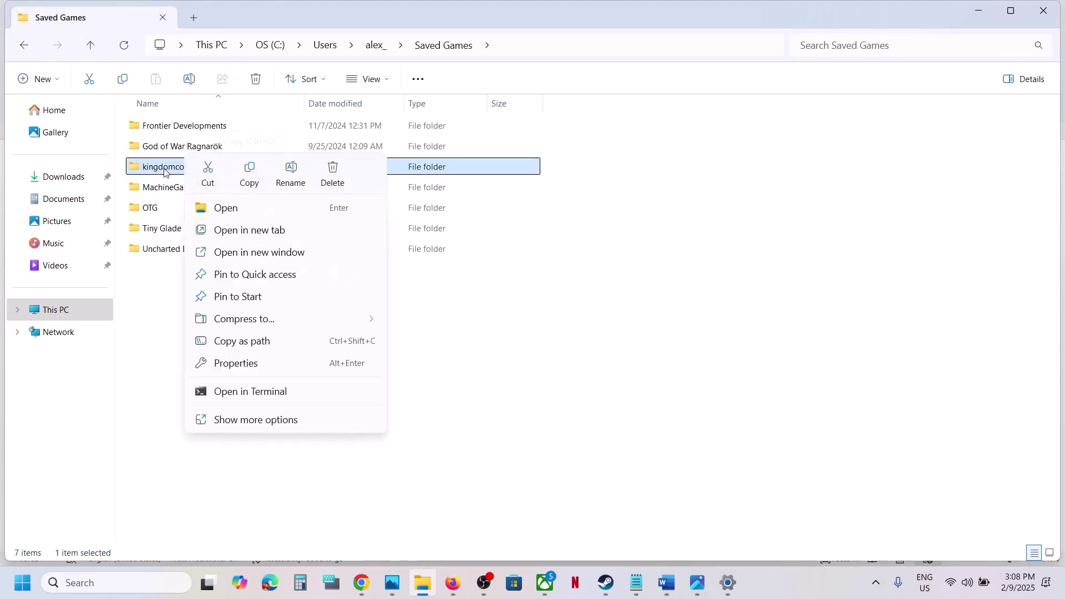
click(162, 171)
right_click(162, 172)
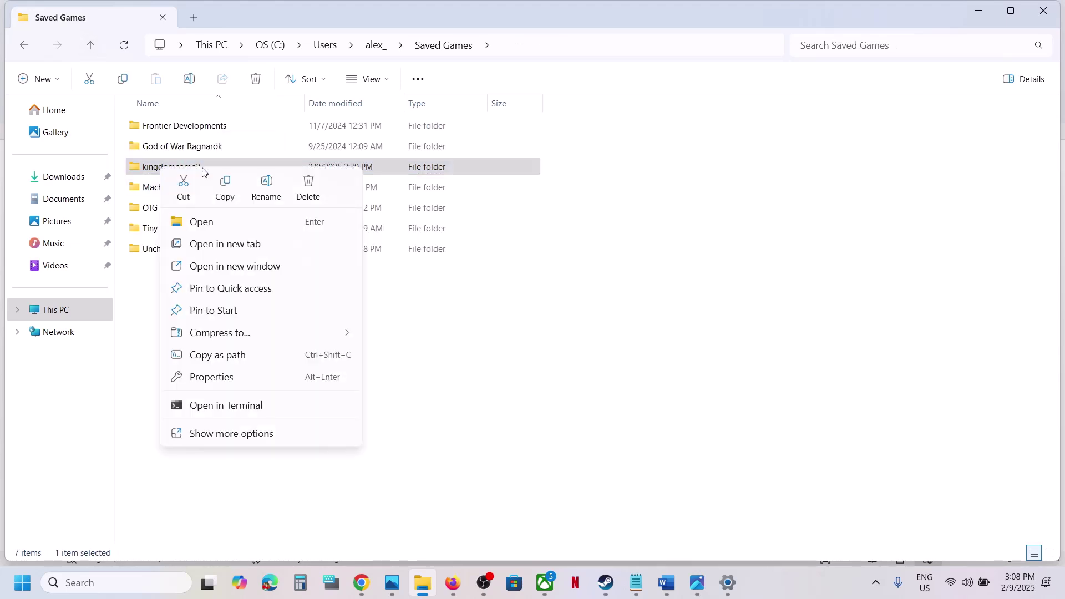
click(232, 187)
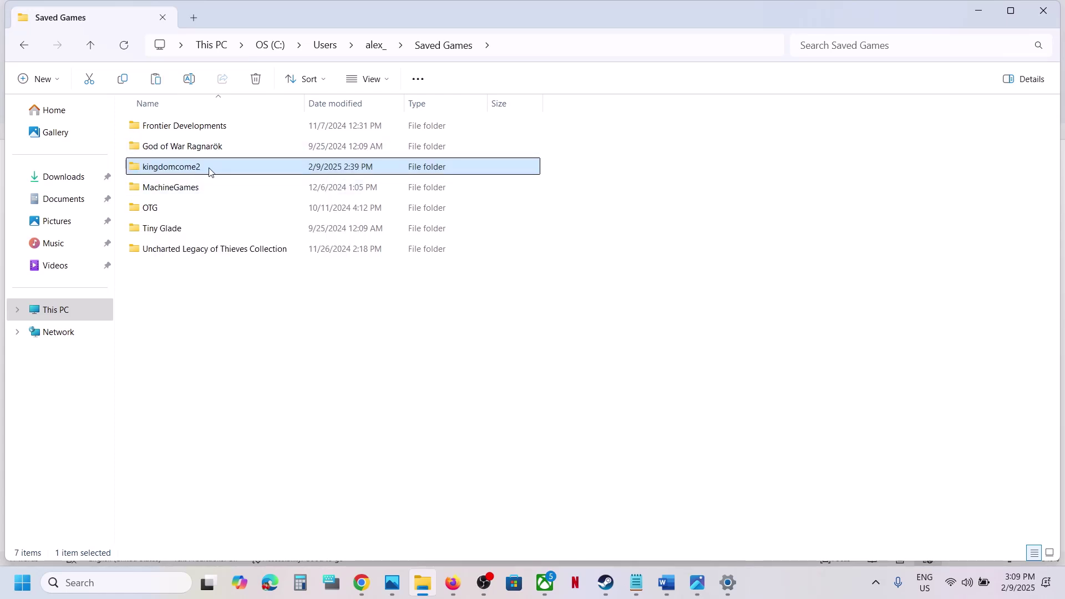
- Rename the kingdomcome2 save folder to kingdomcome2.old
right_click(209, 172)
click(353, 169)
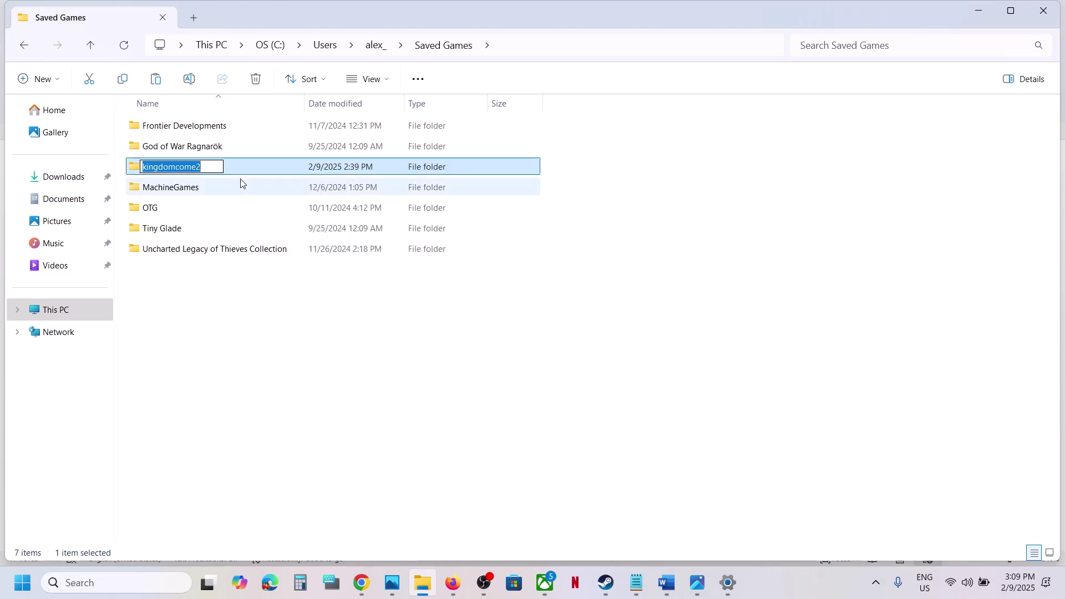
click(215, 168)
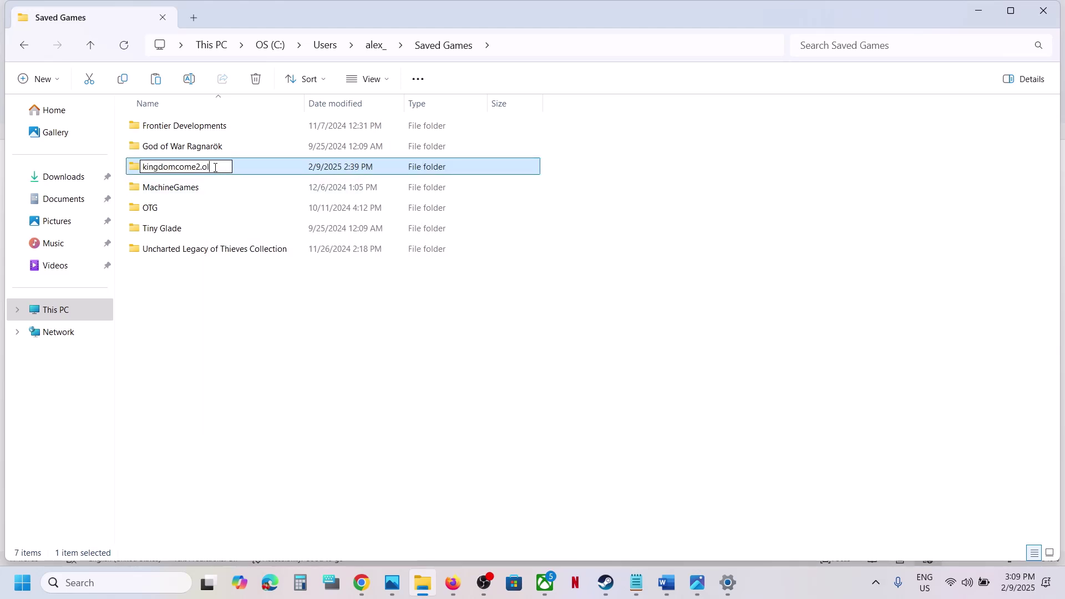
click(296, 312)
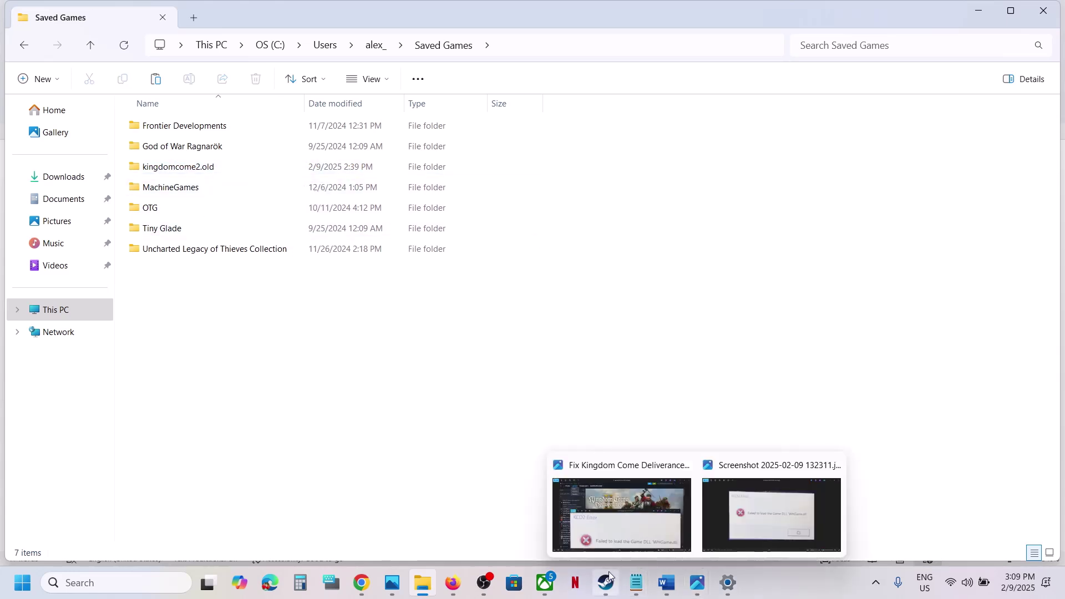
- Bring up the game's page in Steam, switch to the Word document and read how to reach the game's launch options through its properties
click(605, 591)
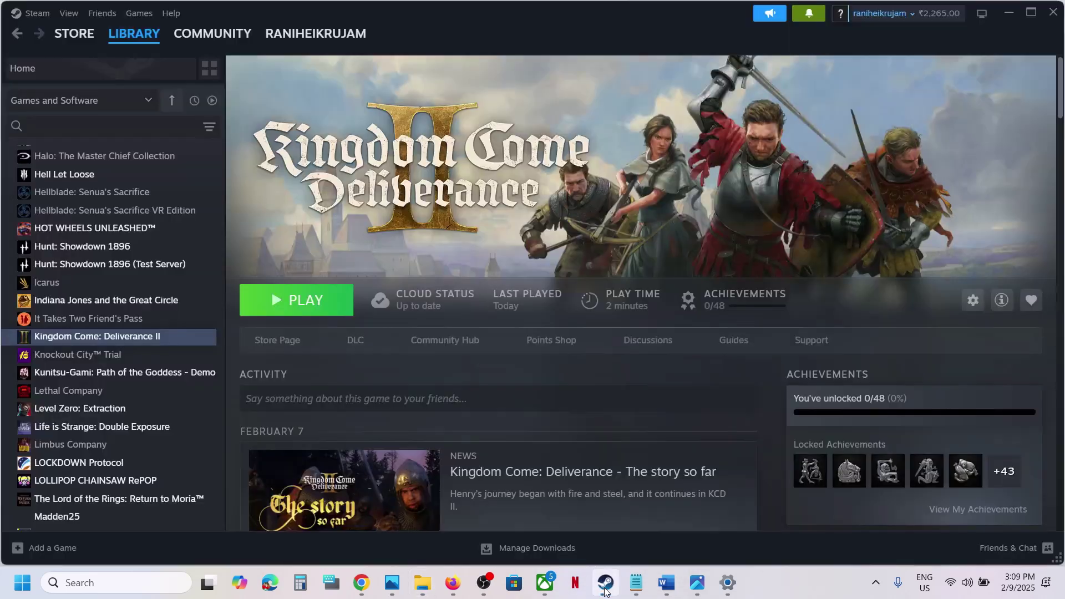
click(668, 589)
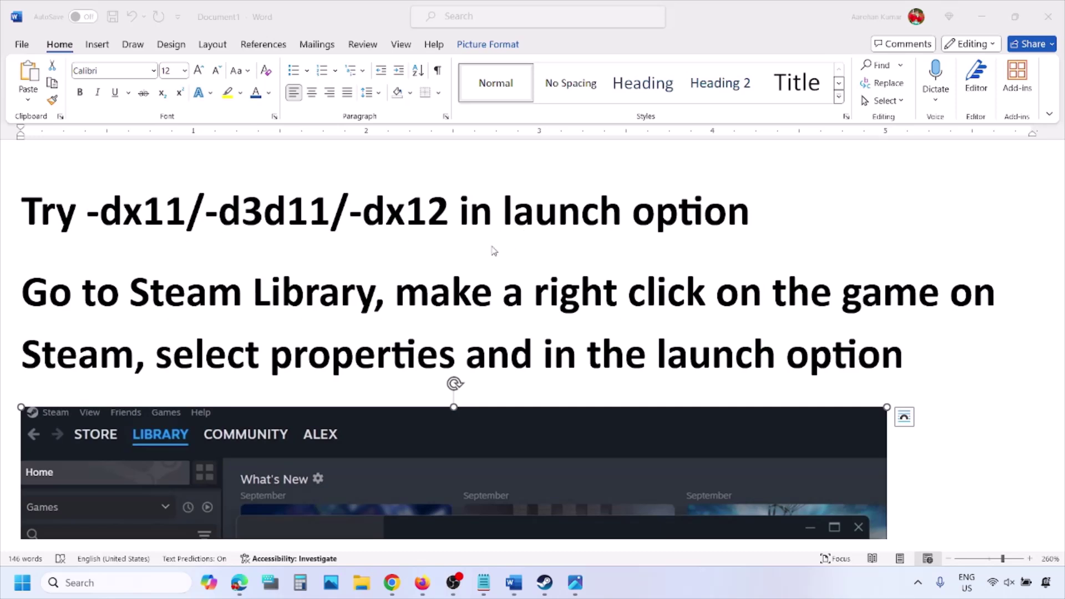
scroll(287, 327, down, 5)
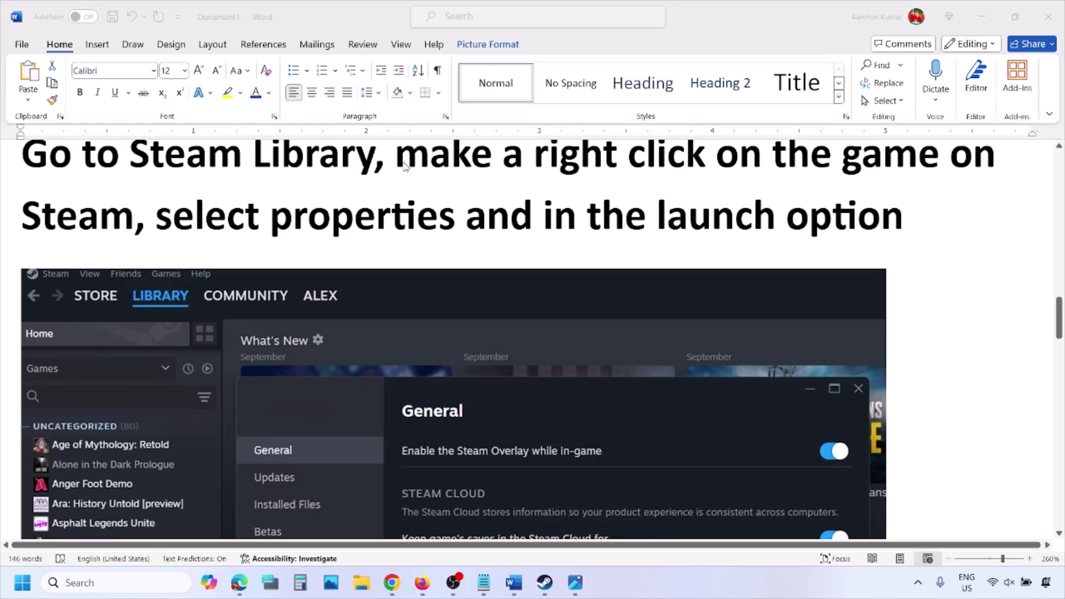
key(alt+Tab)
drag(400, 160, 949, 162)
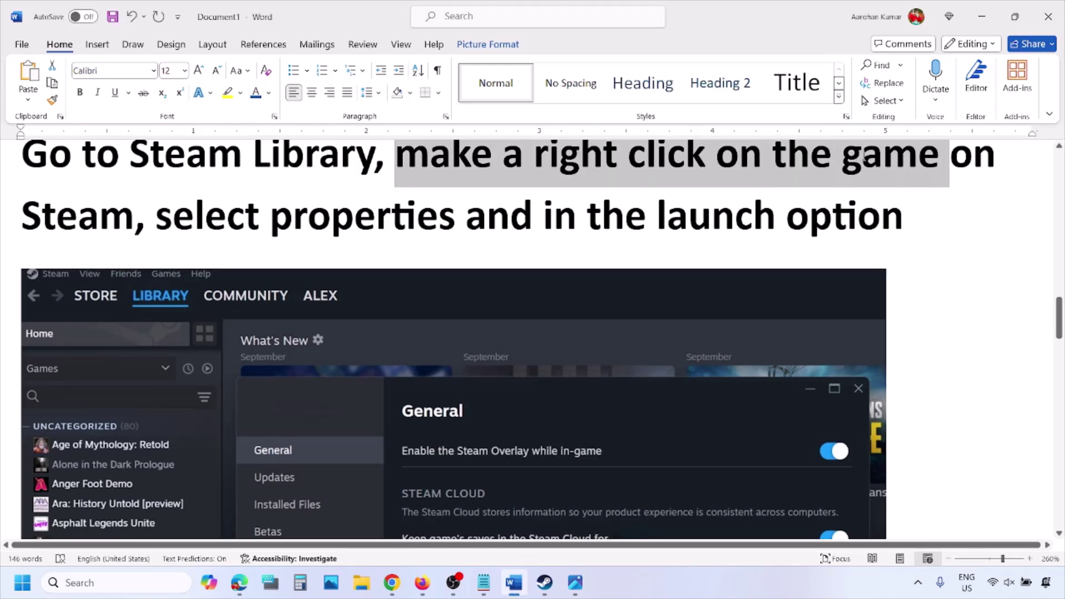
drag(261, 217, 461, 217)
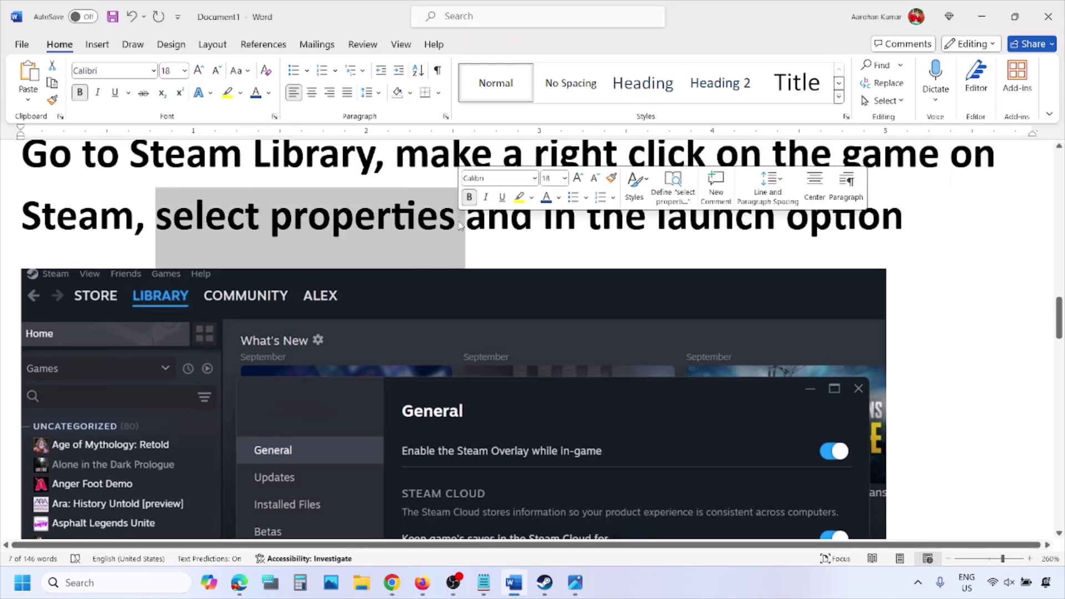
- Examine the document's example screenshots of the -dx11 and -d3d11 entries in Steam's launch options
scroll(459, 221, down, 10)
scroll(457, 222, up, 1)
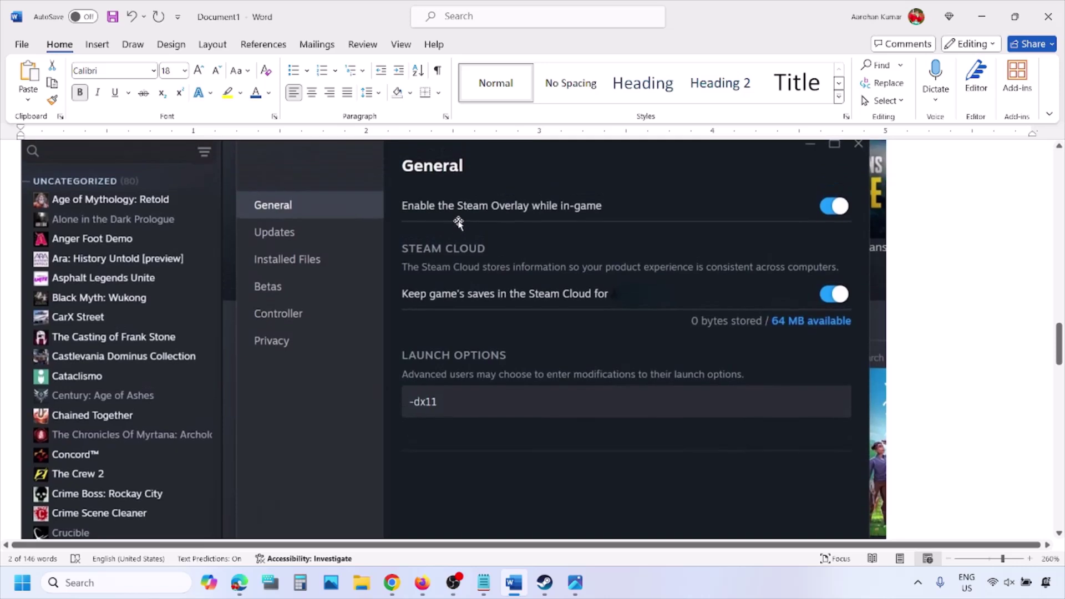
right_click(423, 400)
click(418, 404)
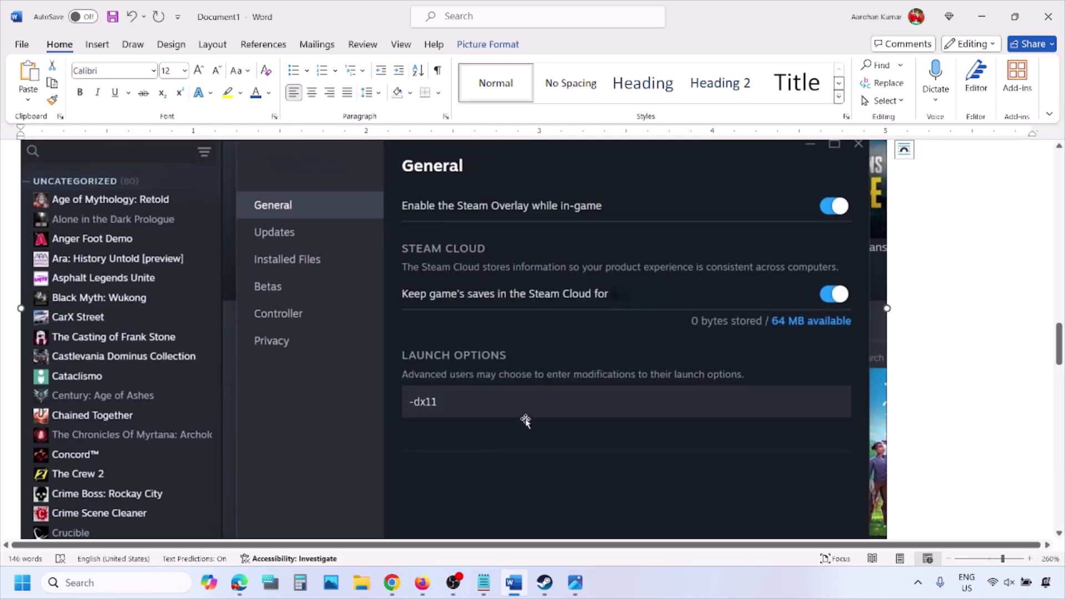
scroll(525, 420, down, 18)
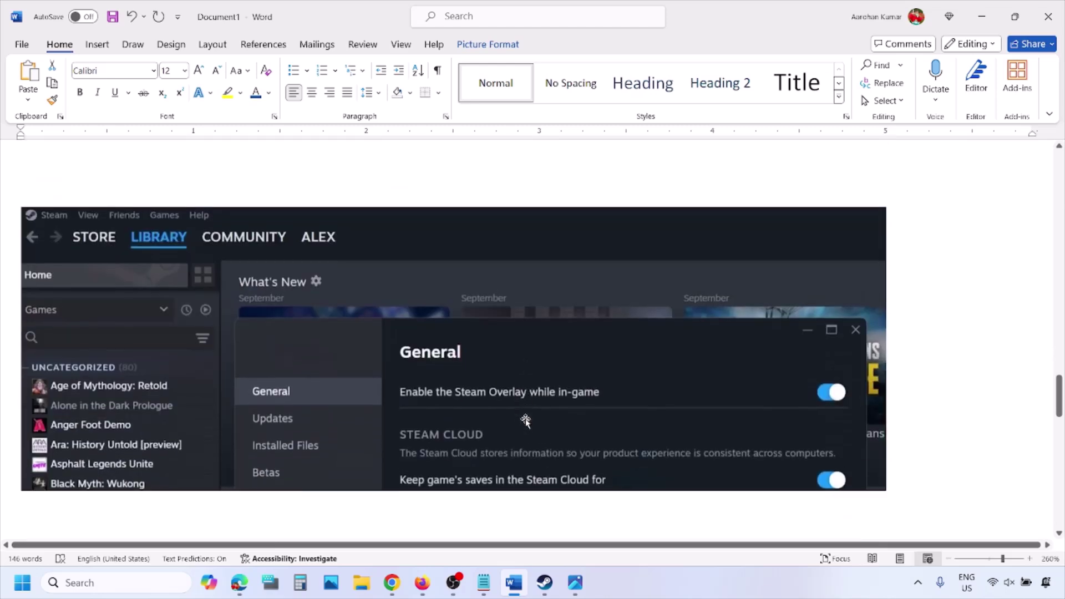
scroll(525, 420, down, 9)
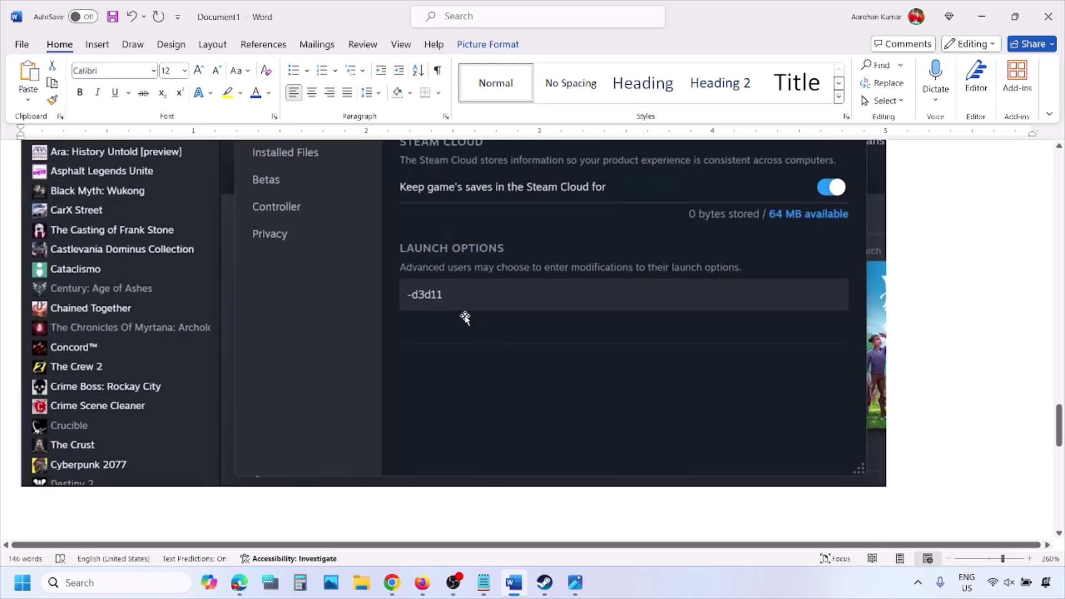
scroll(464, 317, up, 1)
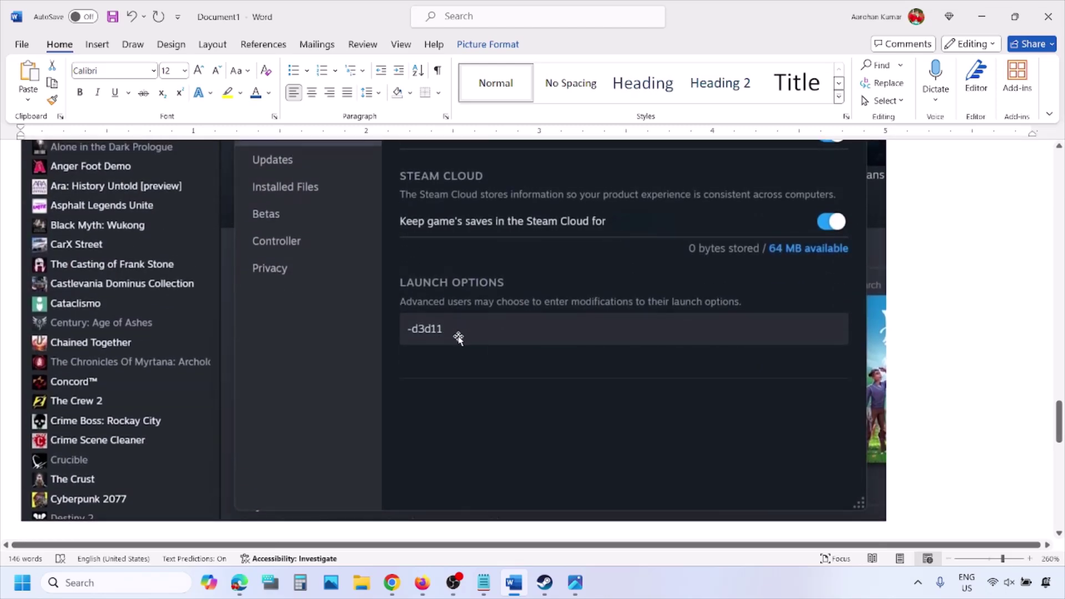
scroll(477, 340, down, 20)
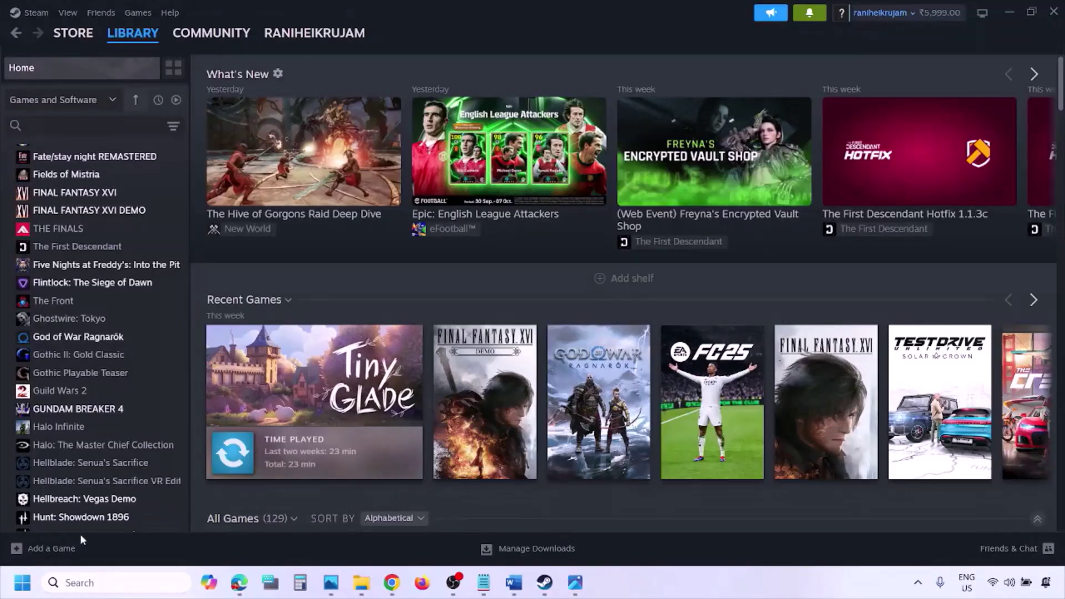
- Show the Restart choice in the Windows power options
click(22, 582)
click(403, 535)
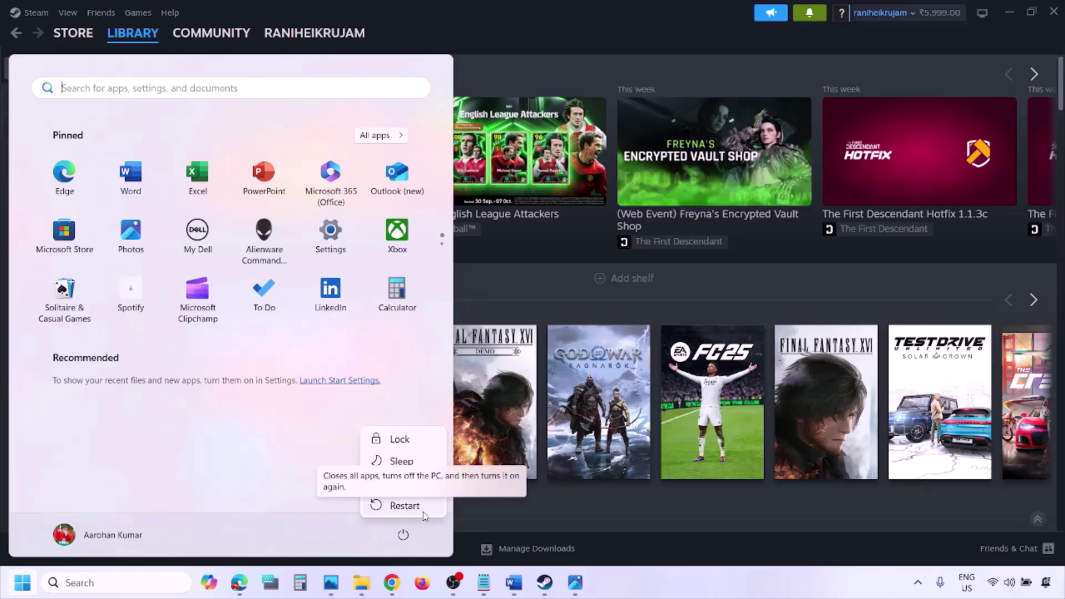
- Switch to Word and read Step 2 on running the game as administrator, and examine the screenshot showing Manage > Browse local files
click(513, 583)
click(513, 582)
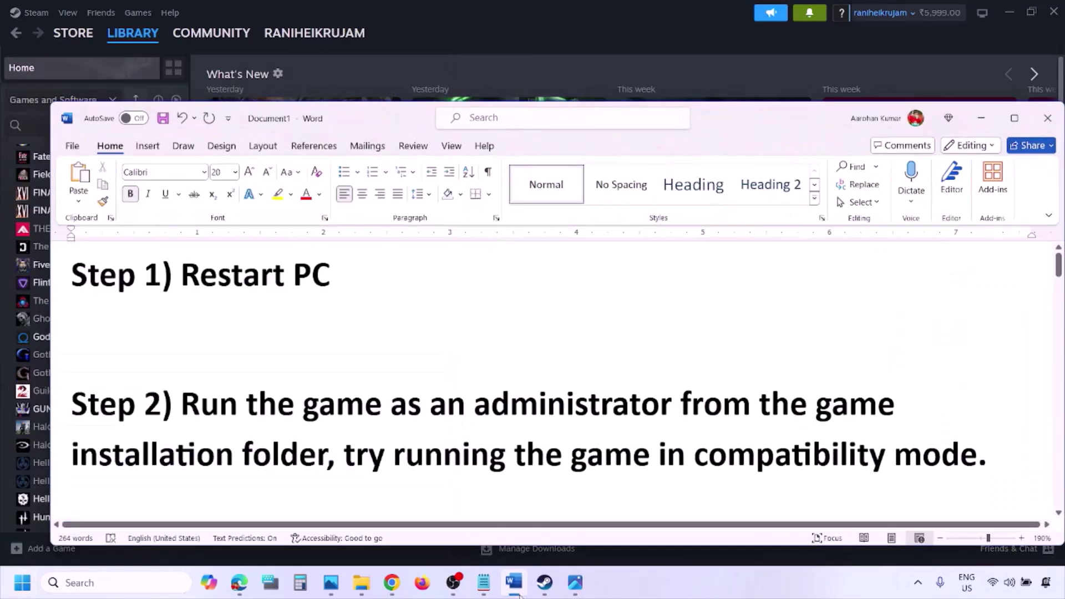
drag(185, 402, 302, 439)
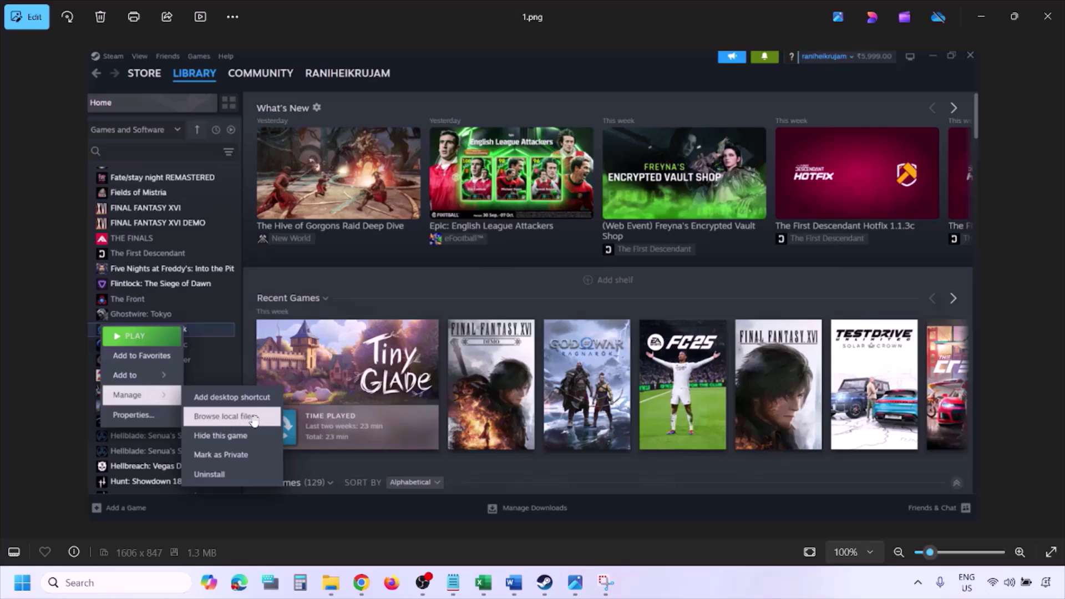
scroll(252, 415, up, 2)
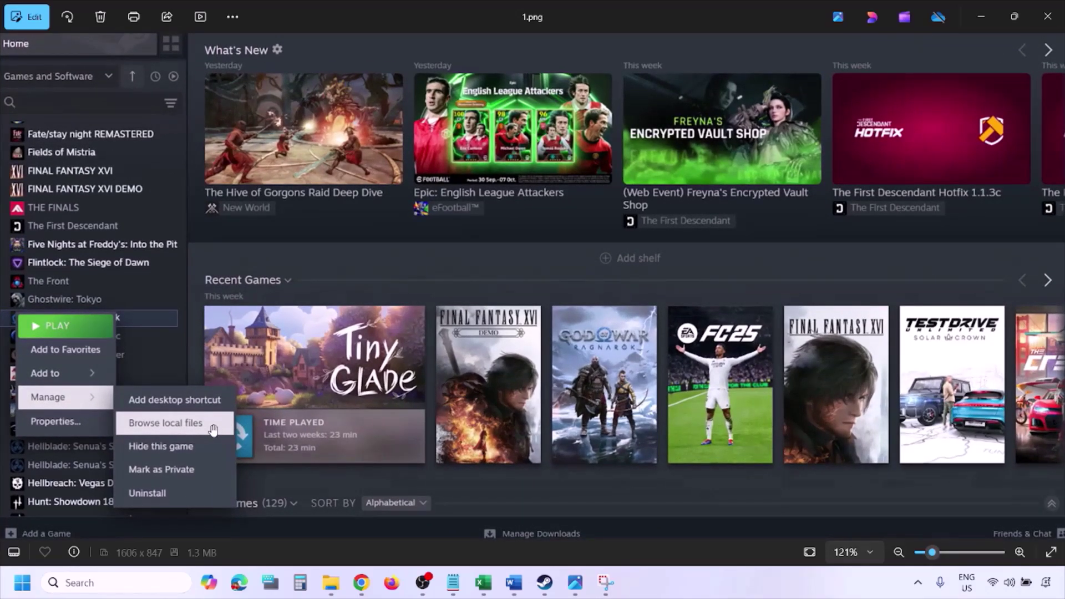
- Move on to the example screenshot 2.png and examine the Properties entry in the game file's context menu
scroll(213, 428, down, 2)
click(515, 387)
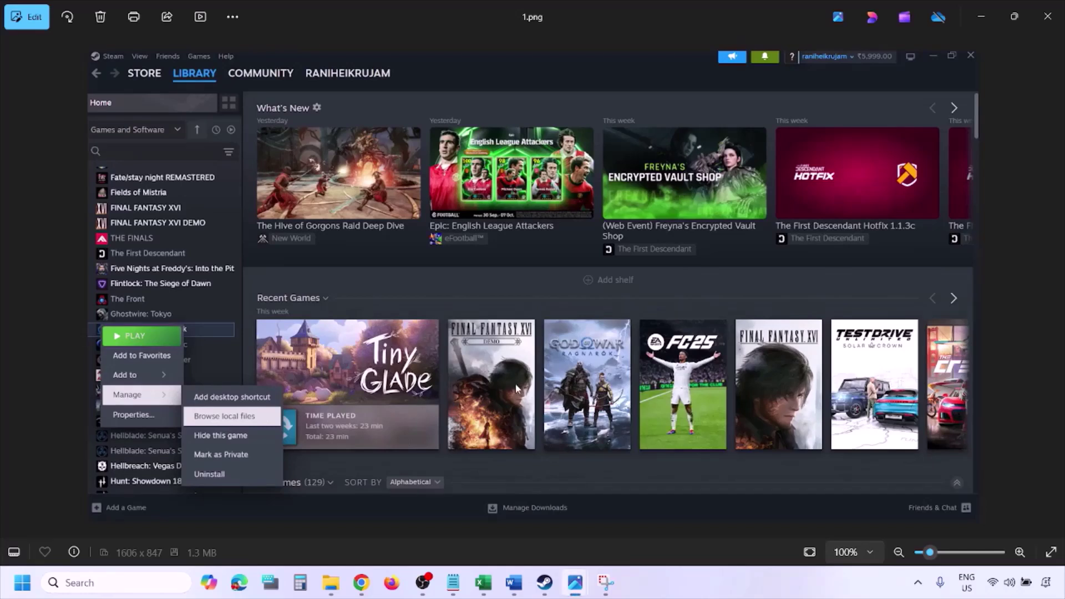
key(Right)
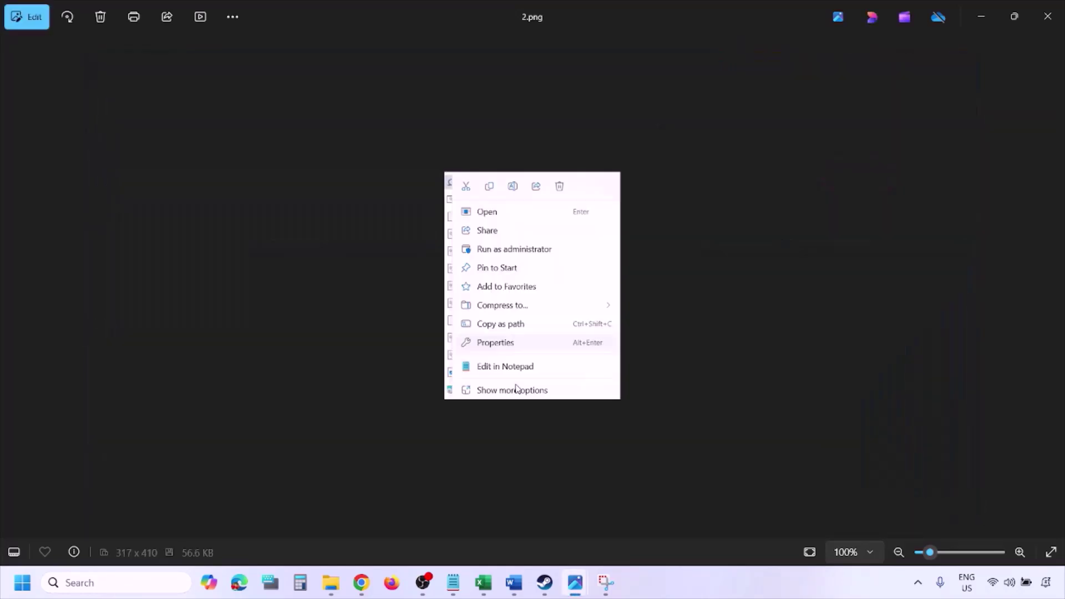
scroll(523, 333, up, 4)
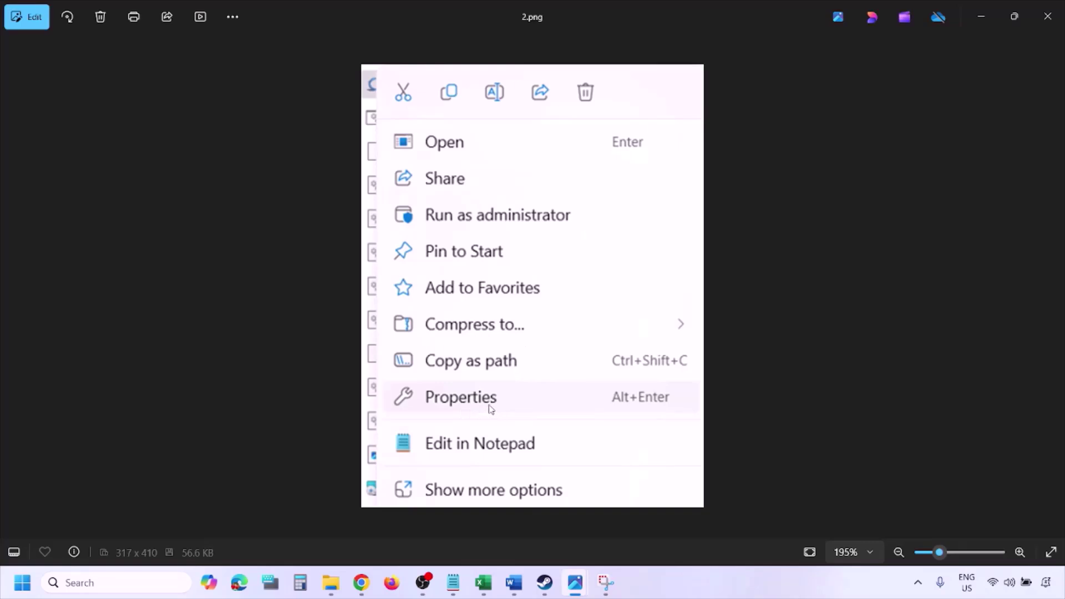
scroll(491, 409, down, 4)
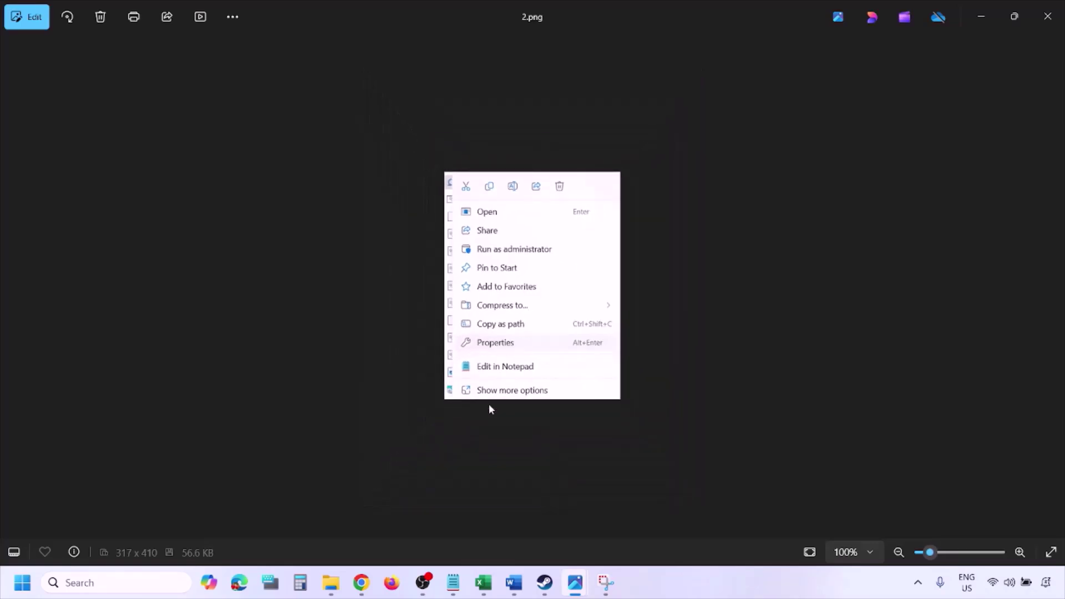
- Examine example screenshot 3.png, showing Run this program as an administrator enabled in the Compatibility properties
key(Right)
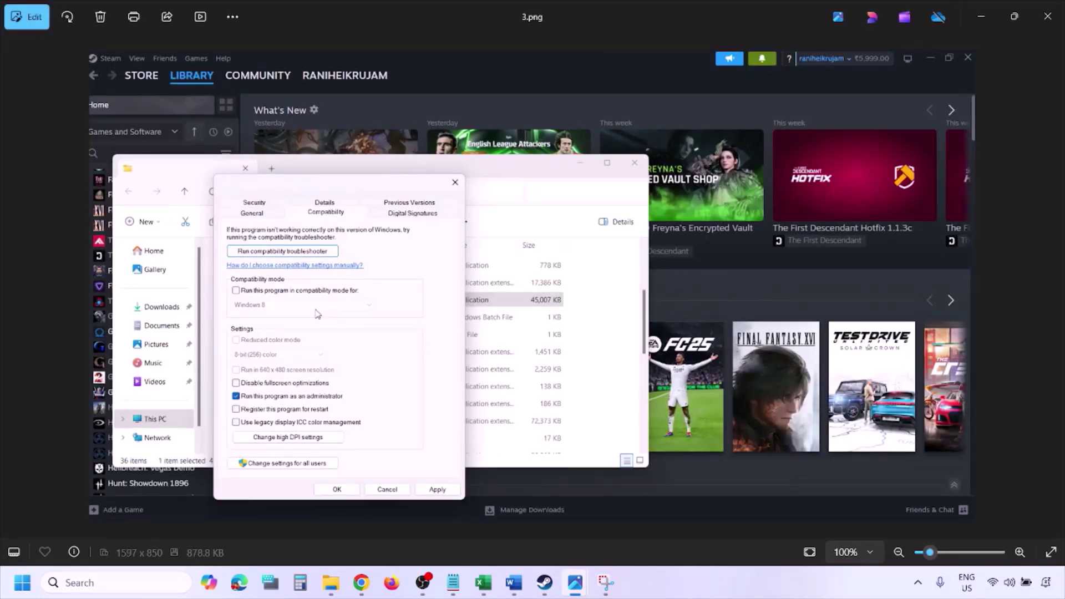
scroll(317, 314, up, 2)
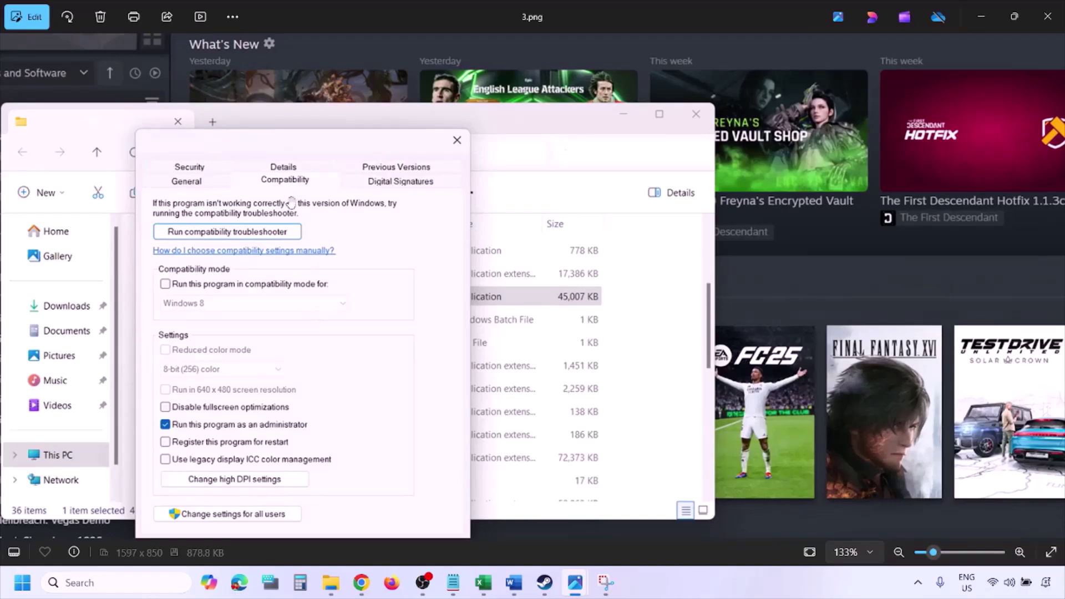
scroll(235, 416, down, 2)
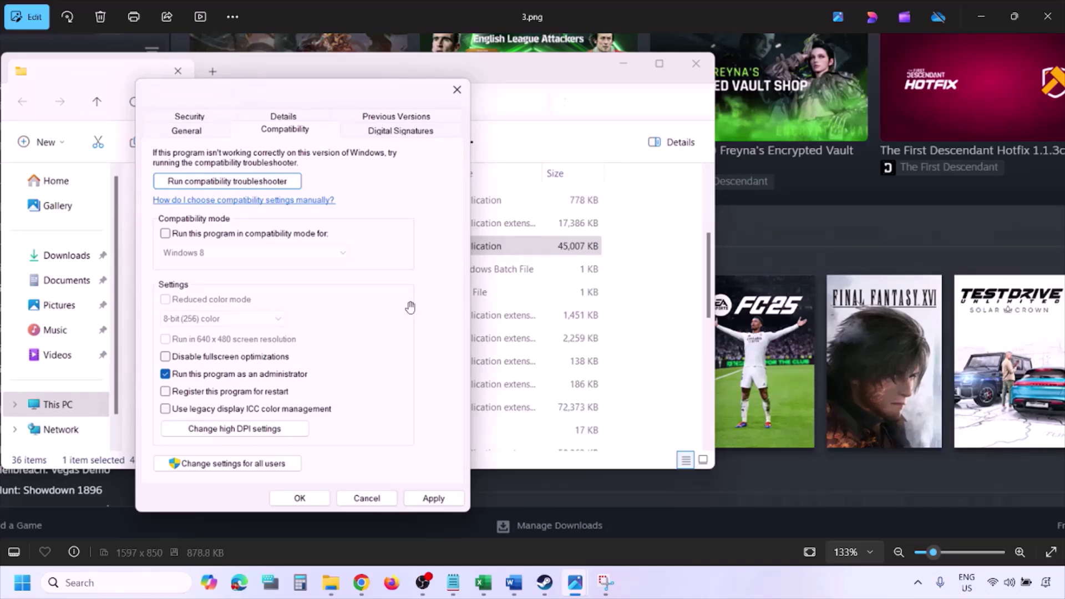
scroll(410, 306, down, 3)
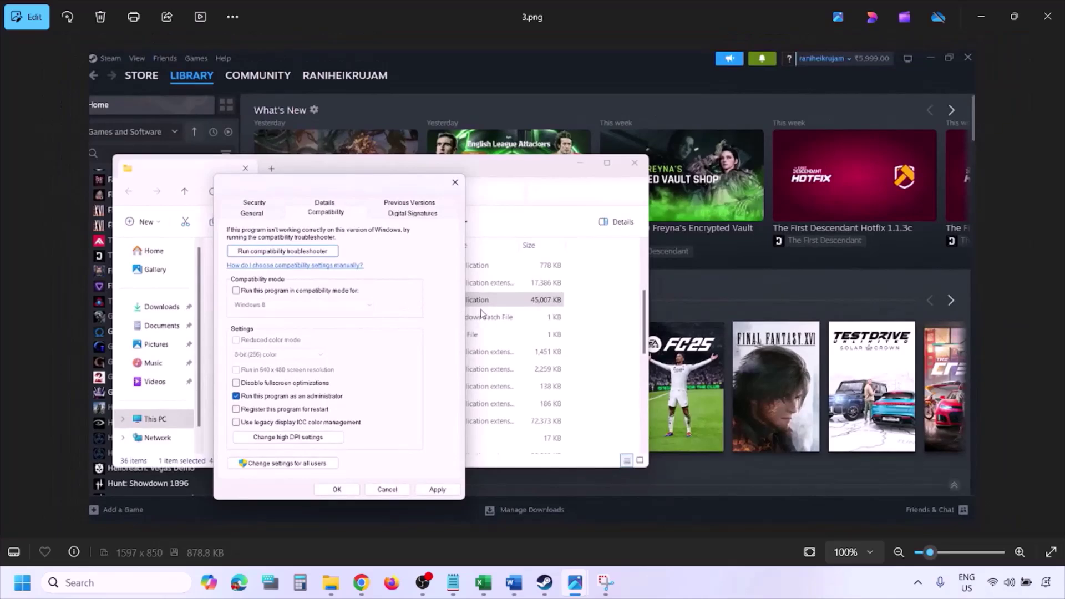
- Examine example screenshots 4.png and 5.png, showing compatibility mode enabled and the Windows 8 and Windows 7 choices
key(Right)
scroll(481, 314, up, 2)
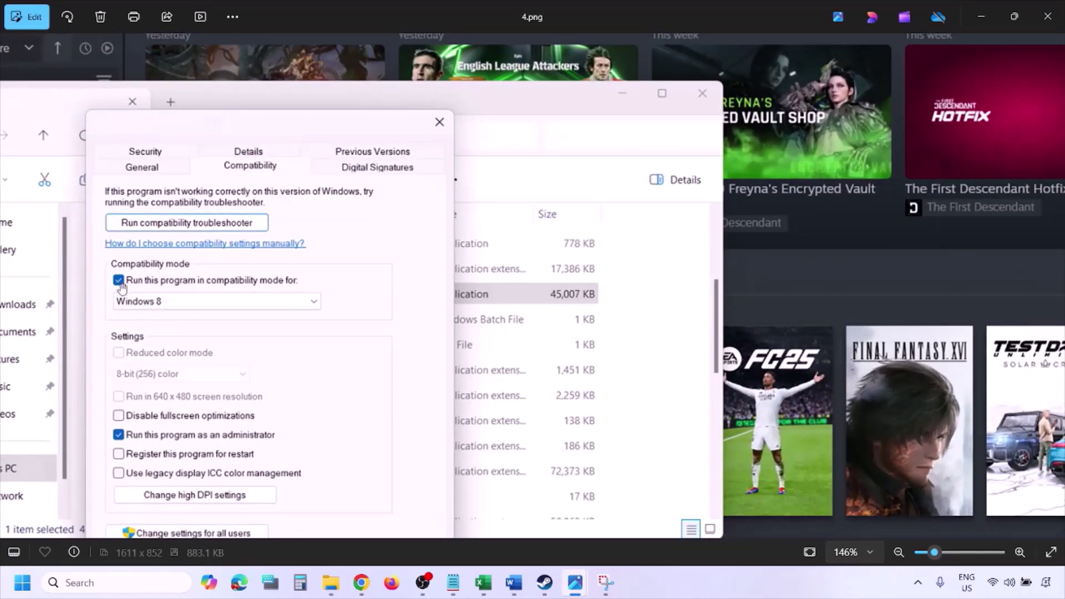
drag(143, 292, 150, 254)
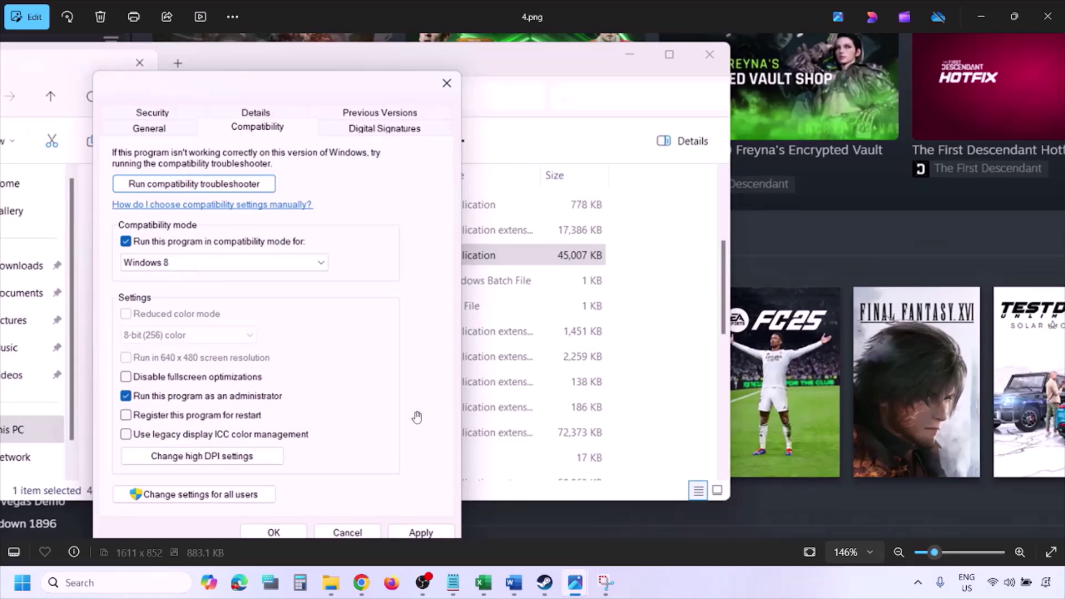
drag(410, 412, 413, 387)
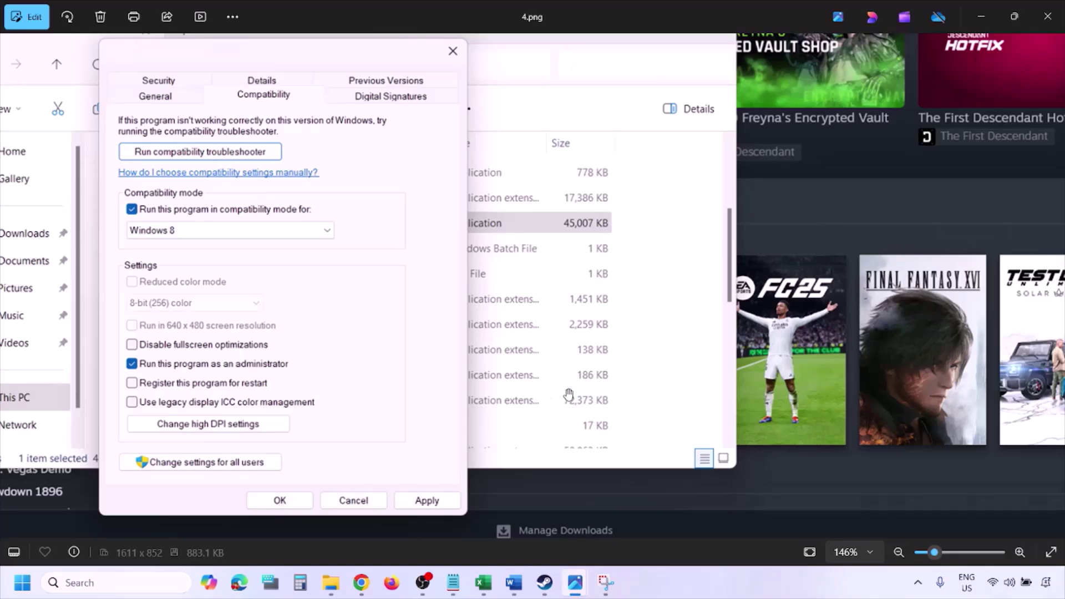
scroll(567, 395, down, 3)
key(Right)
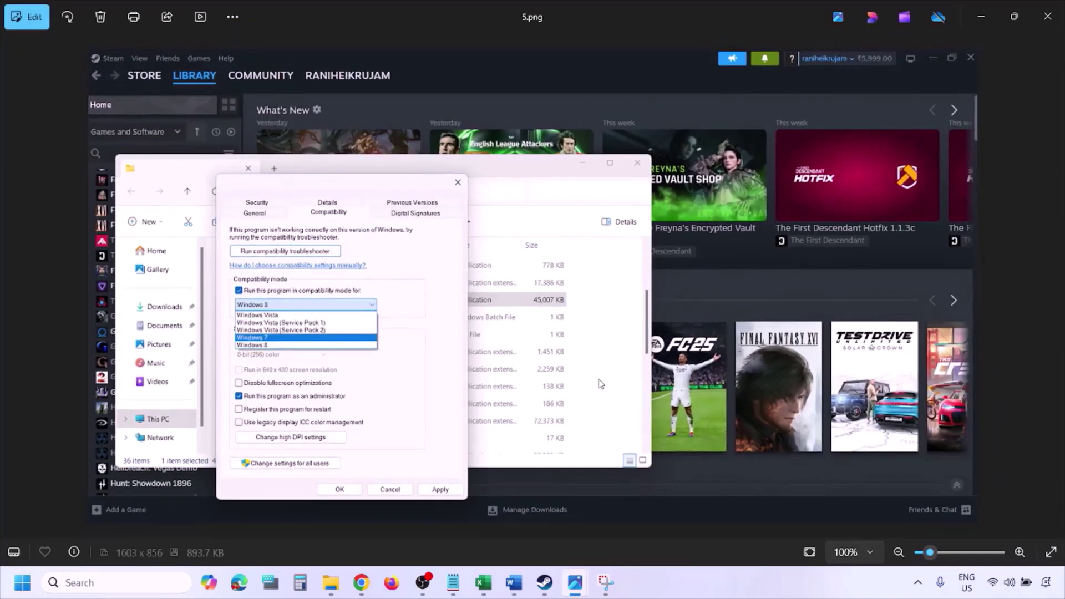
scroll(599, 383, up, 3)
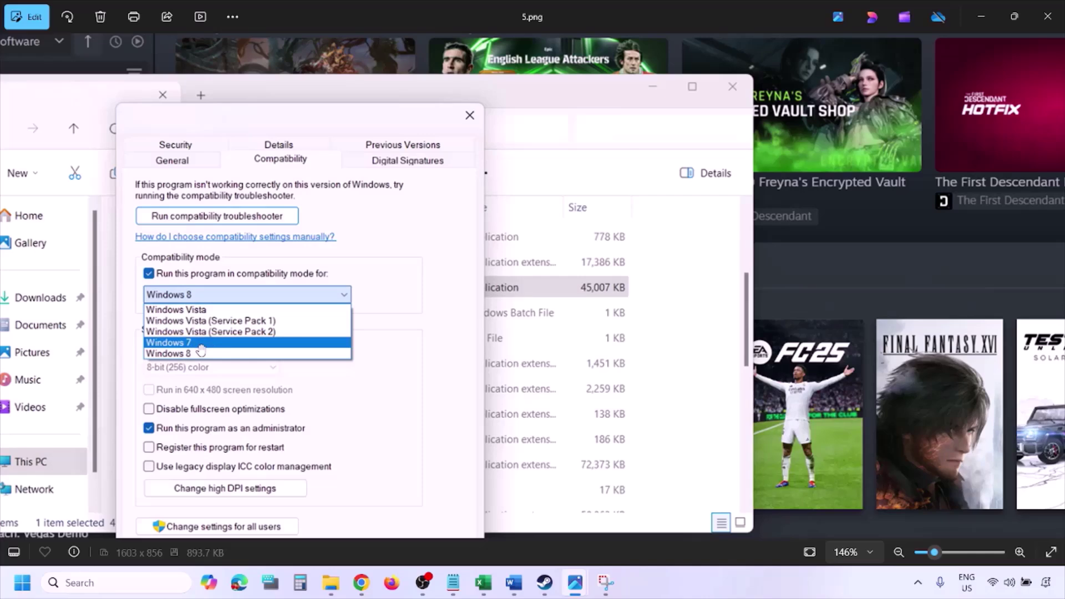
scroll(201, 349, down, 3)
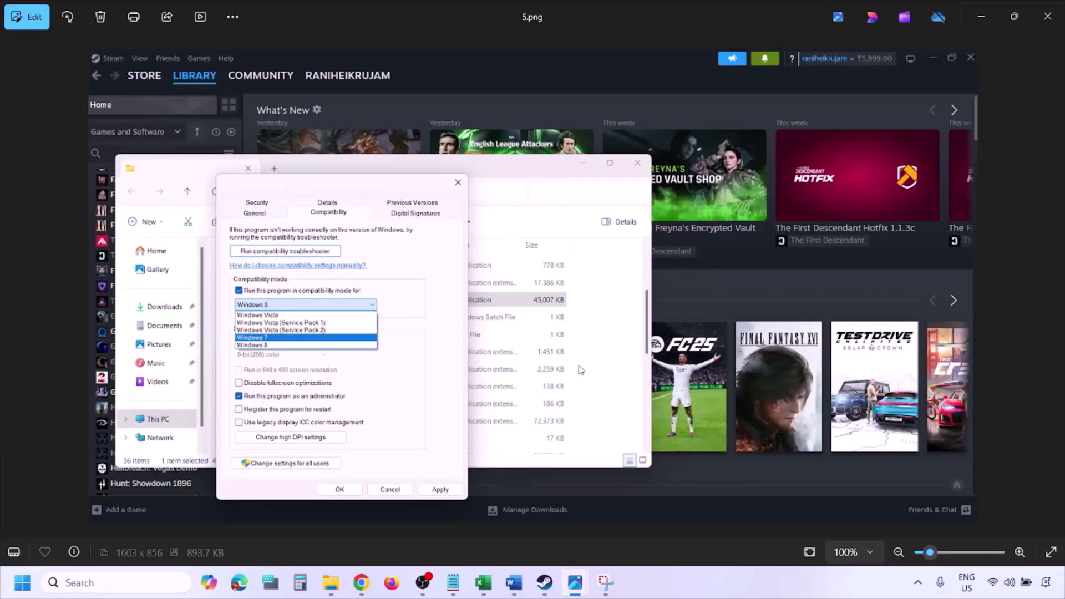
- Examine example screenshot 6.png, showing Windows 7 compatibility mode with Disable fullscreen optimizations and Run this program as an administrator enabled
key(Right)
scroll(349, 327, up, 3)
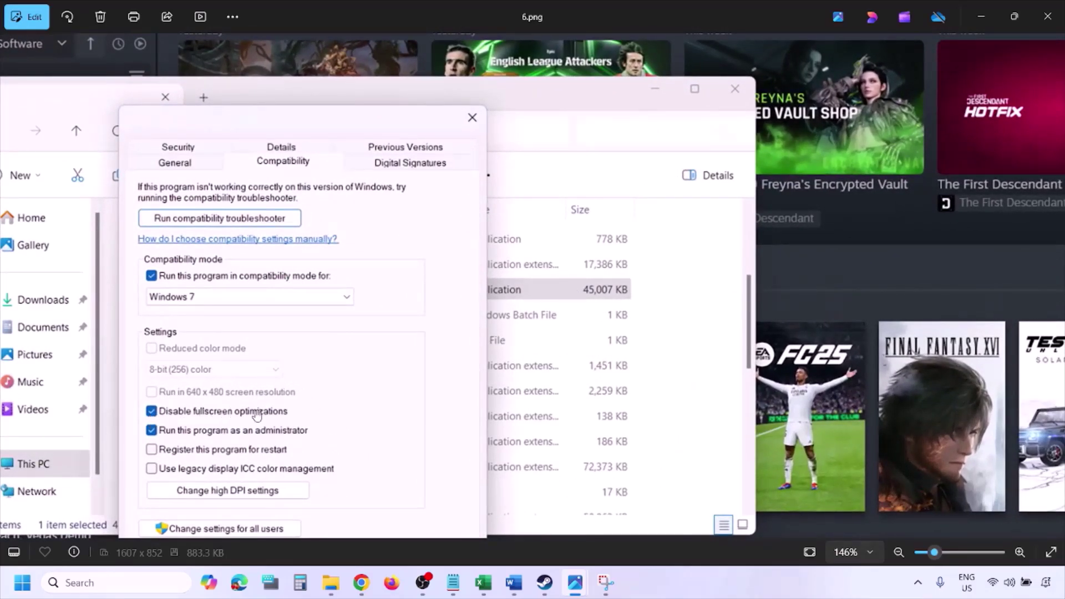
drag(304, 361, 350, 286)
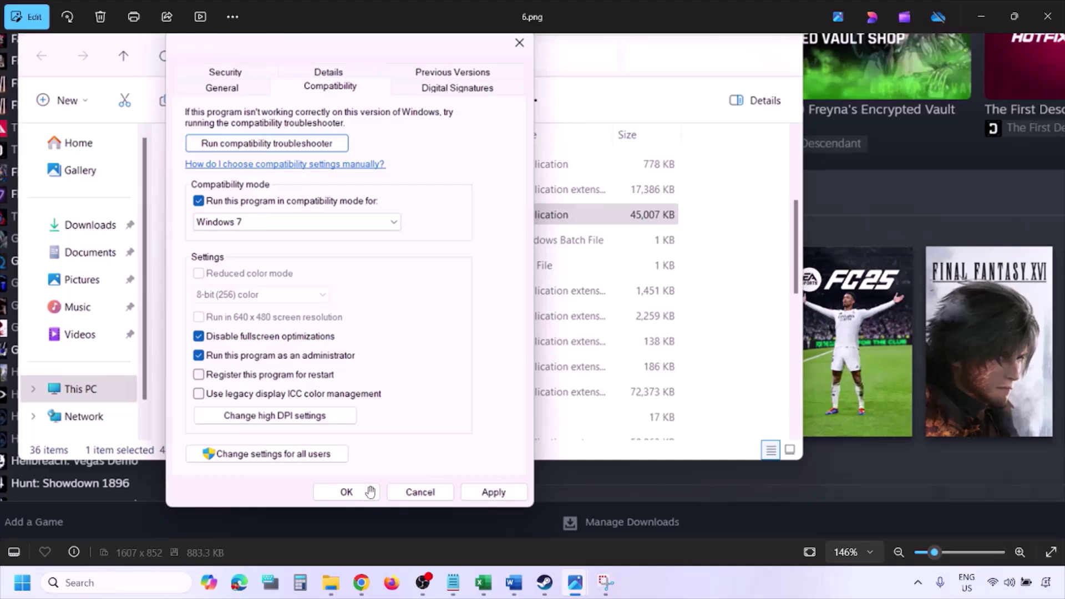
scroll(370, 492, down, 2)
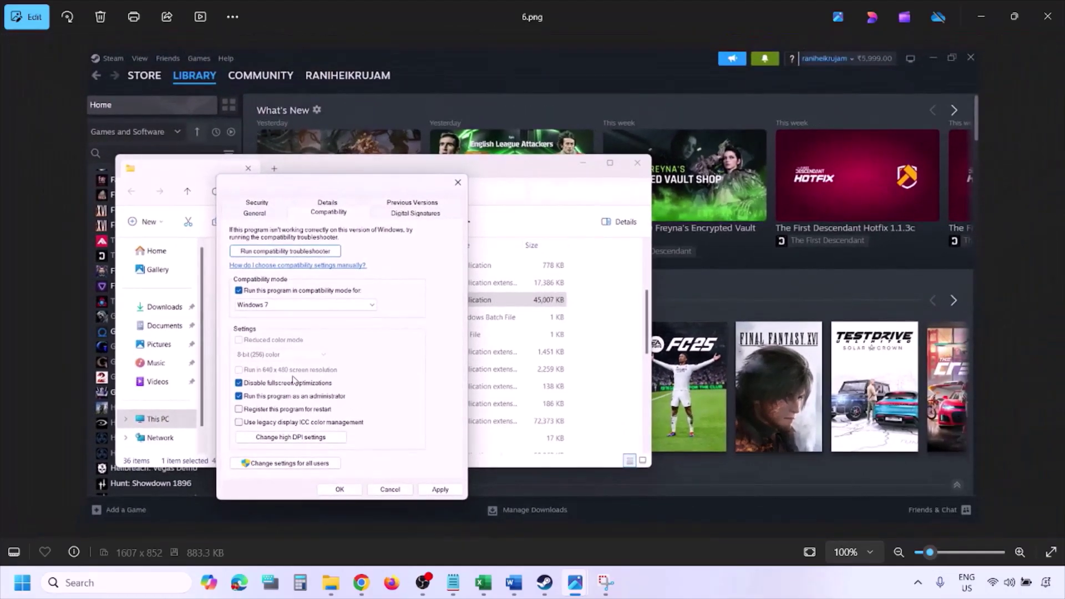
scroll(293, 382, up, 2)
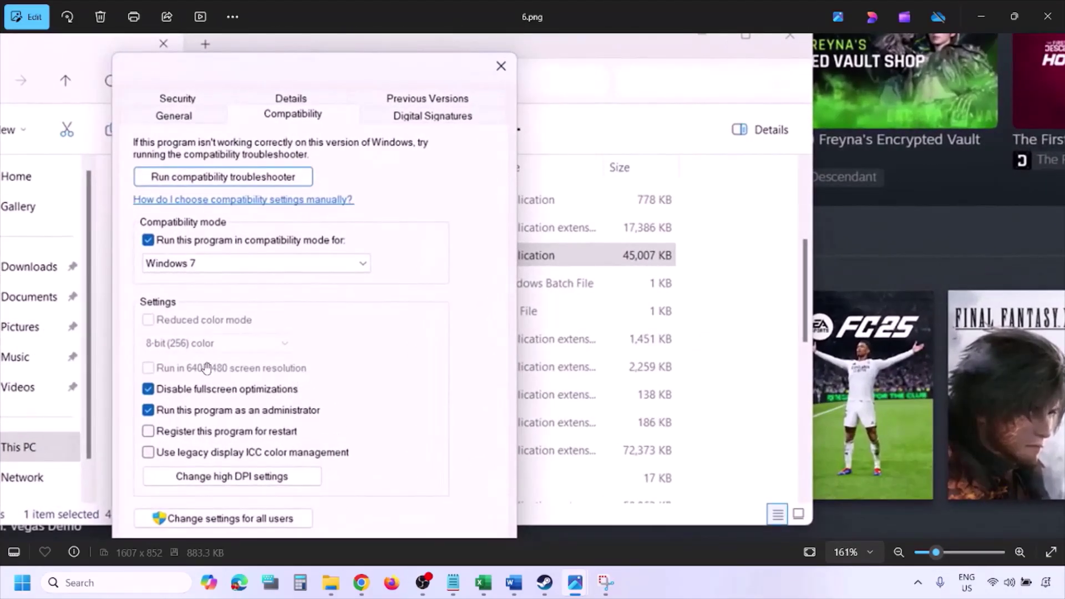
scroll(264, 355, up, 1)
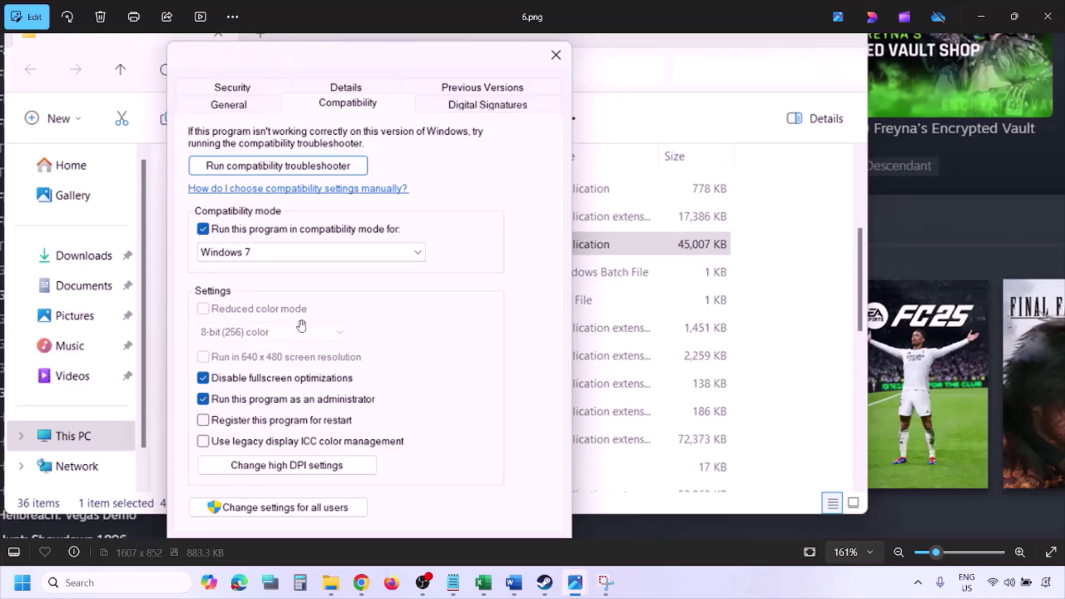
scroll(301, 326, down, 3)
- Examine example screenshot 7.png, showing all the compatibility options of the game file unchecked
key(Right)
scroll(299, 322, up, 5)
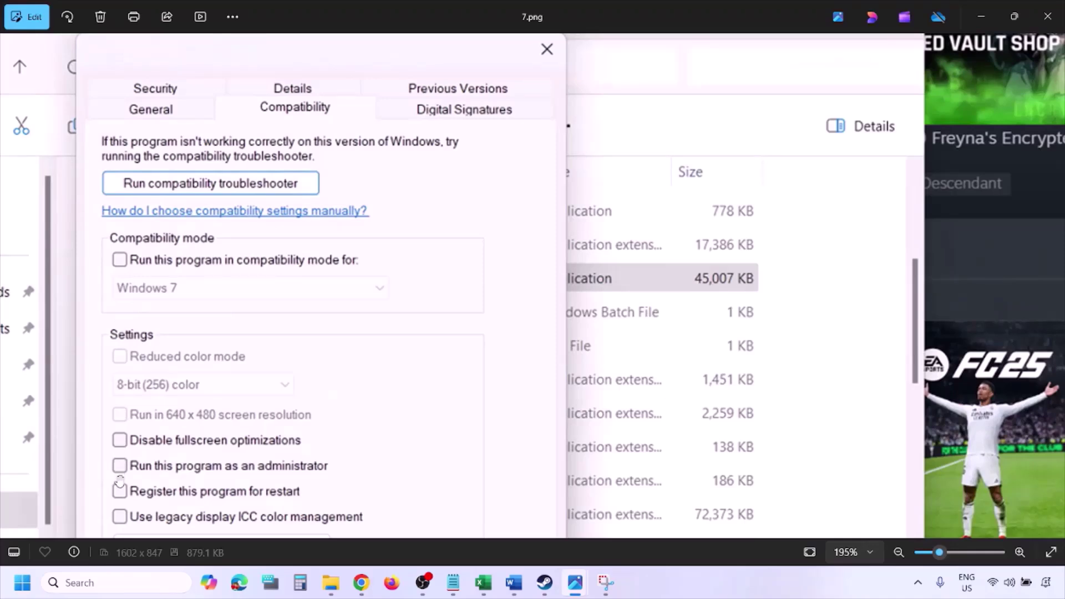
scroll(170, 359, down, 1)
scroll(170, 359, down, 2)
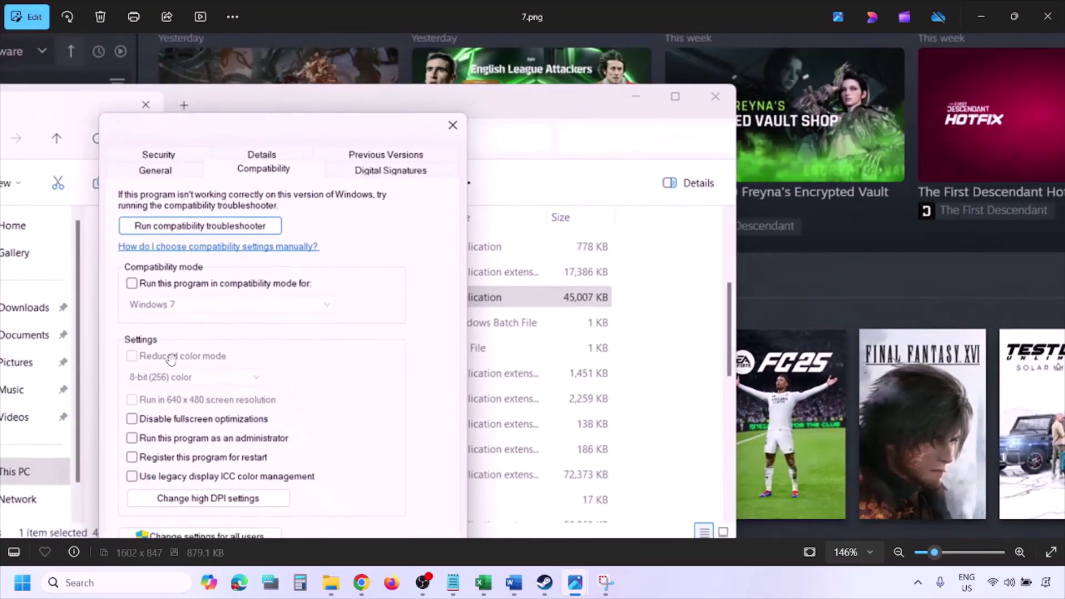
scroll(266, 360, down, 1)
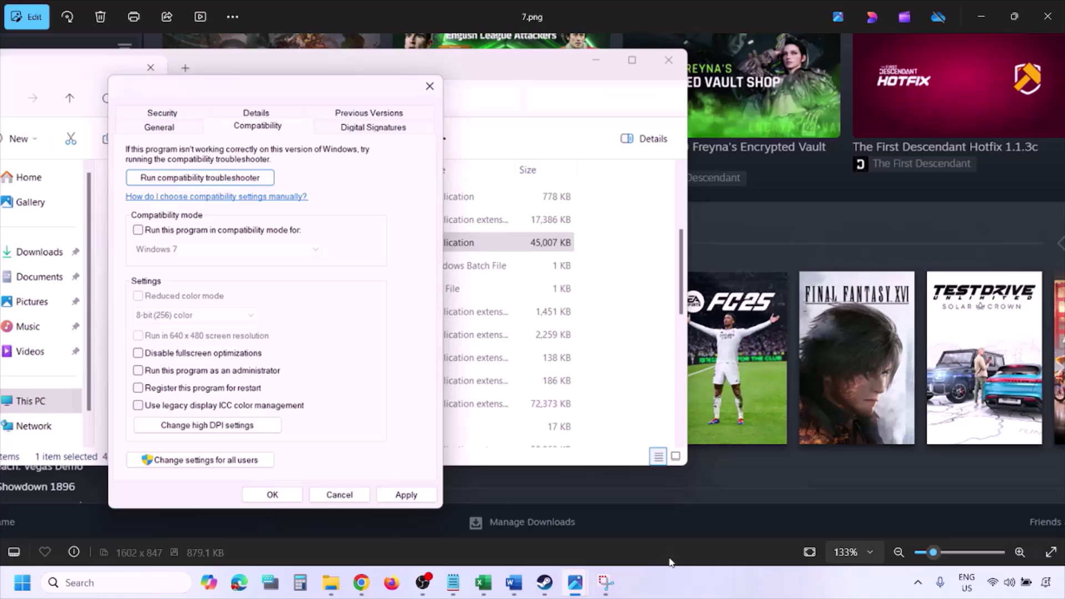
- Return to Word, read Step 3 on verifying the game files, and view the screenshots of Properties and Verify integrity of game files
click(663, 589)
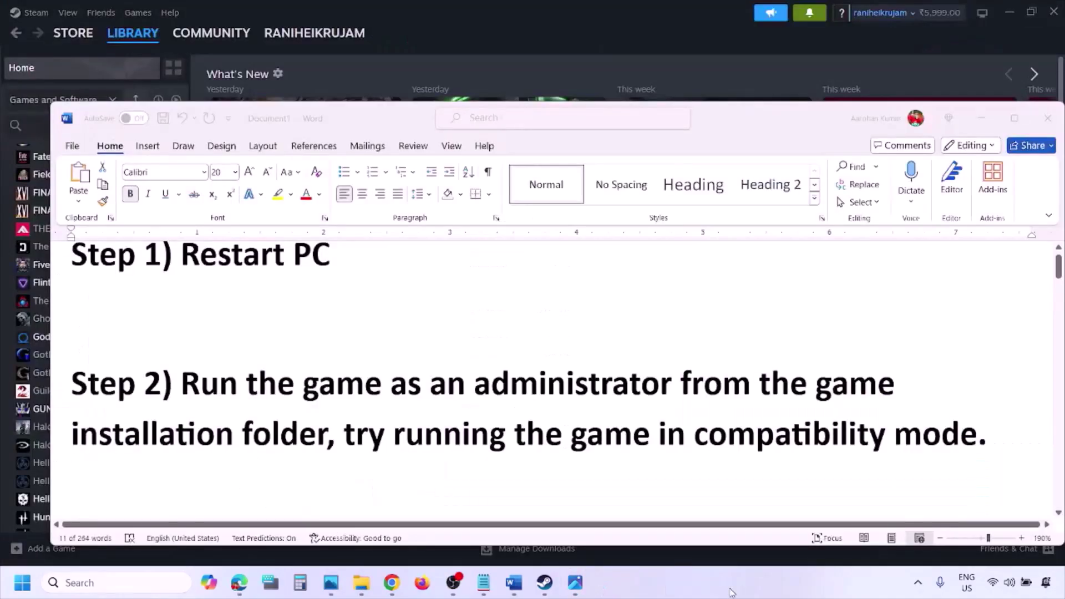
scroll(579, 411, down, 3)
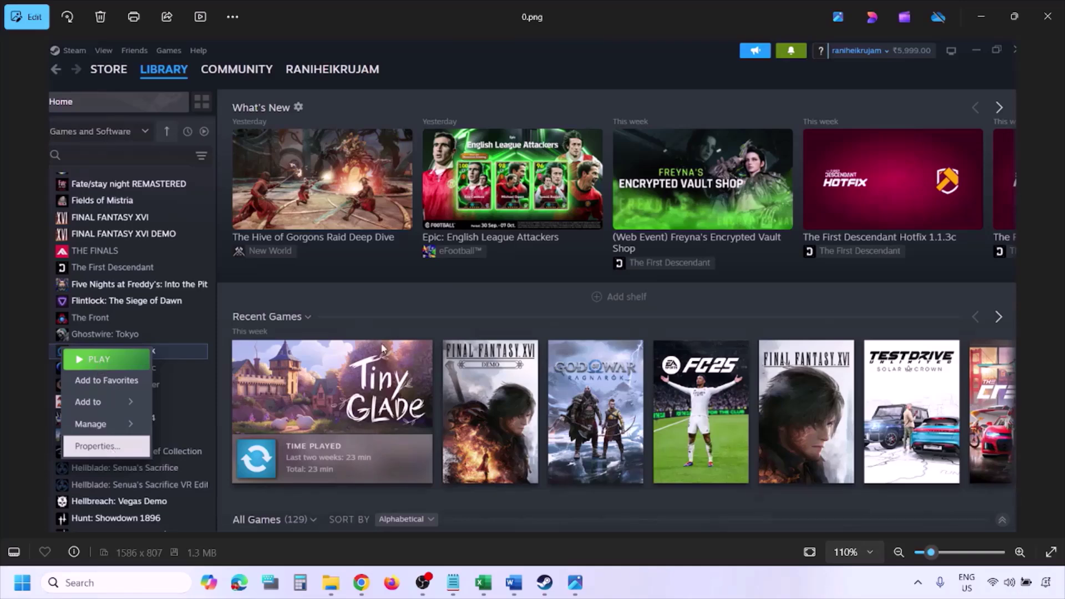
key(ctrl+minus)
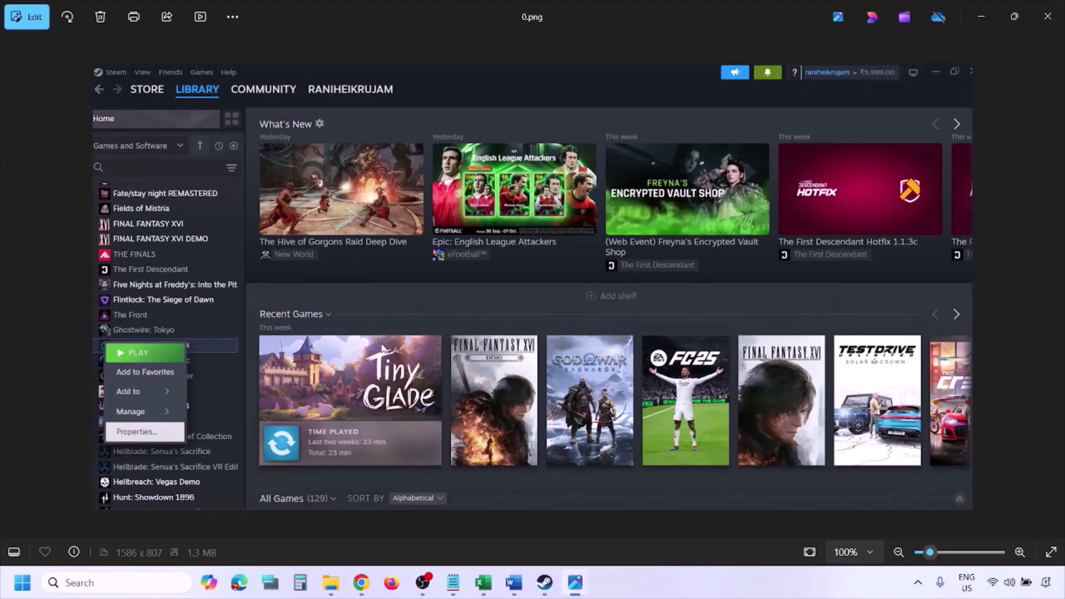
key(Right)
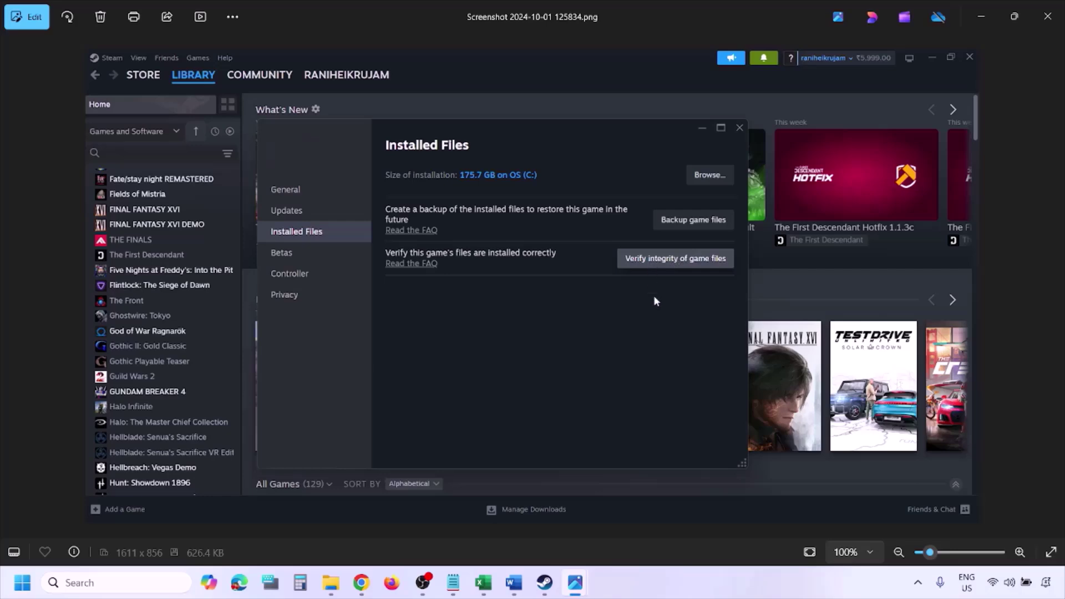
click(693, 589)
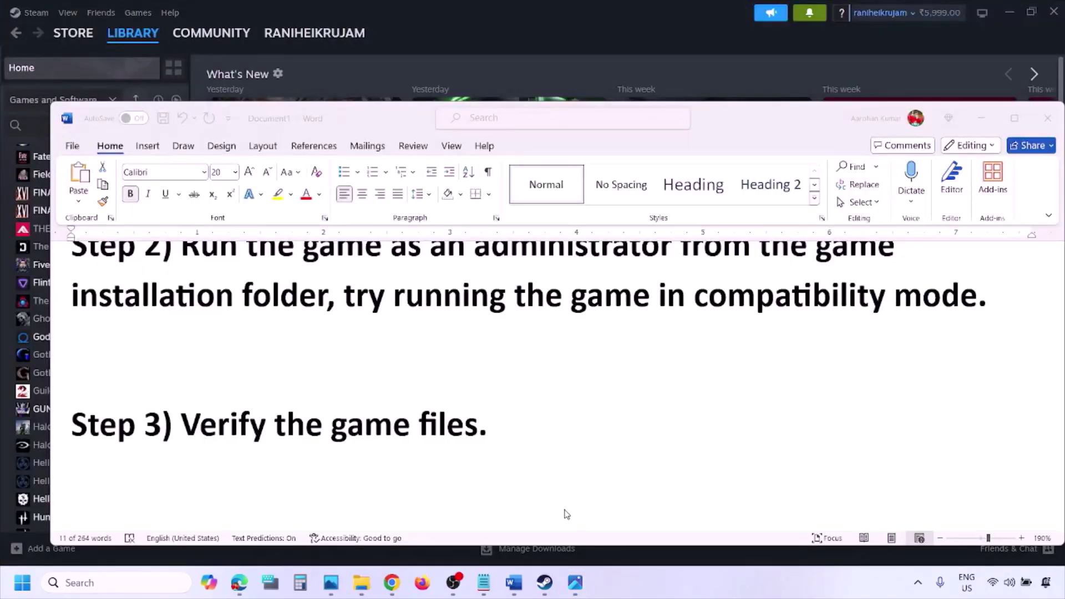
- Read Step 4 on allowing the game exe through antivirus and firewall, and highlight "Windows Security" in its text
scroll(566, 514, down, 3)
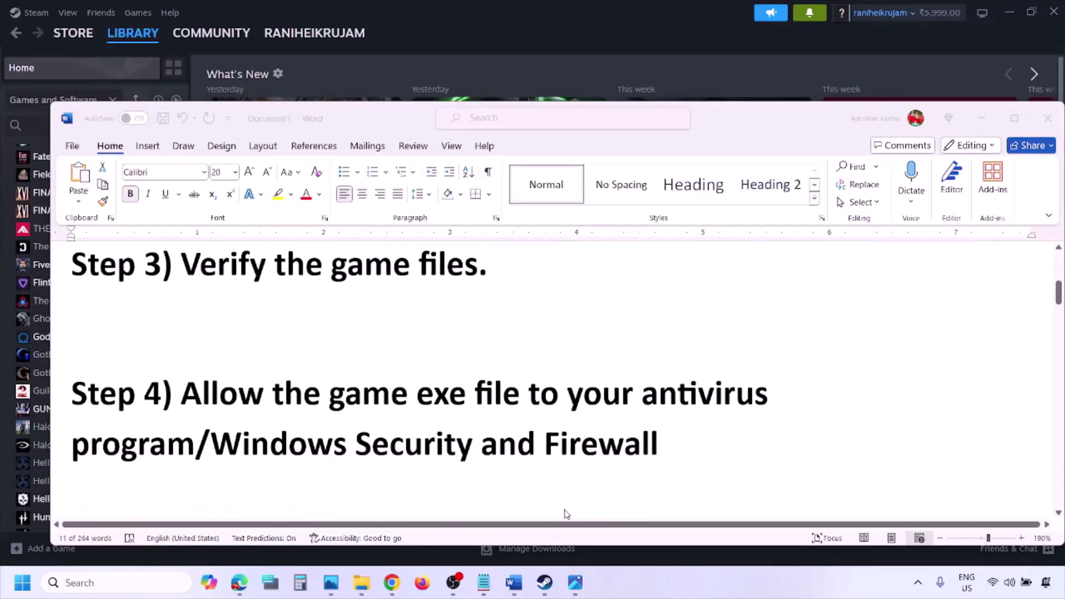
click(196, 442)
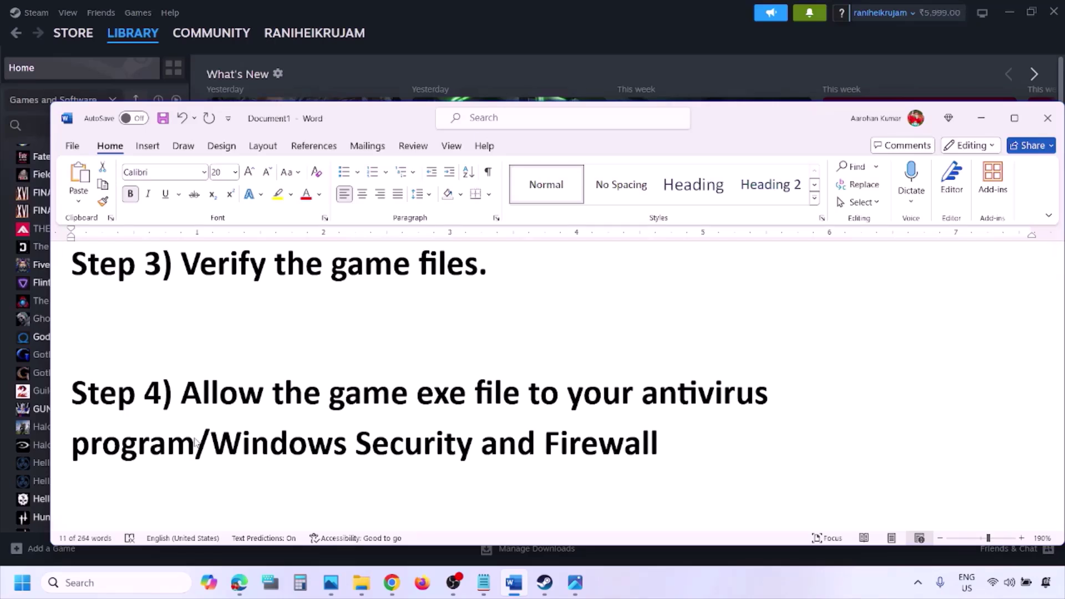
drag(220, 441, 478, 444)
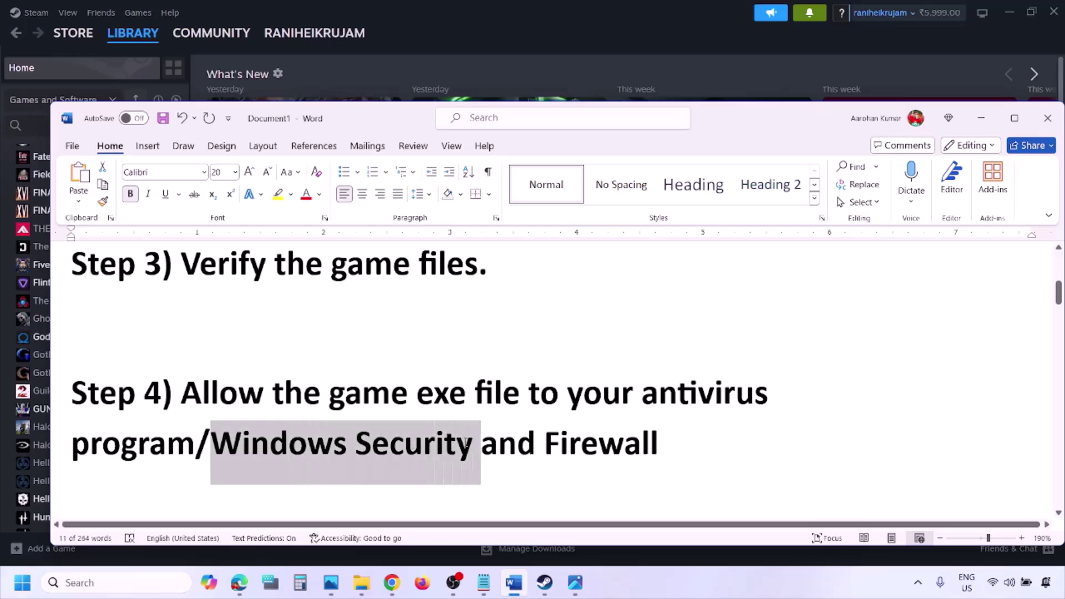
- Leave Word and open Virus & threat protection in Windows Security through the Privacy & security section of Windows Settings
click(707, 593)
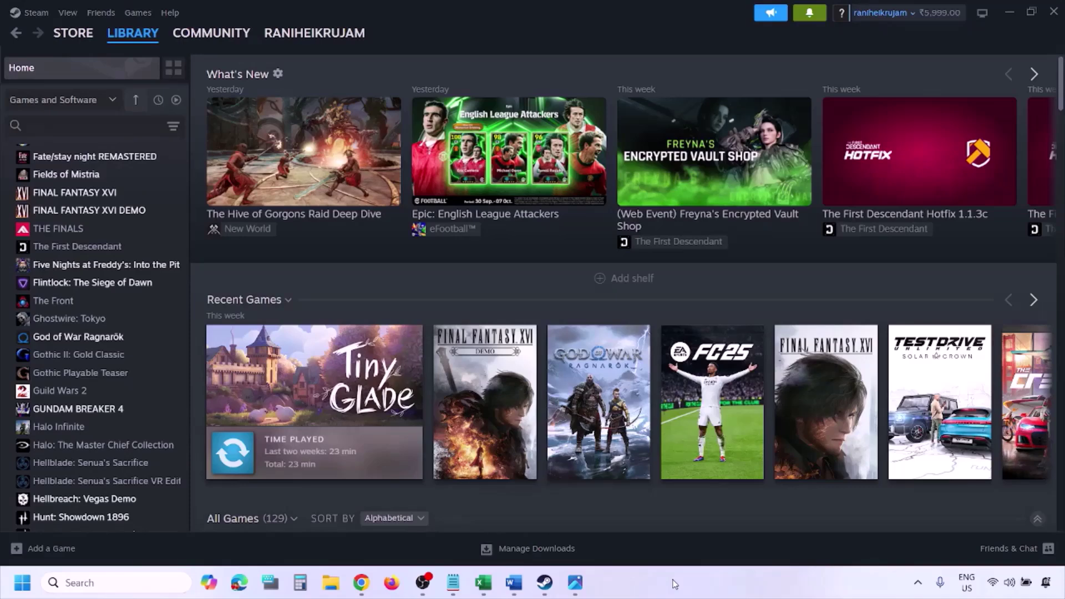
key(super+i)
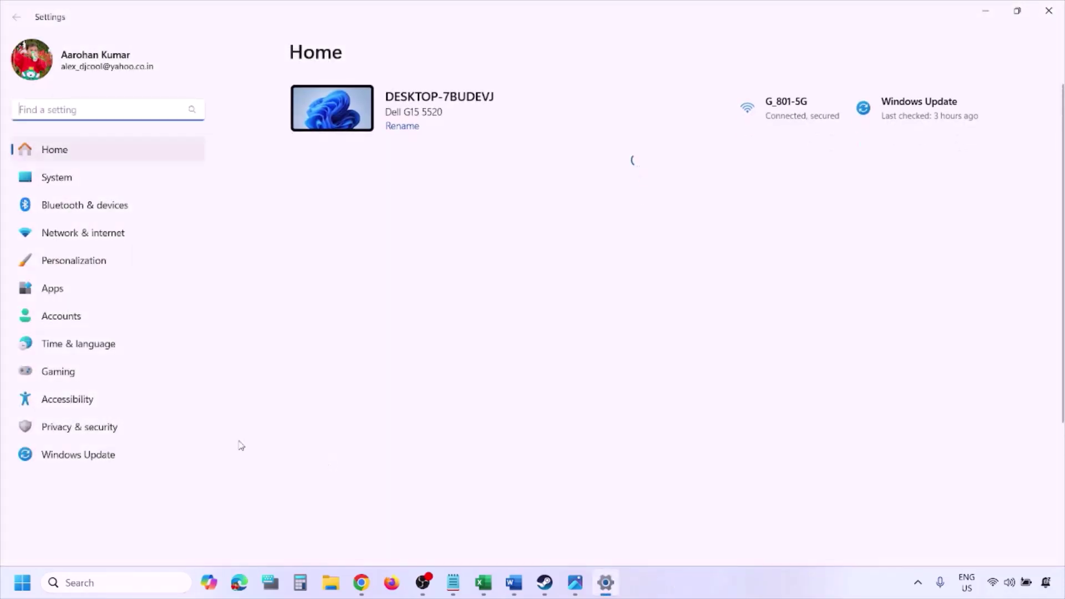
click(109, 432)
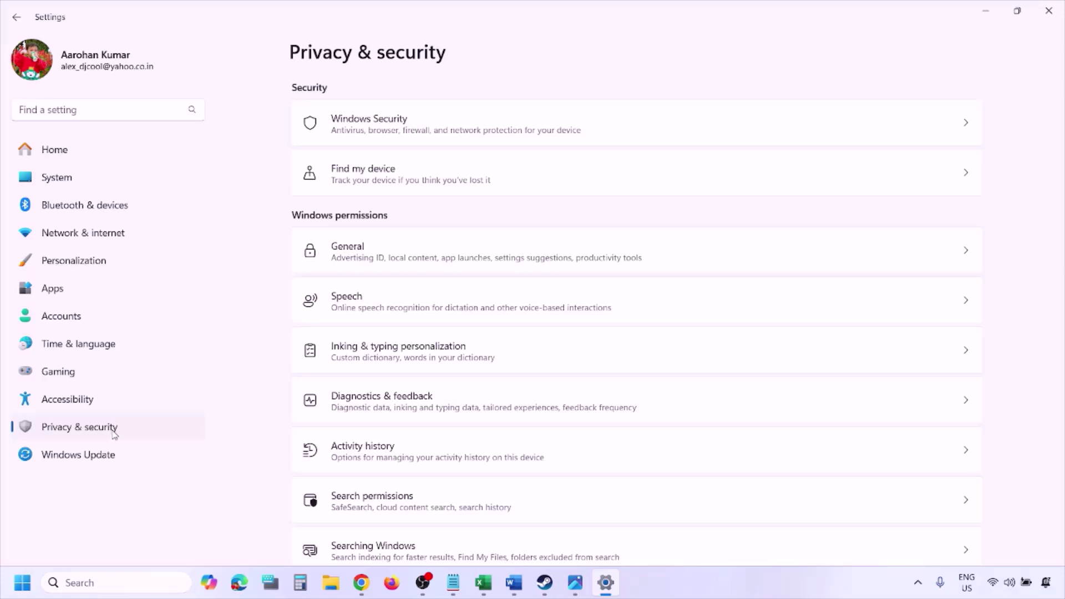
click(384, 131)
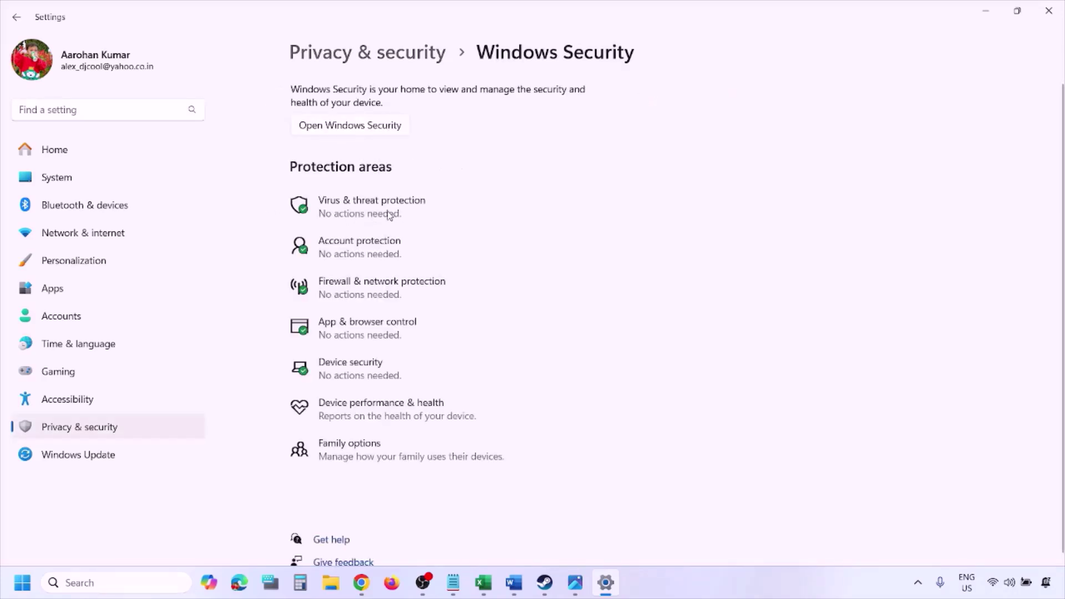
click(389, 215)
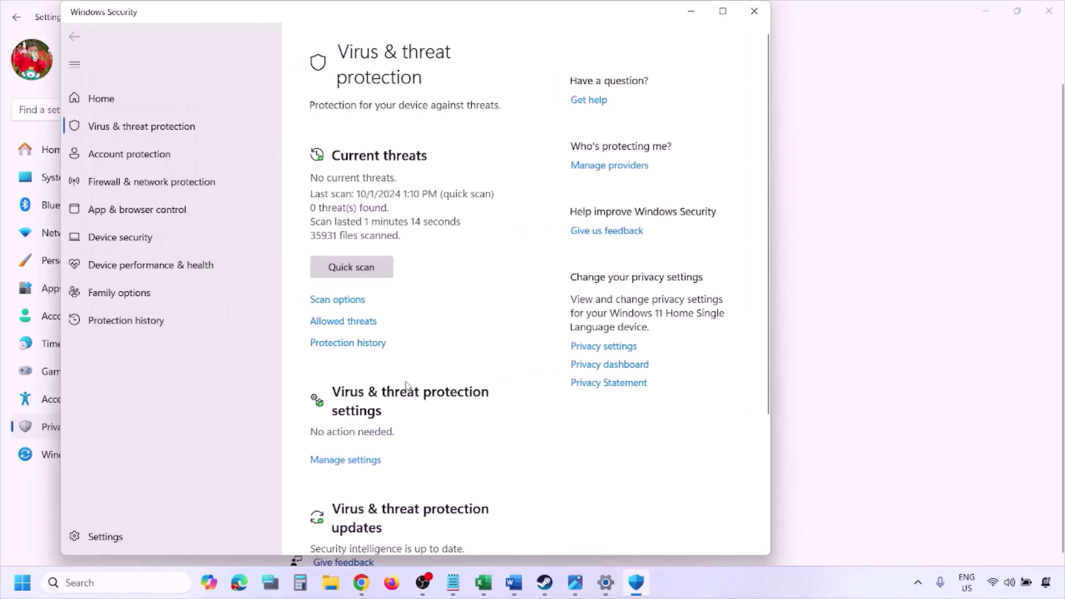
- Open Manage ransomware protection and its list of apps allowed through Controlled folder access
scroll(404, 421, down, 3)
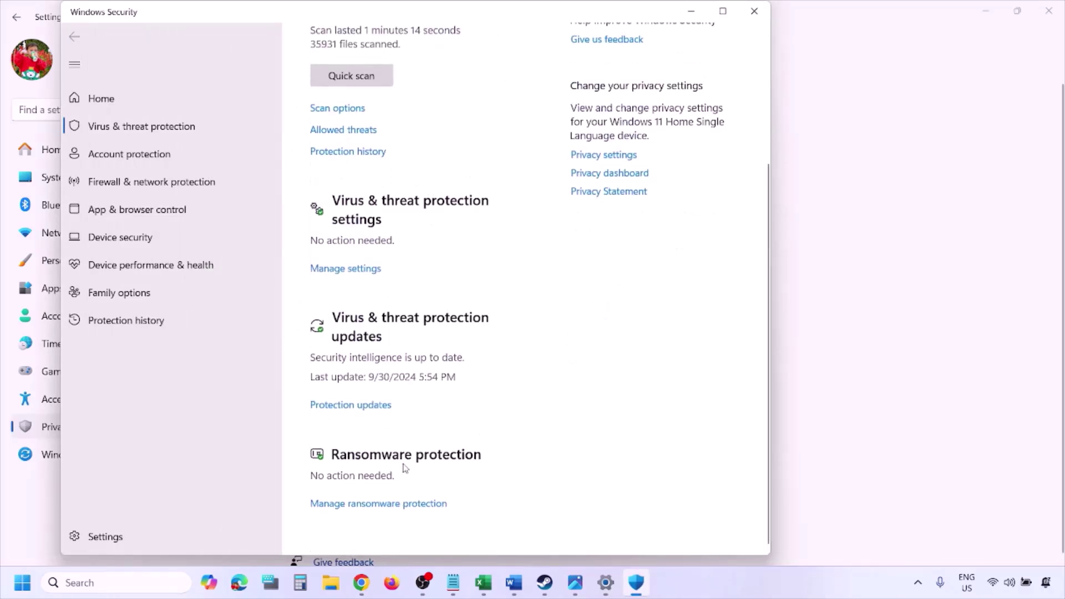
click(390, 504)
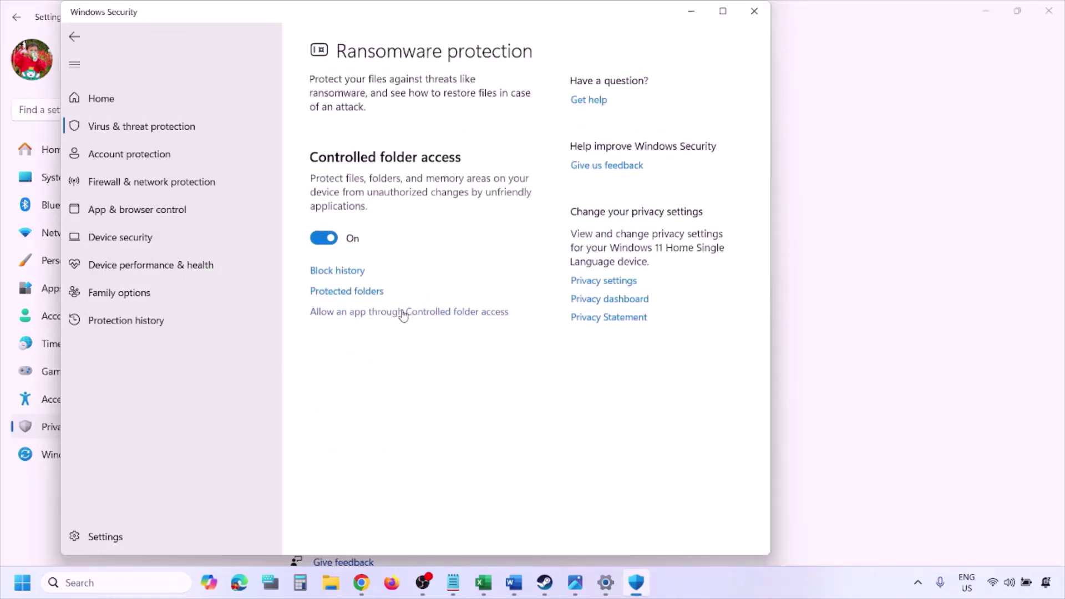
click(403, 312)
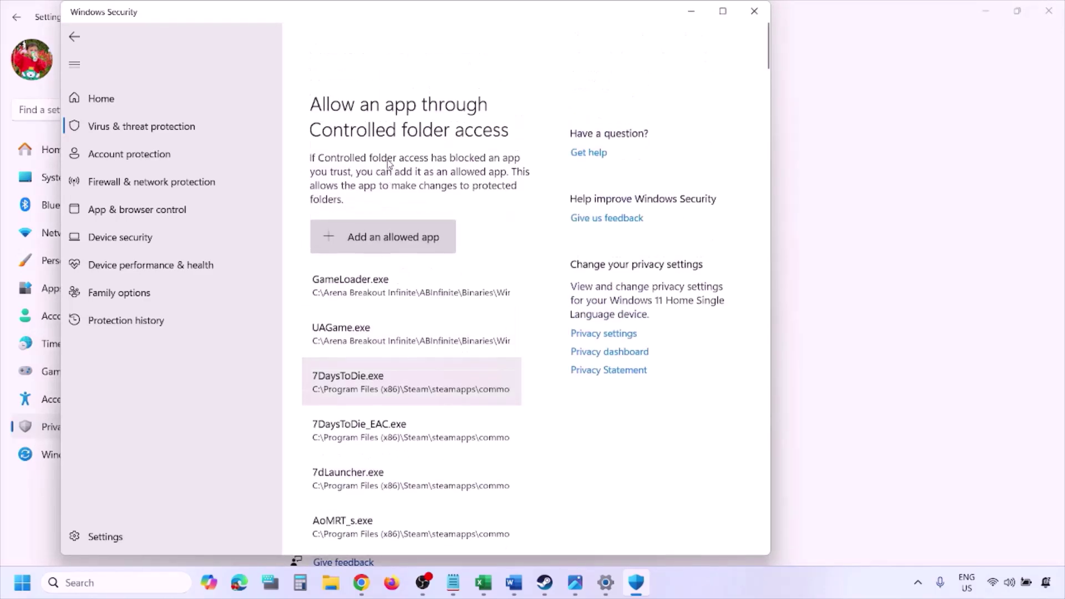
- Start adding an allowed app from all apps, browse to C:\Program Files (x86)\Steam\steamapps, and cancel the file selection
click(398, 181)
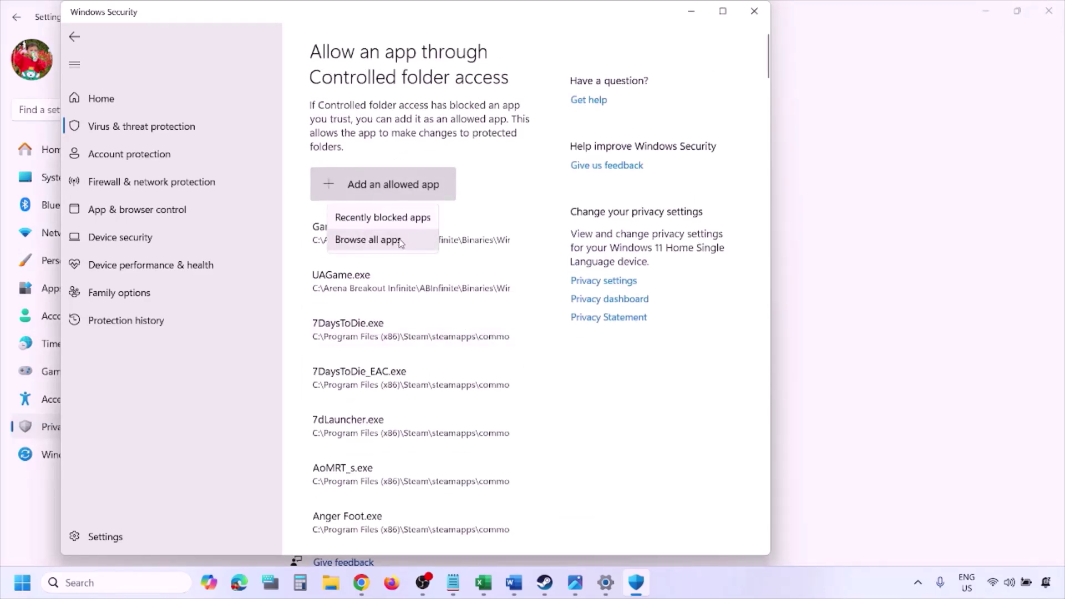
click(401, 243)
click(119, 296)
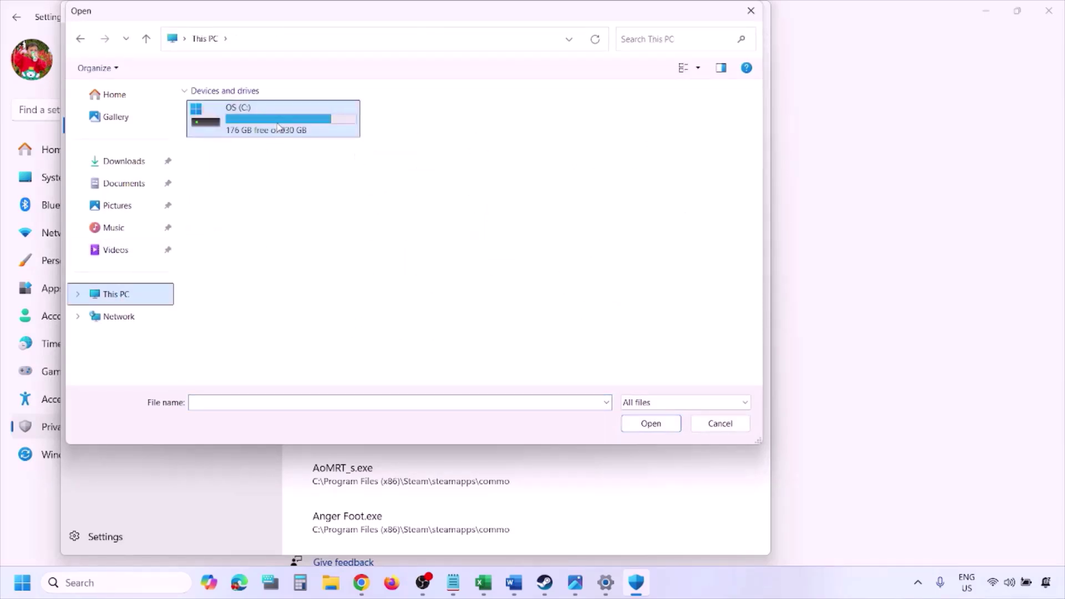
double_click(278, 126)
scroll(278, 130, down, 3)
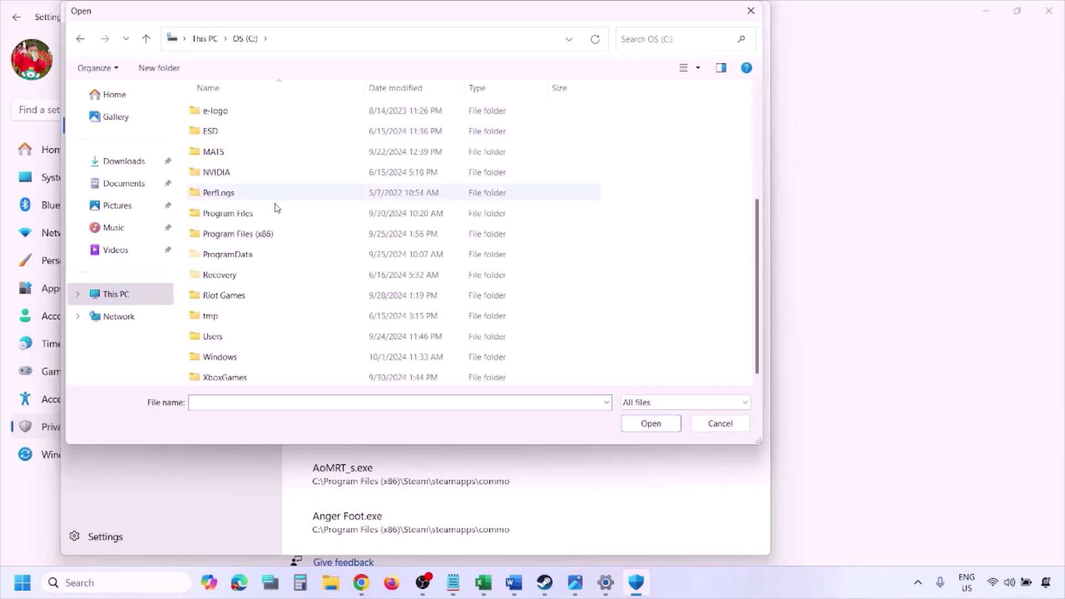
double_click(268, 233)
scroll(268, 233, down, 4)
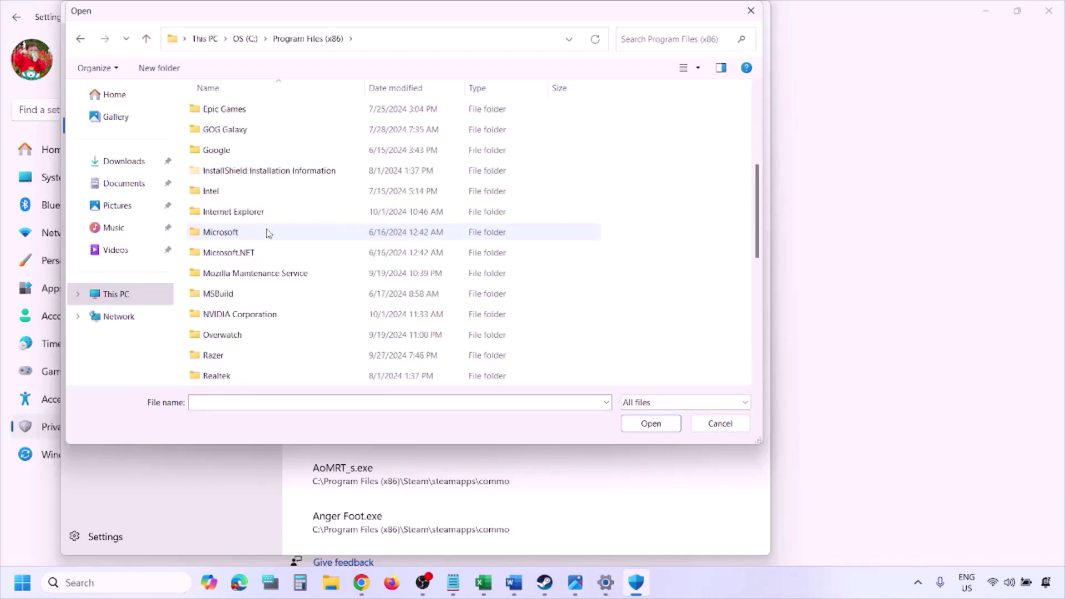
scroll(268, 232, down, 4)
double_click(239, 196)
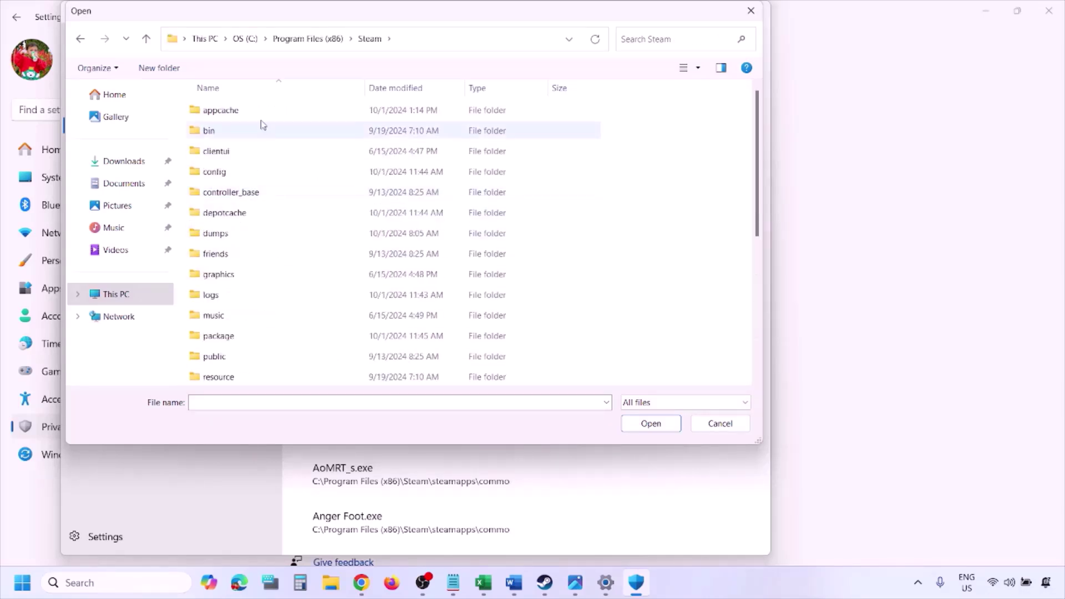
scroll(256, 241, down, 4)
click(244, 215)
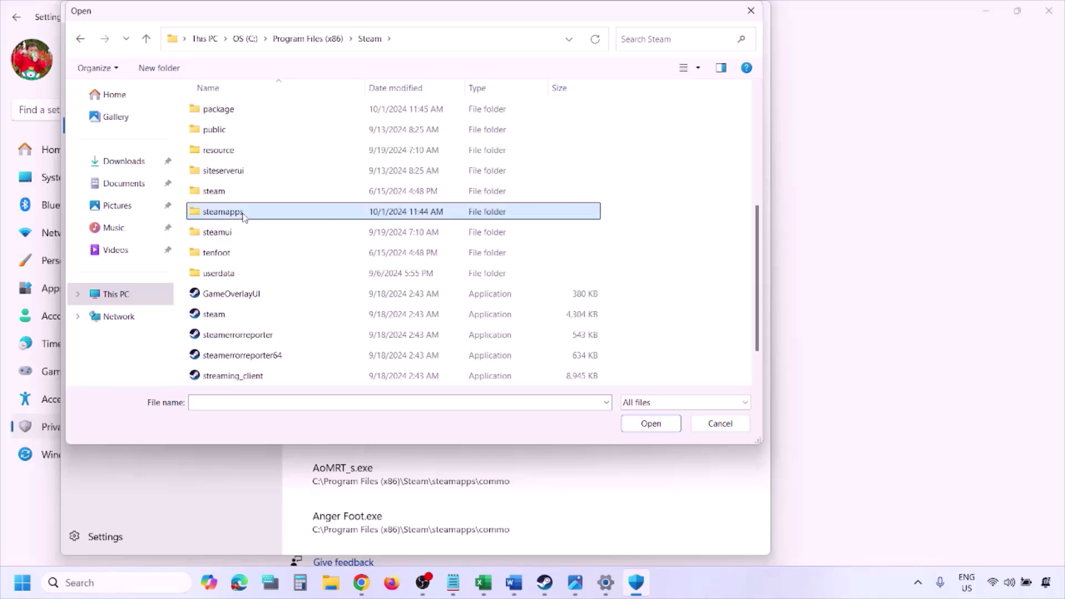
double_click(244, 216)
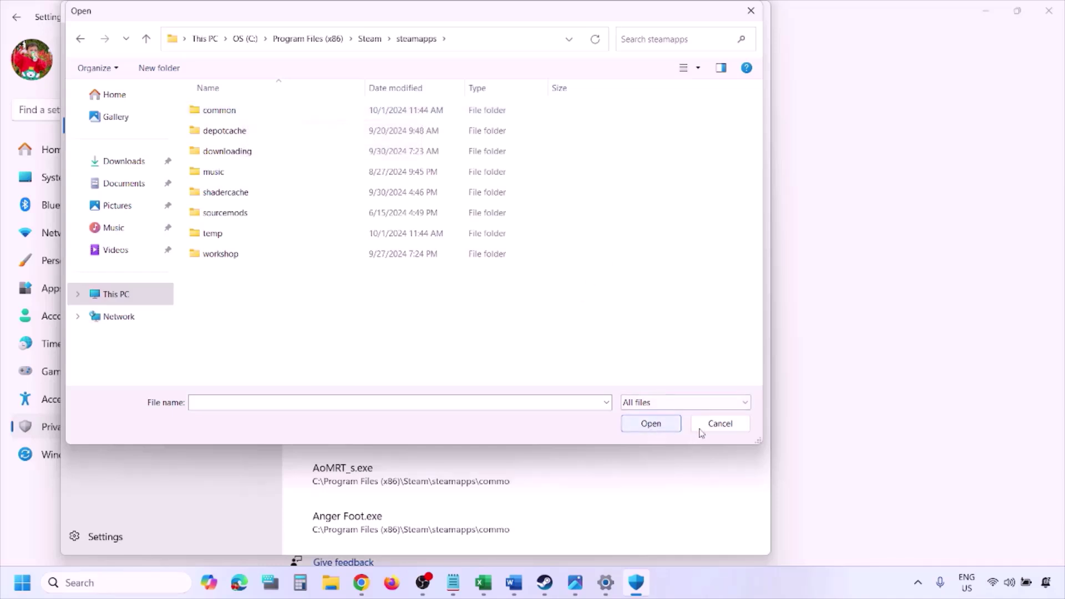
click(719, 424)
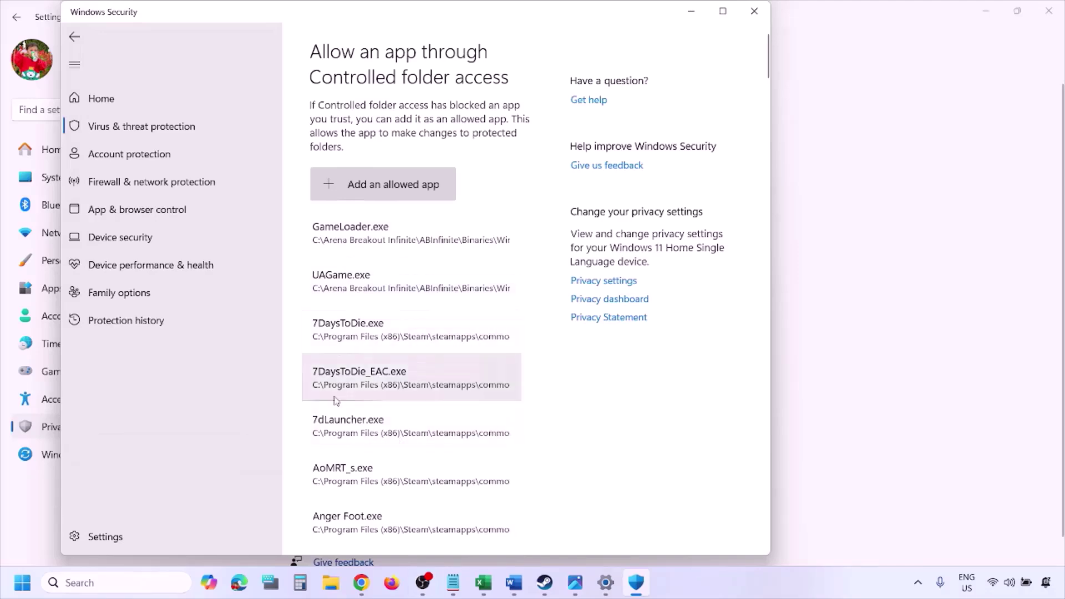
- Open Control Panel and go through System and Security to the allowed apps of Windows Defender Firewall
click(109, 582)
text(ontrol)
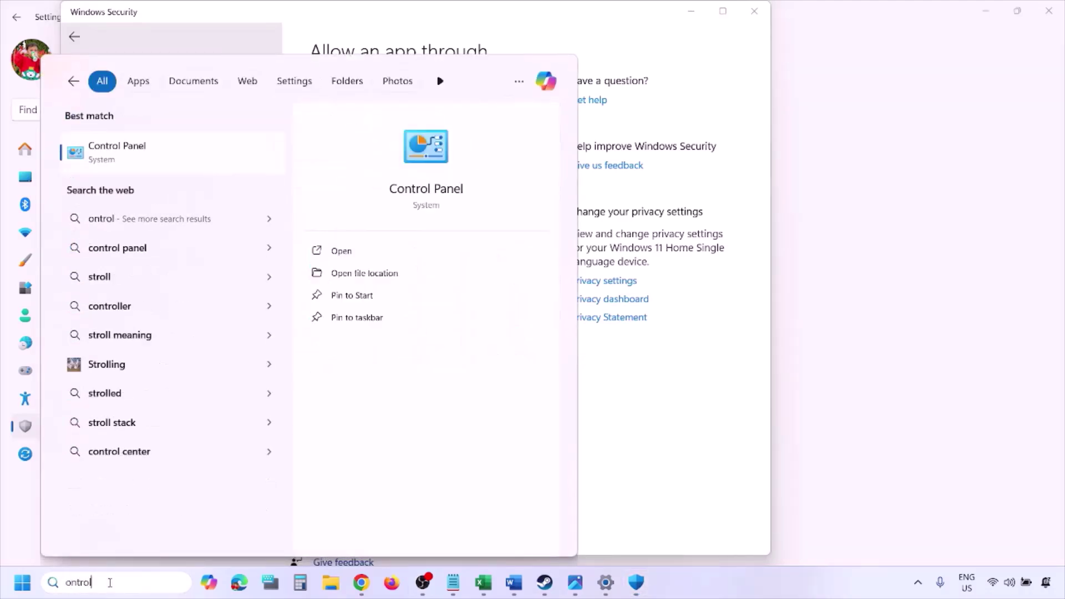
key(Return)
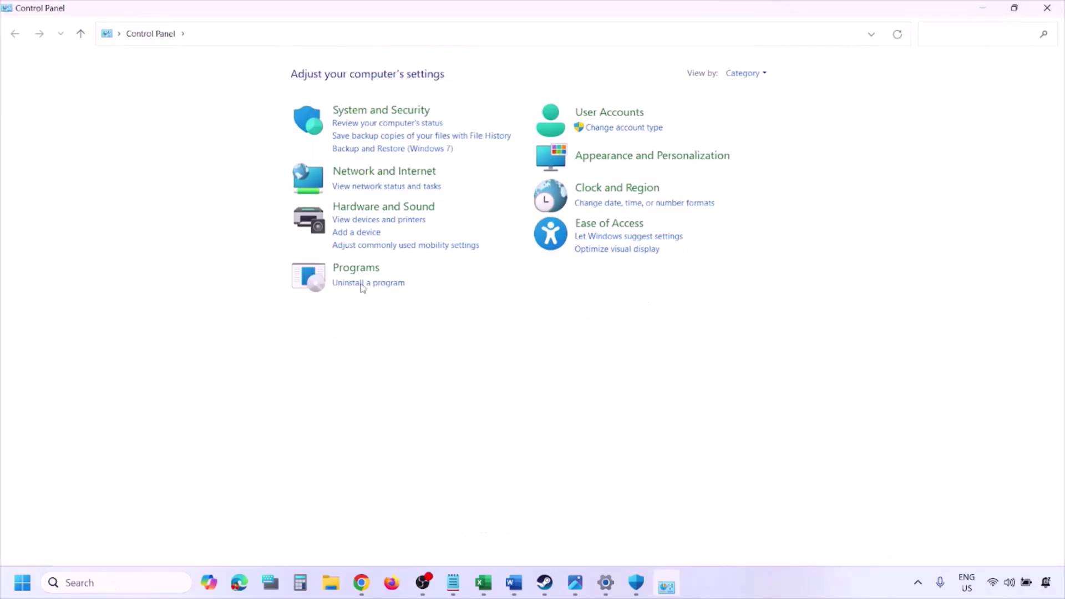
click(366, 112)
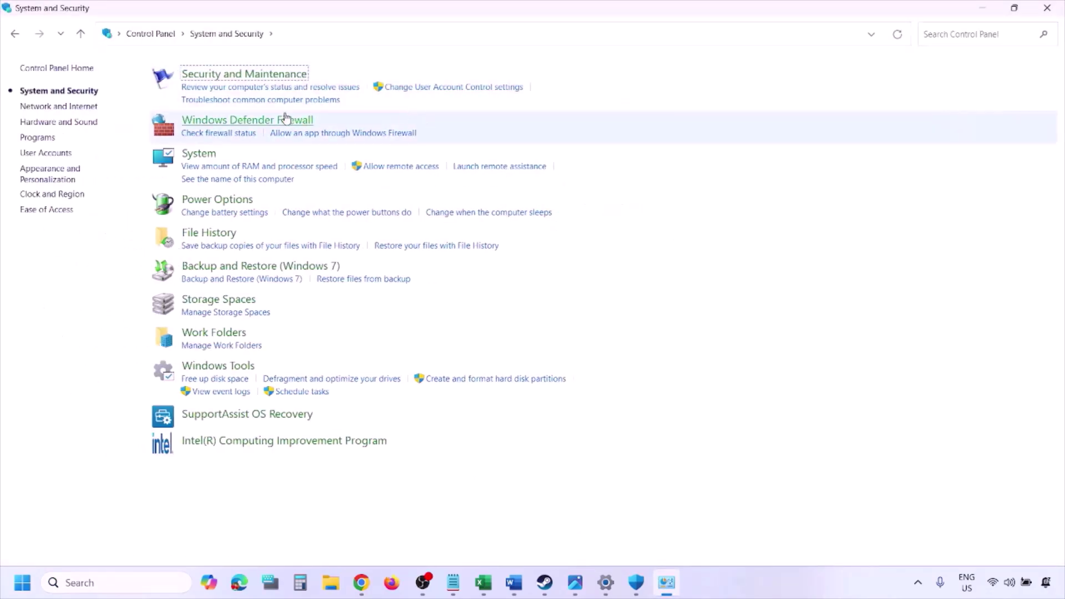
click(286, 120)
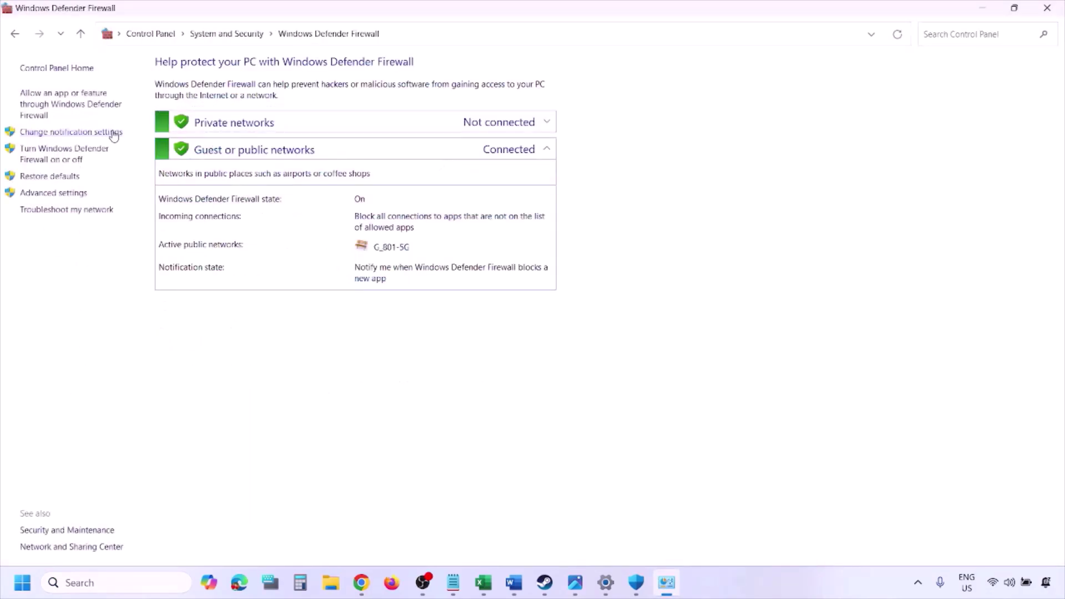
click(73, 102)
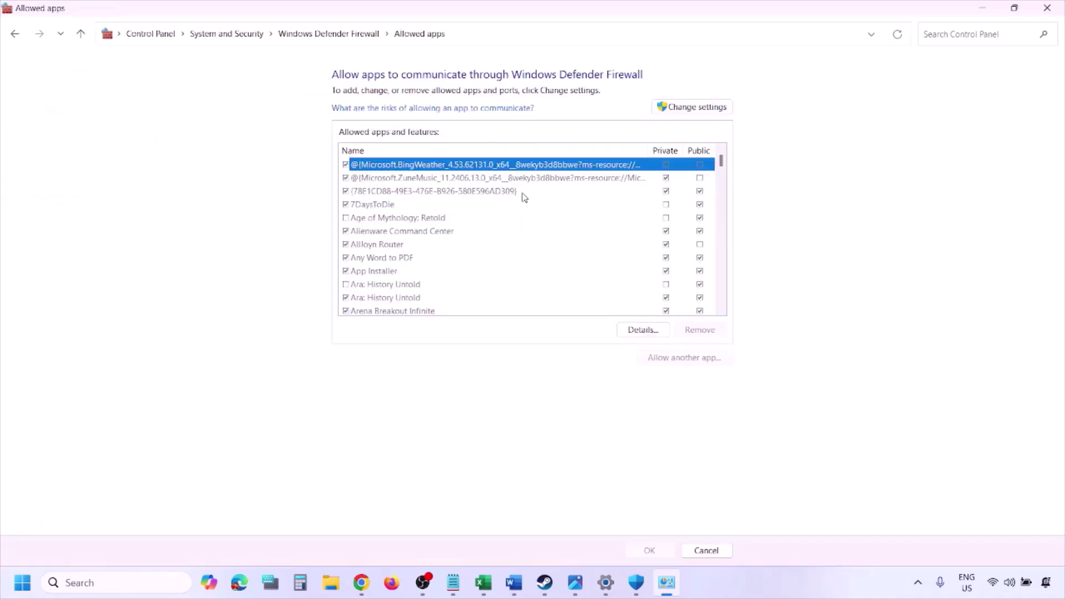
- Start allowing another app through the firewall, browse to This PC for its file, then cancel and close Control Panel
click(715, 105)
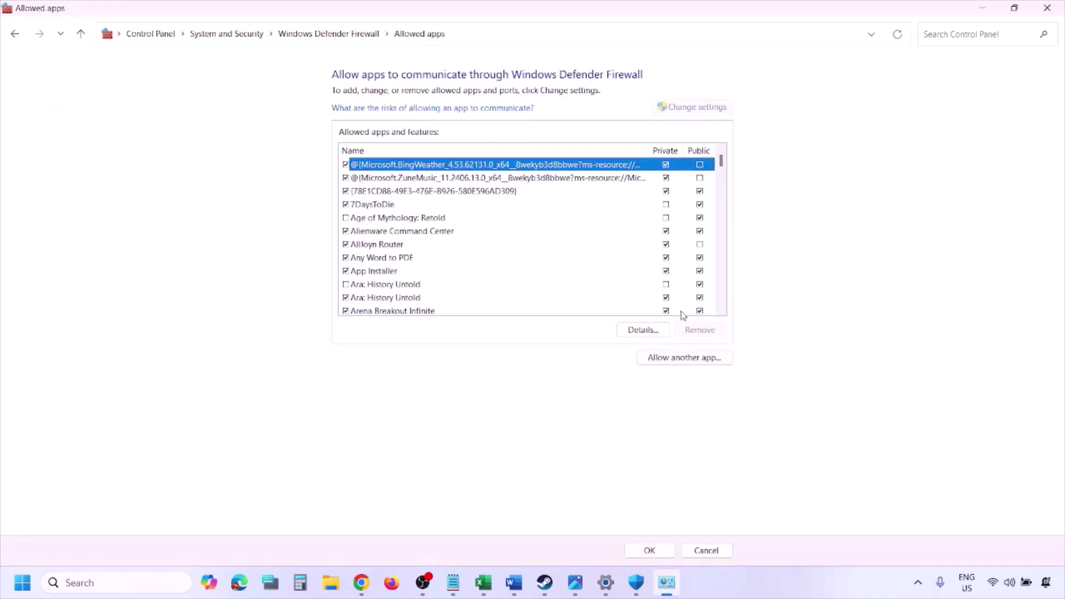
click(685, 358)
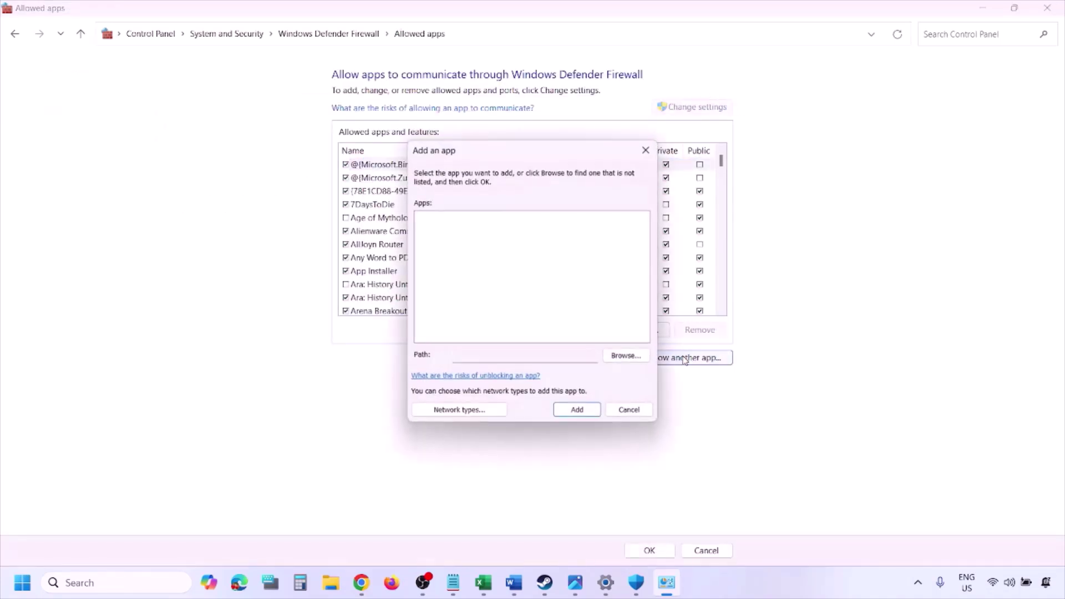
click(628, 356)
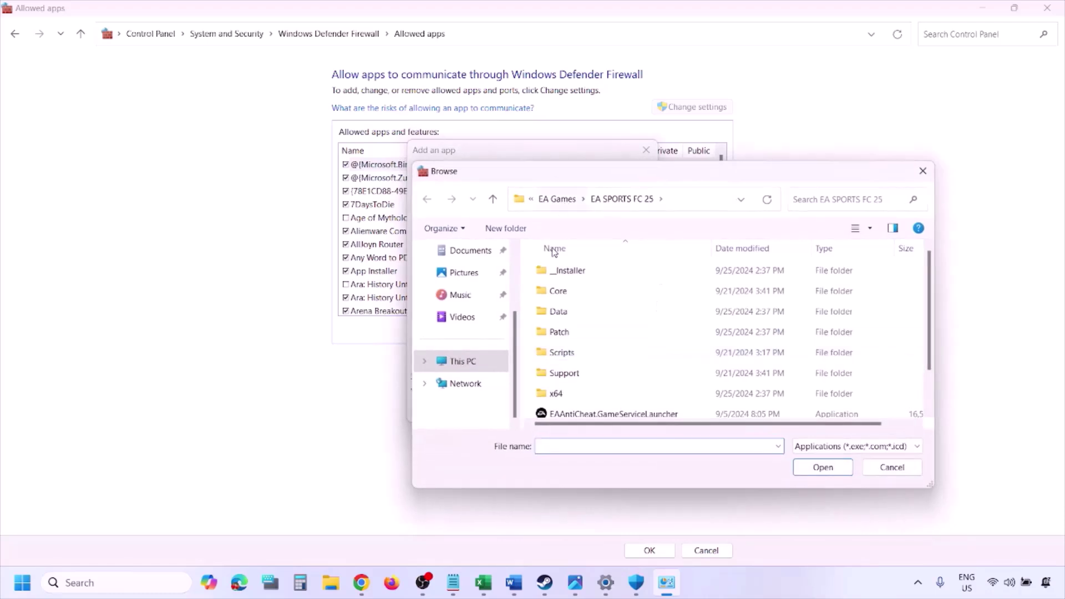
click(488, 366)
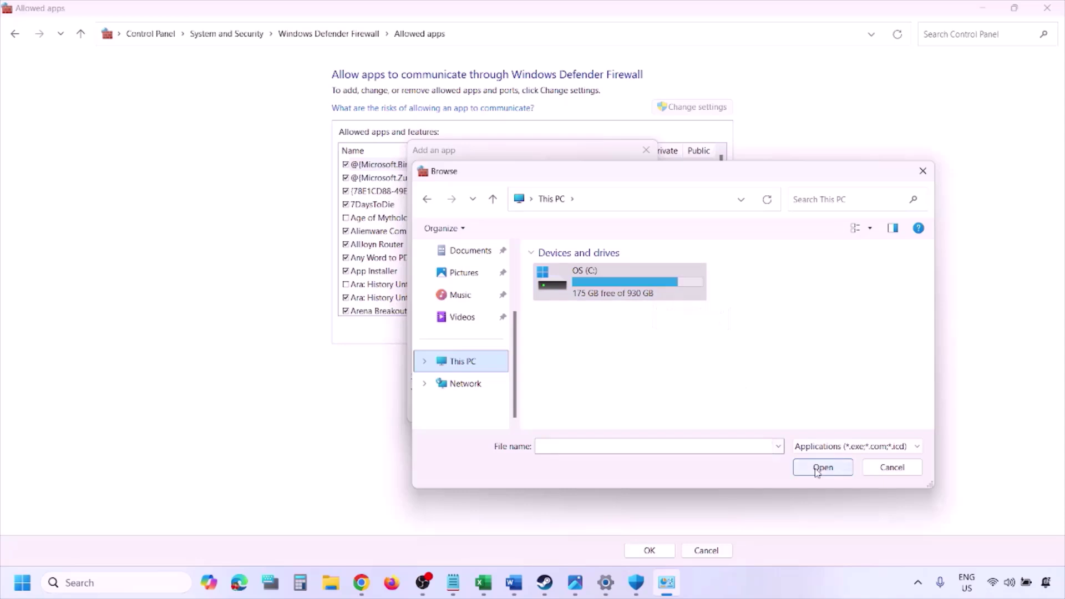
click(887, 469)
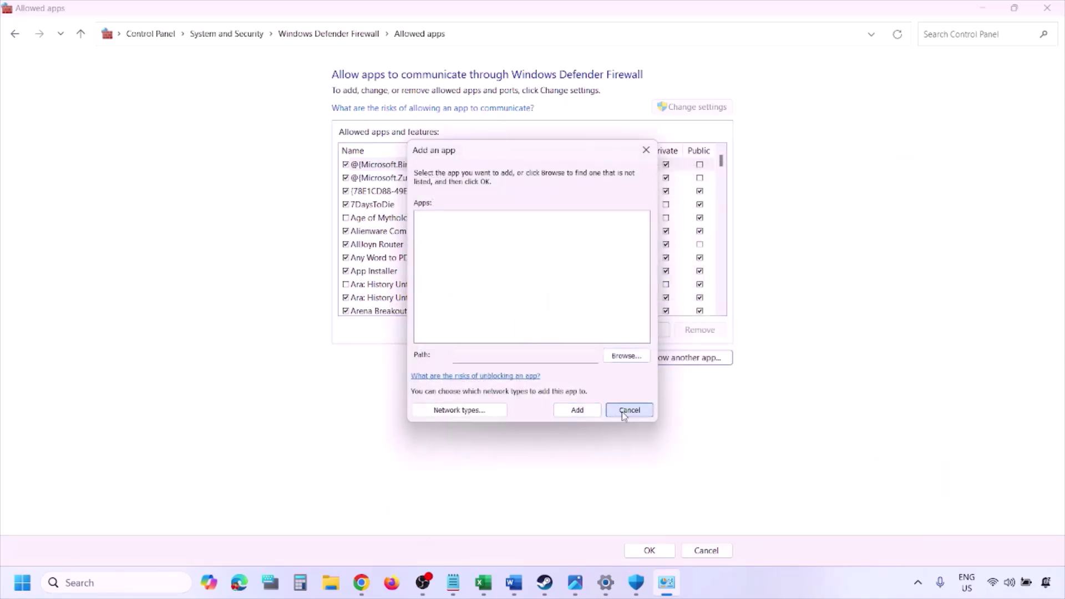
click(623, 414)
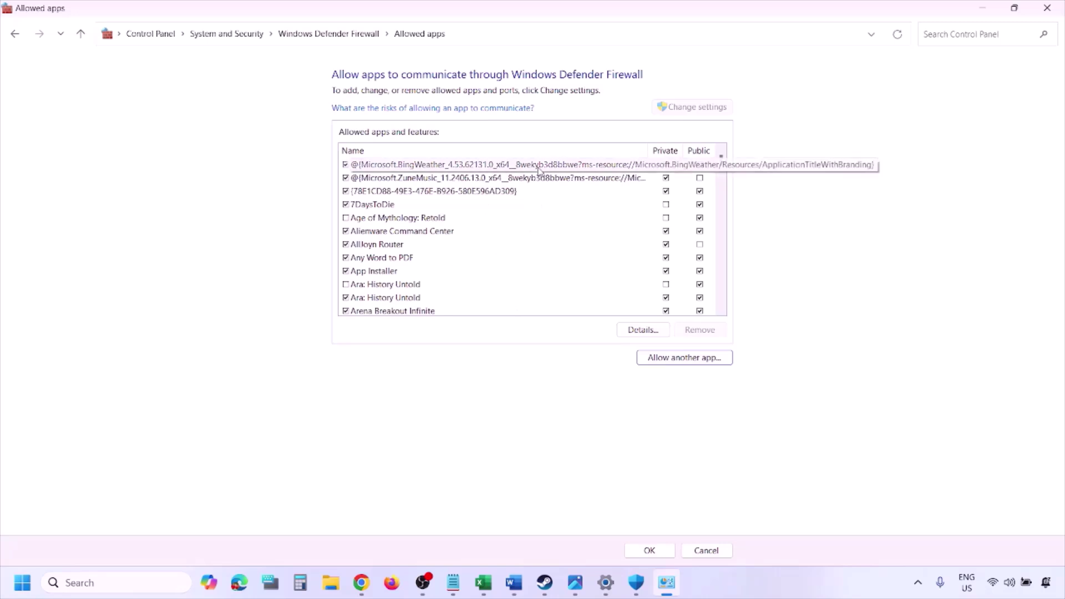
click(1047, 8)
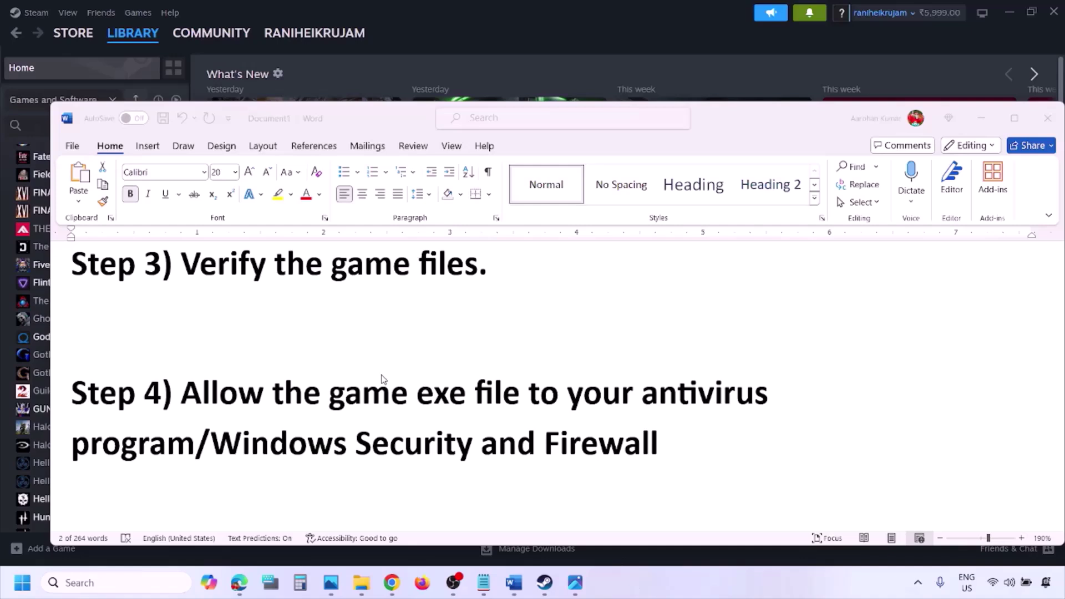
- Read Step 5 on a clean graphics driver installation in Word, and highlight parts of the NVIDIA and AMD links
scroll(382, 378, down, 3)
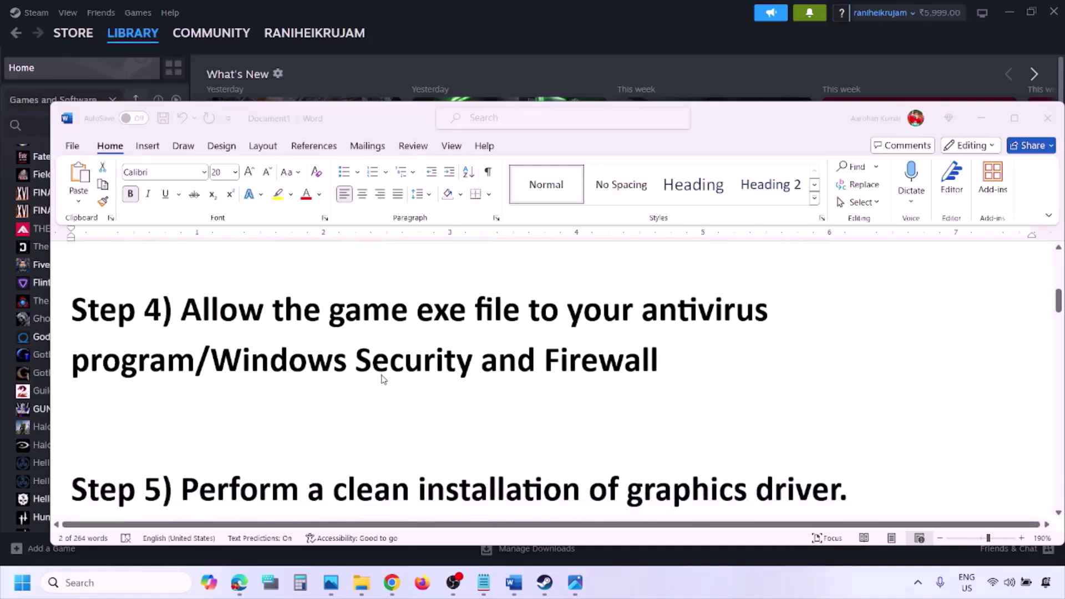
scroll(347, 399, down, 1)
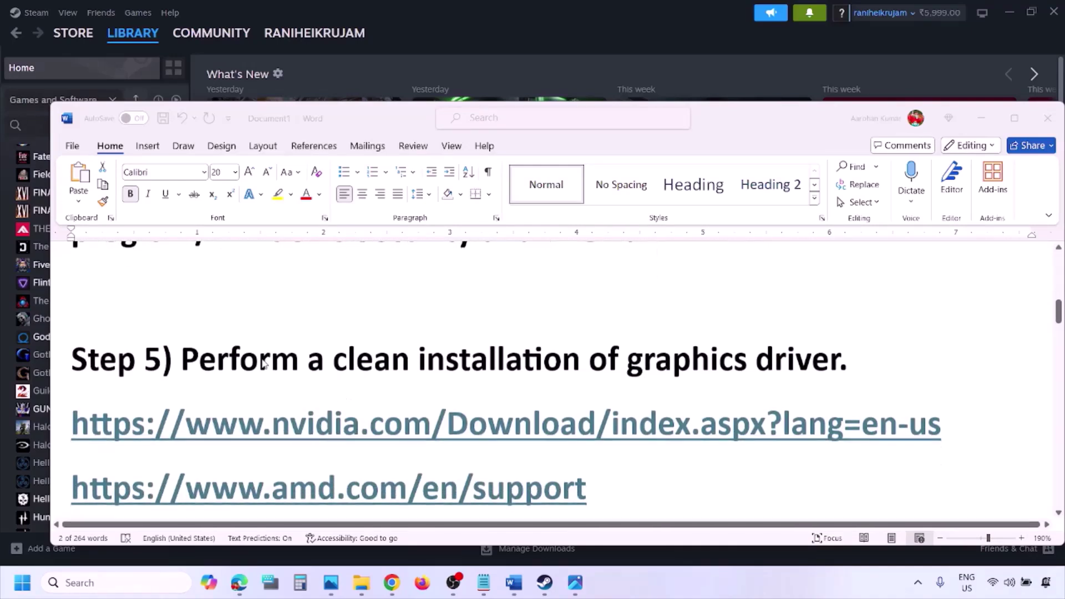
double_click(262, 364)
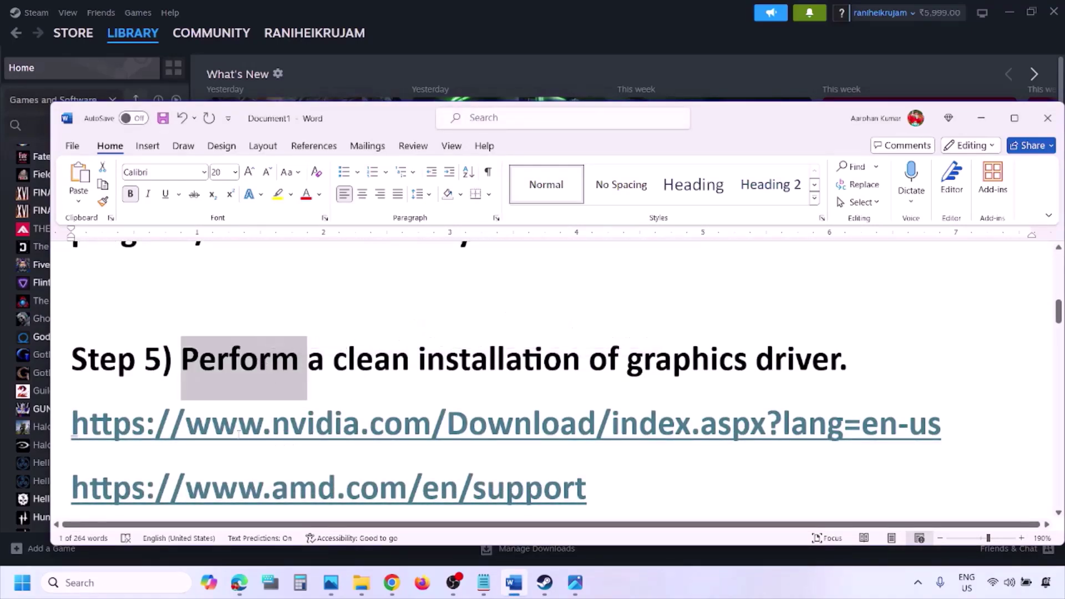
drag(238, 425, 382, 435)
scroll(383, 435, down, 1)
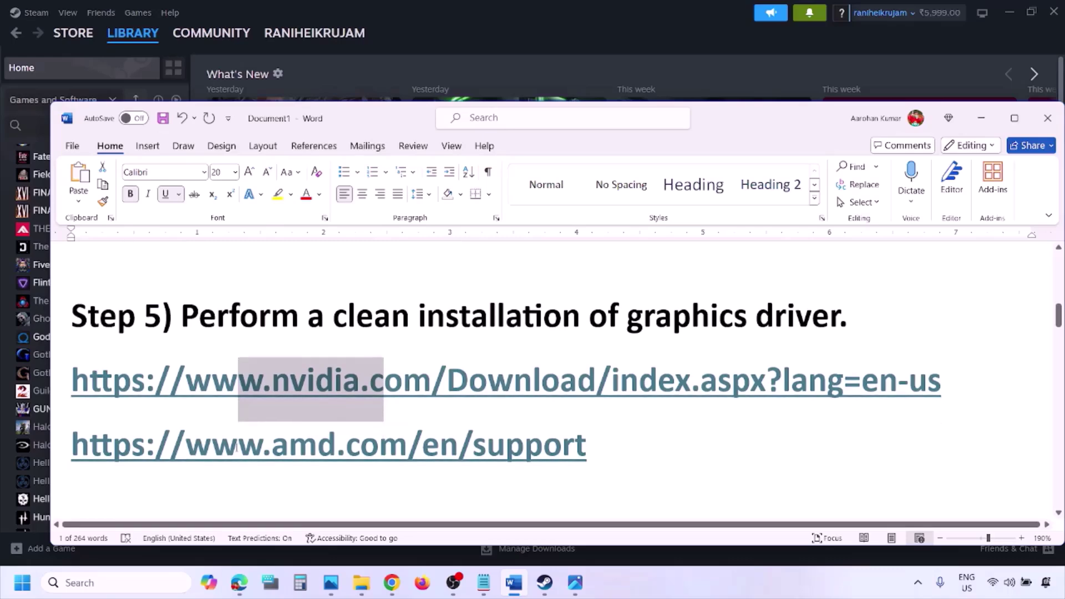
drag(238, 446, 561, 471)
- Switch to the NVIDIA drivers page in Chrome, choose Windows 11 as the operating system, and find drivers for the preset GPU
click(699, 574)
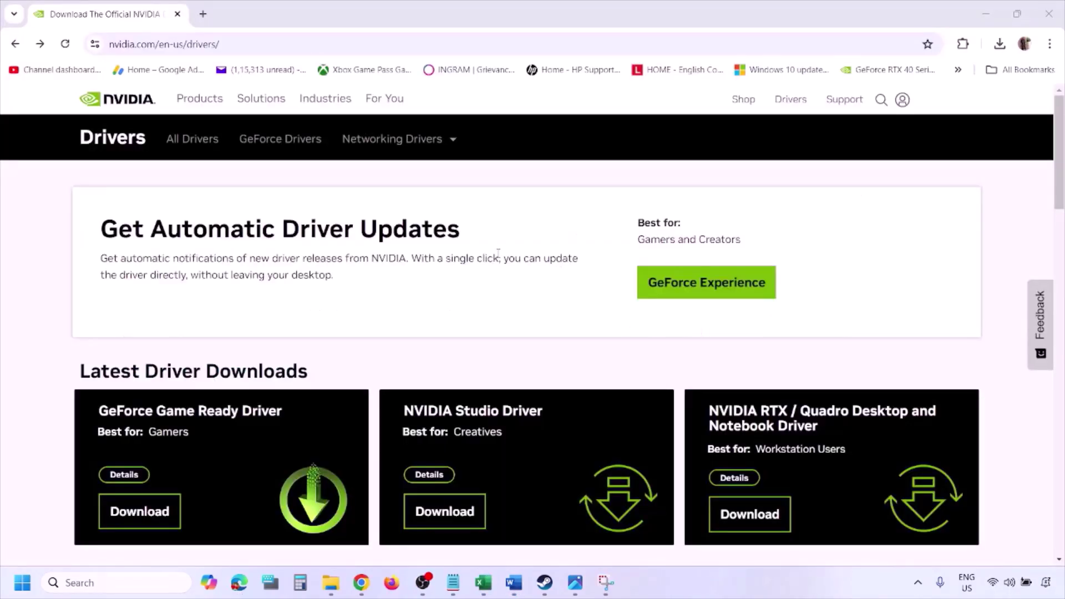
scroll(249, 339, down, 8)
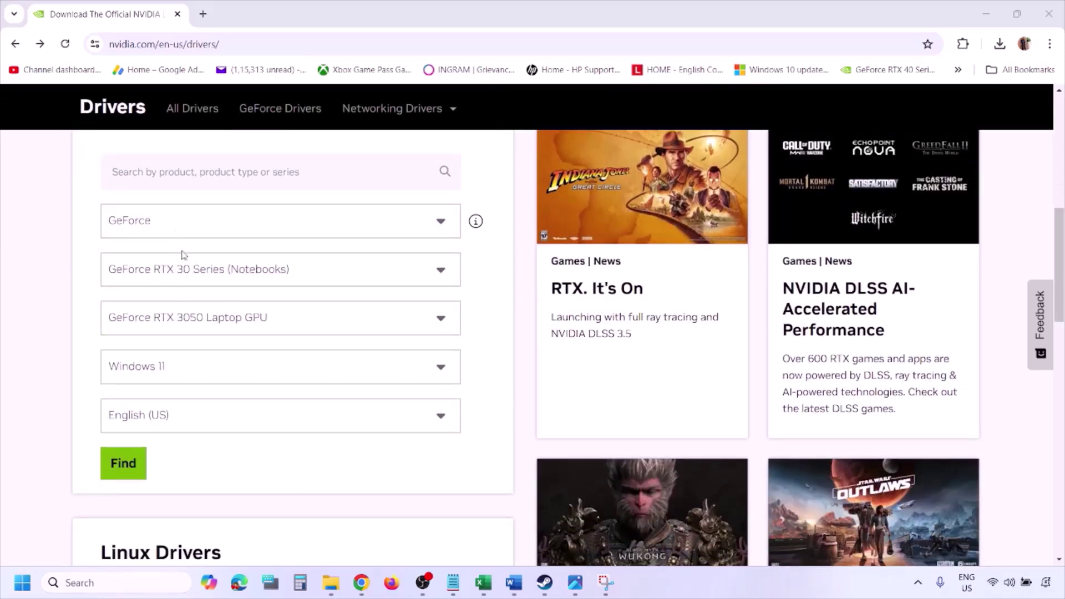
click(176, 370)
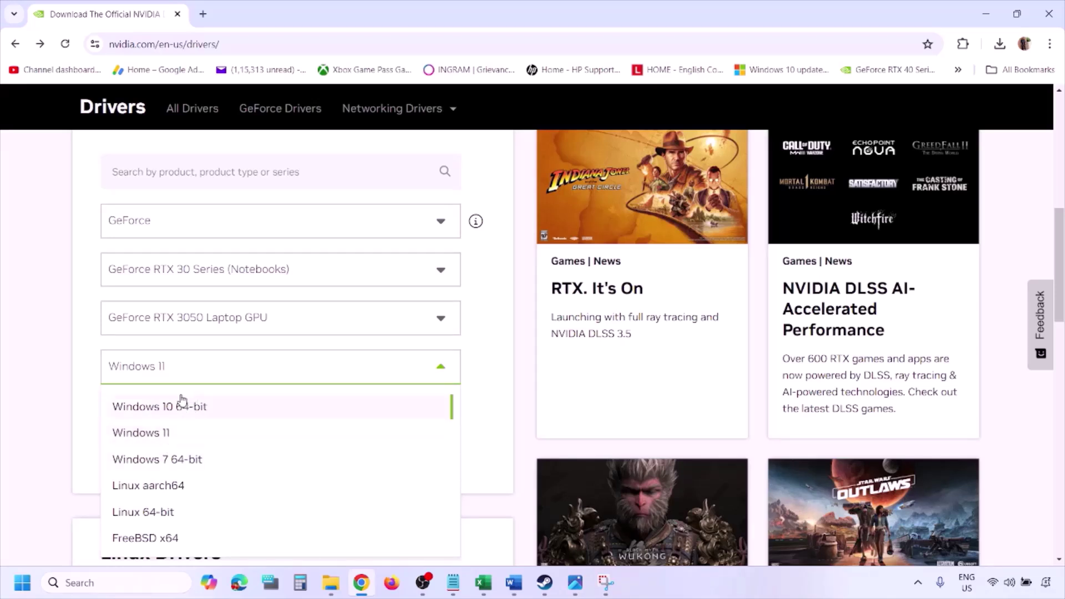
click(157, 435)
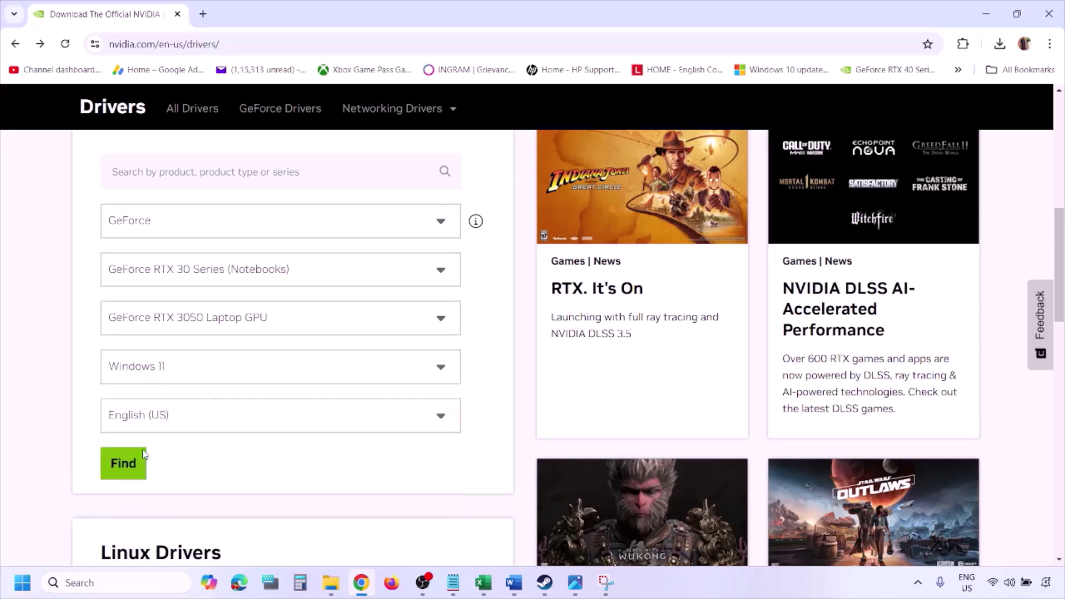
click(123, 463)
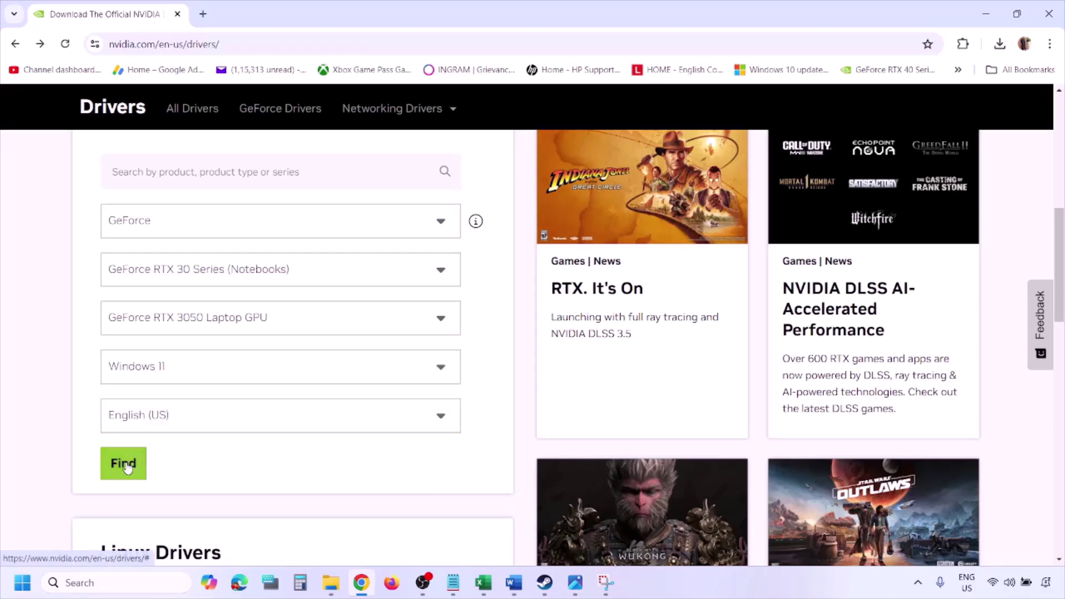
- Switch to Photos and go through images 1.png to 5.png on downloading the NVIDIA driver and performing a clean installation
click(575, 582)
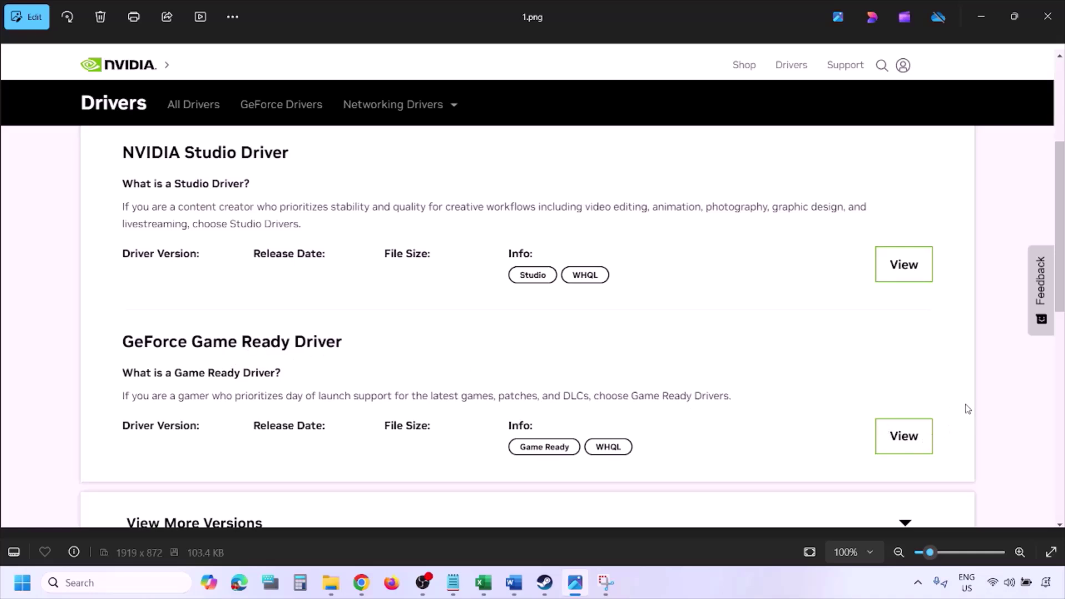
key(Right)
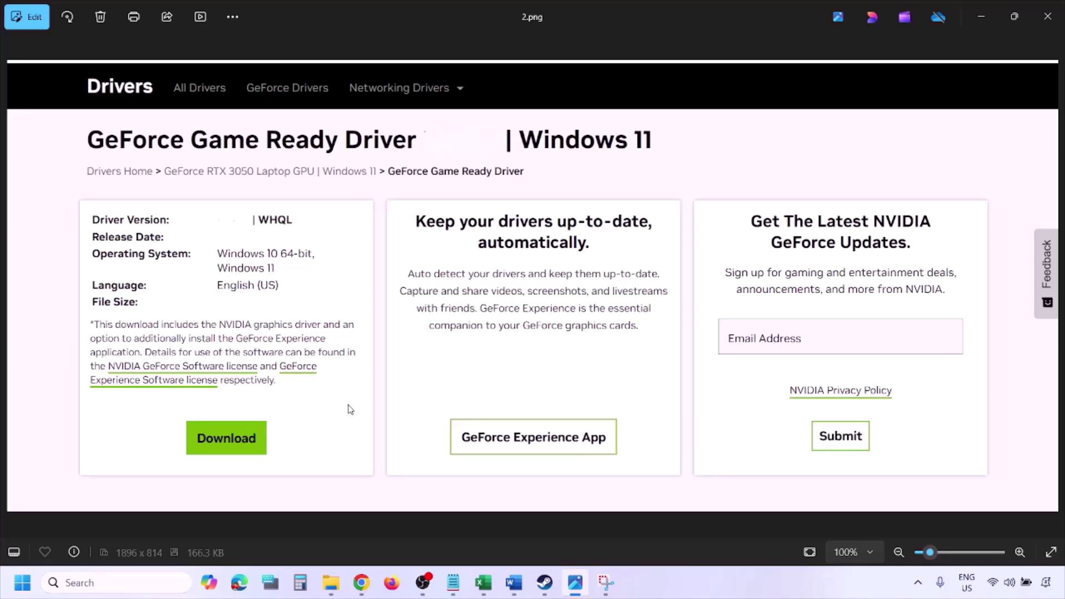
key(Right)
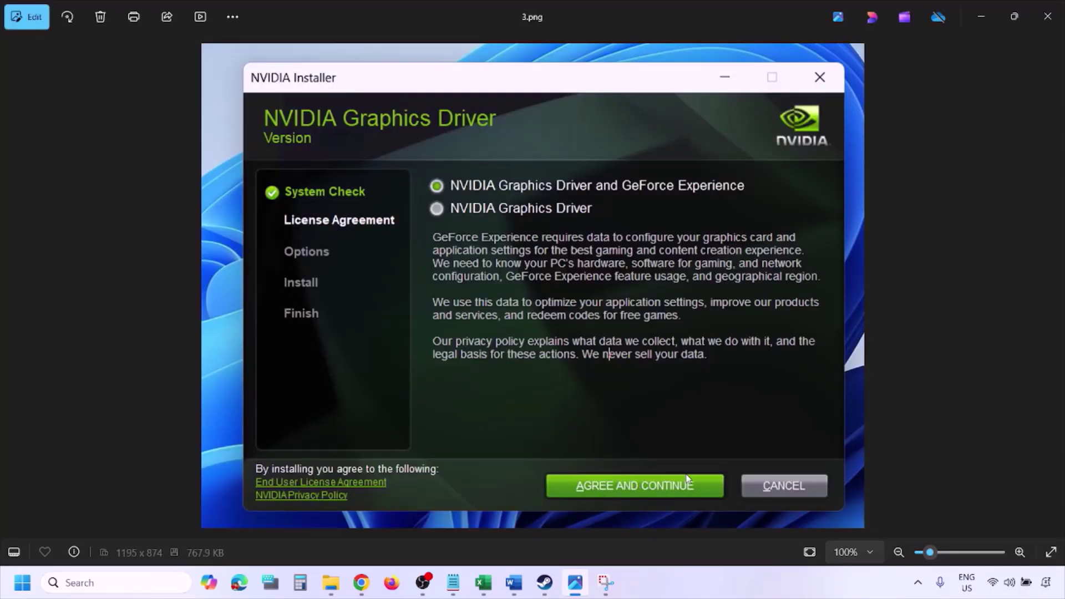
key(Right)
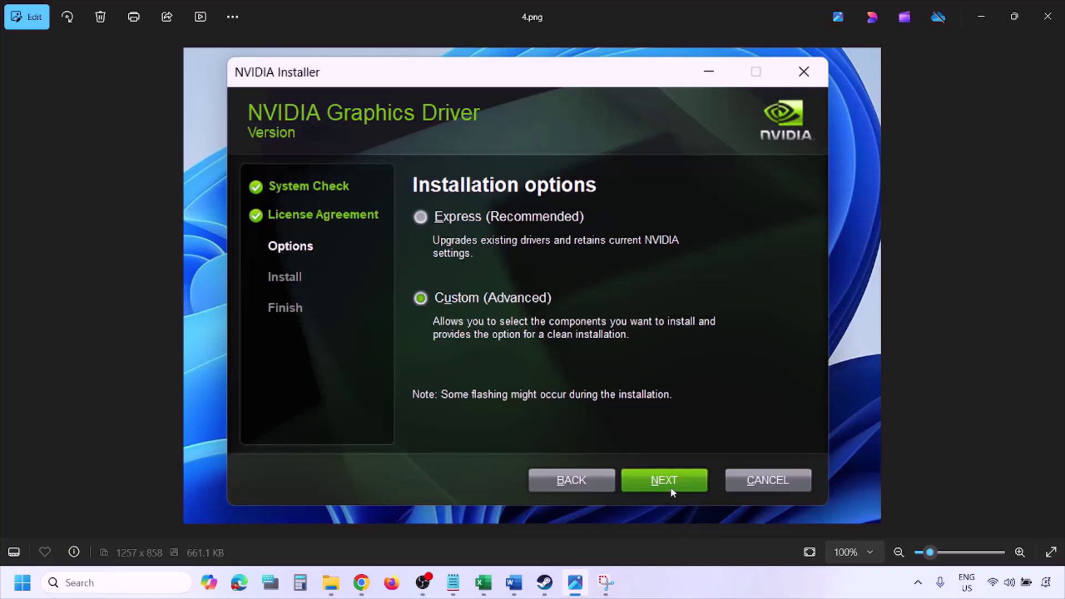
key(Right)
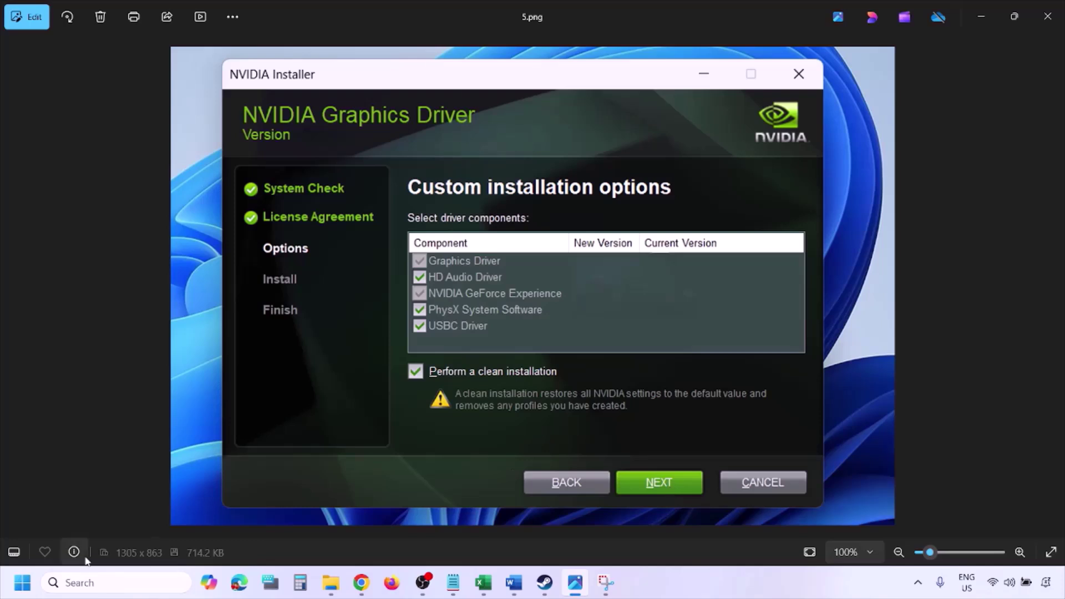
- Look up the Restart option in the Start menu's power choices, dismiss it without restarting, and move past Step 5 in Word
click(22, 582)
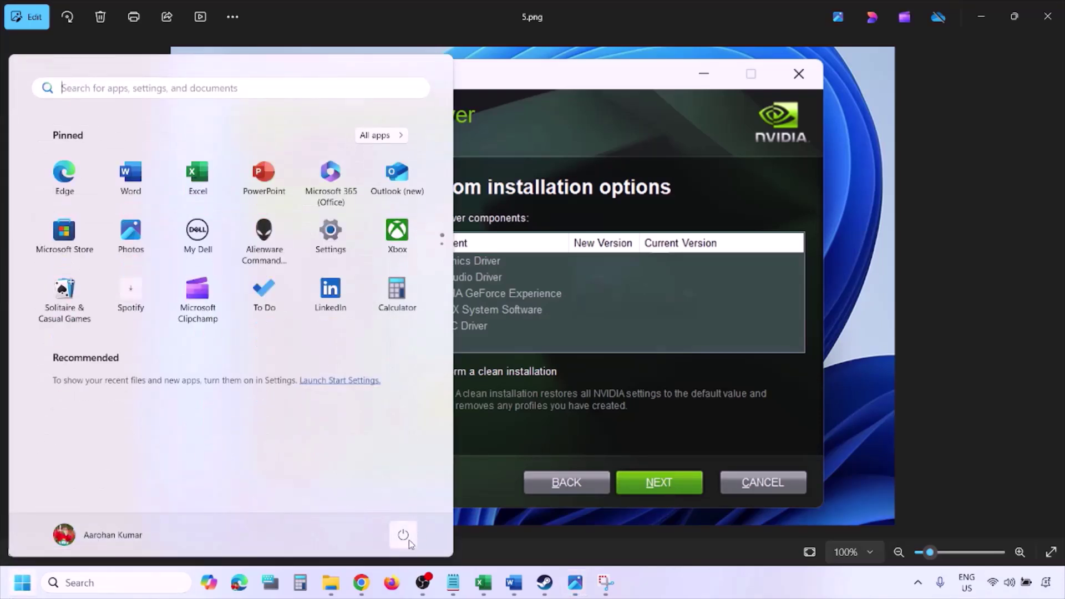
click(403, 534)
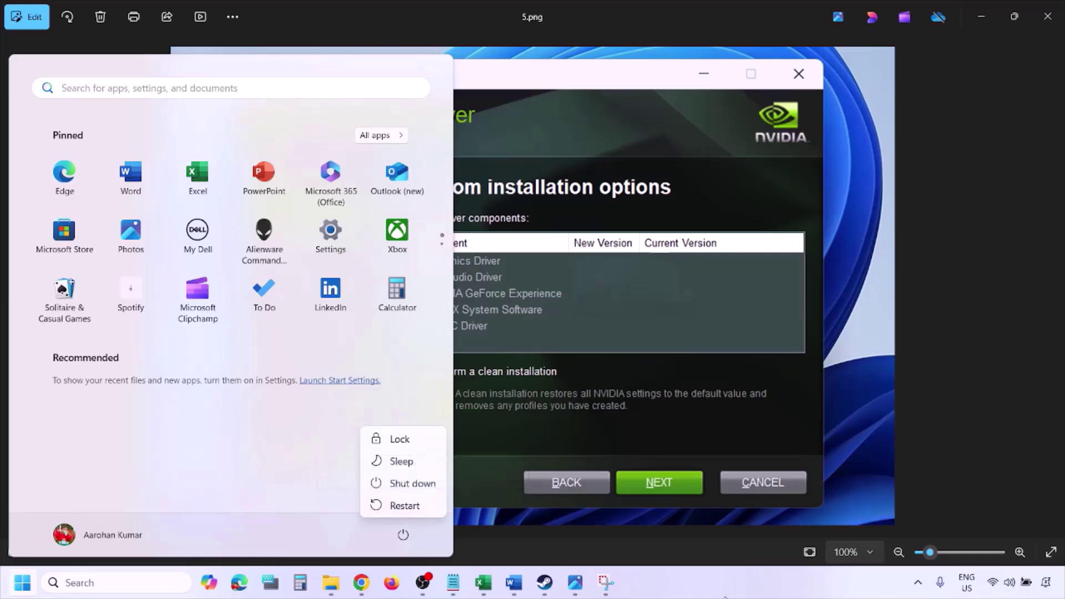
key(Escape)
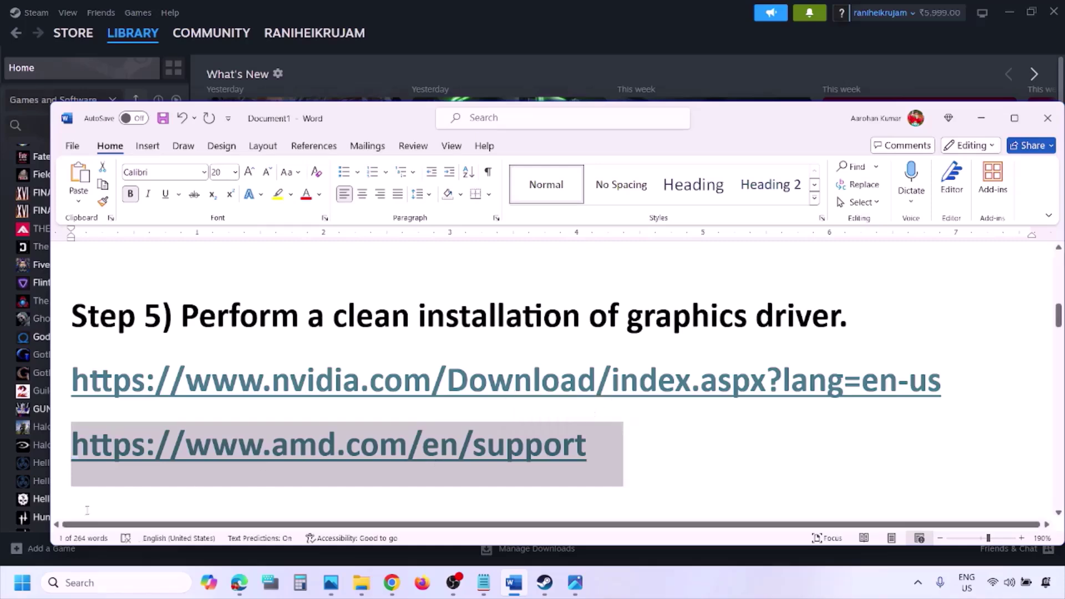
click(22, 582)
click(403, 536)
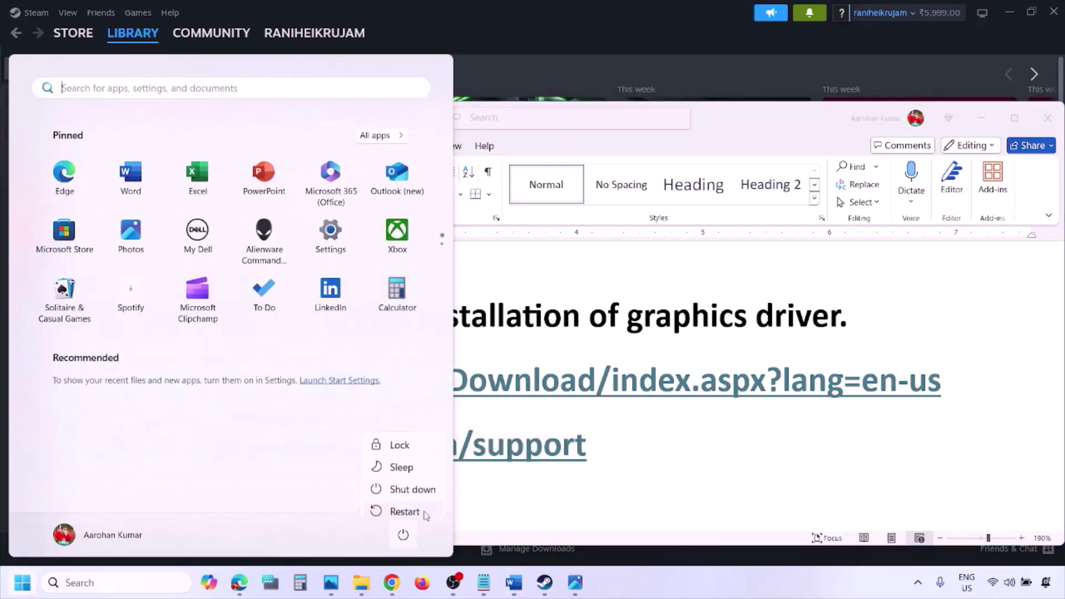
click(672, 587)
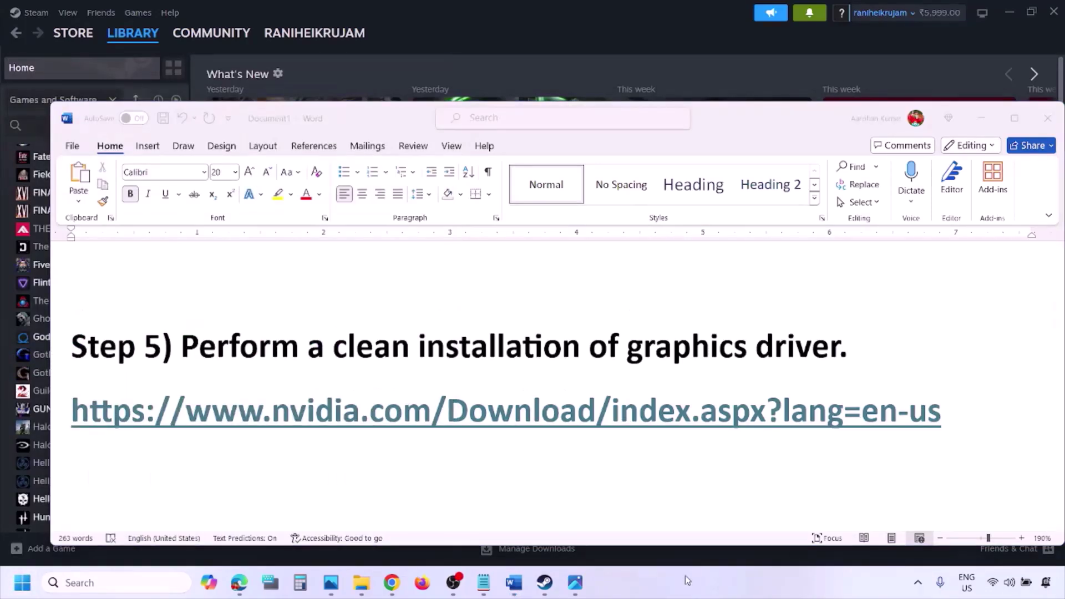
scroll(499, 381, down, 5)
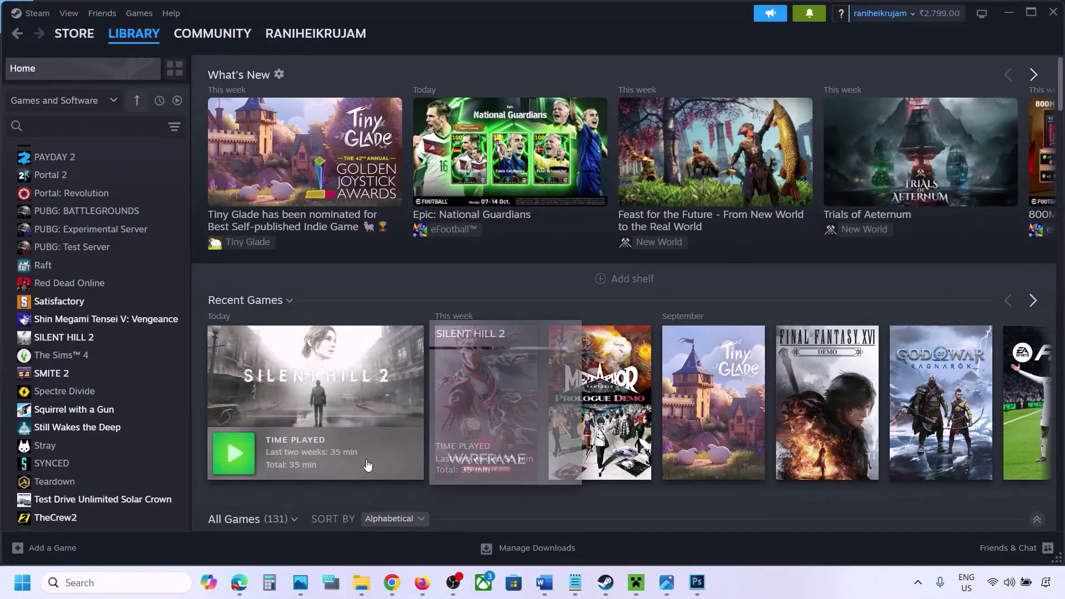
- Search Windows for "graphics" and open Graphics settings
click(85, 580)
text(g)
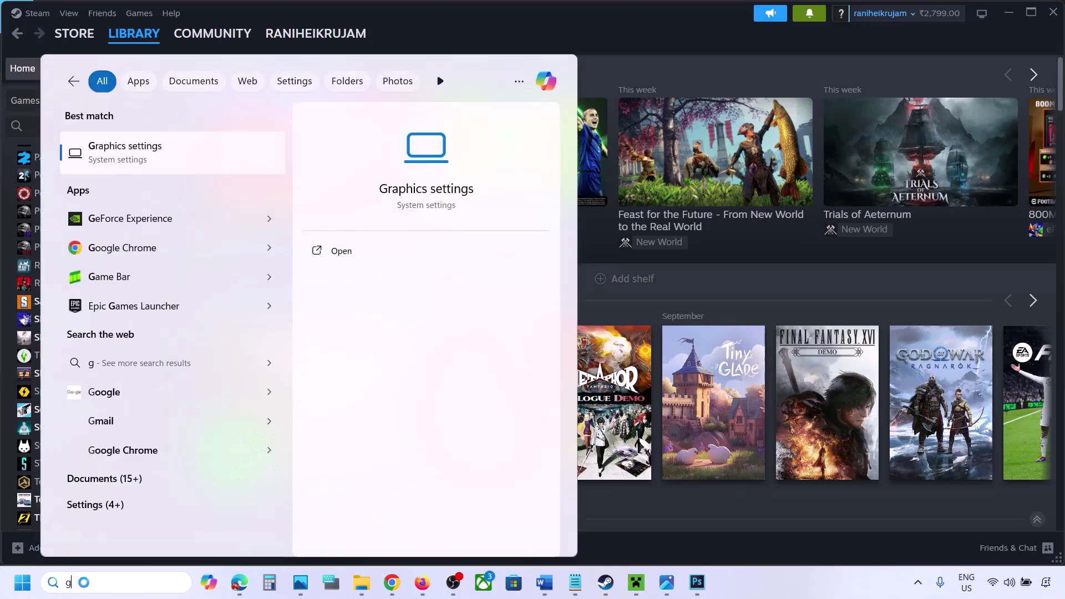
text(raphics)
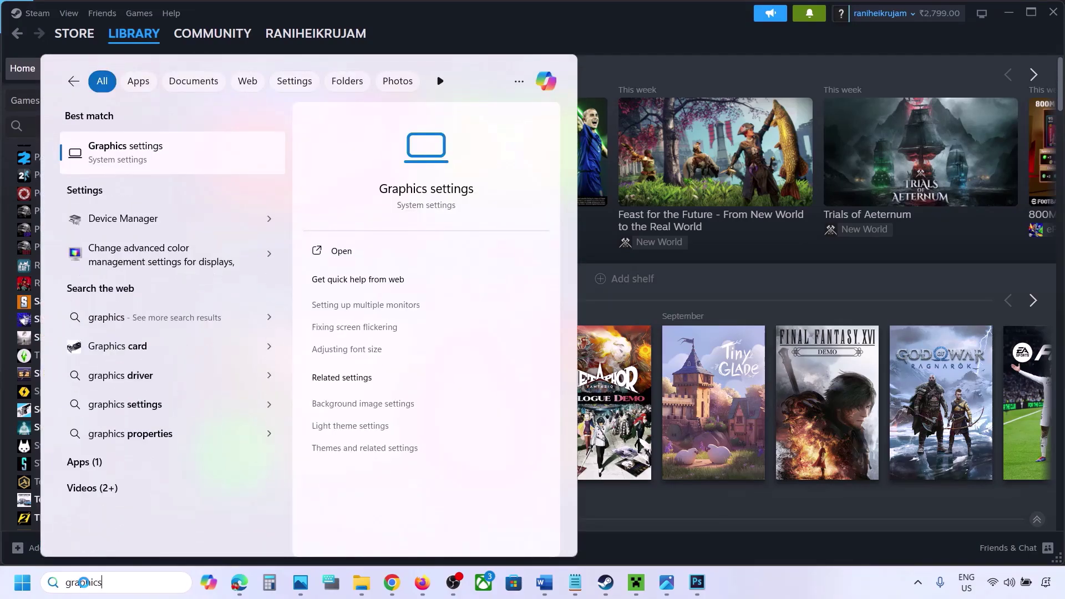
click(131, 158)
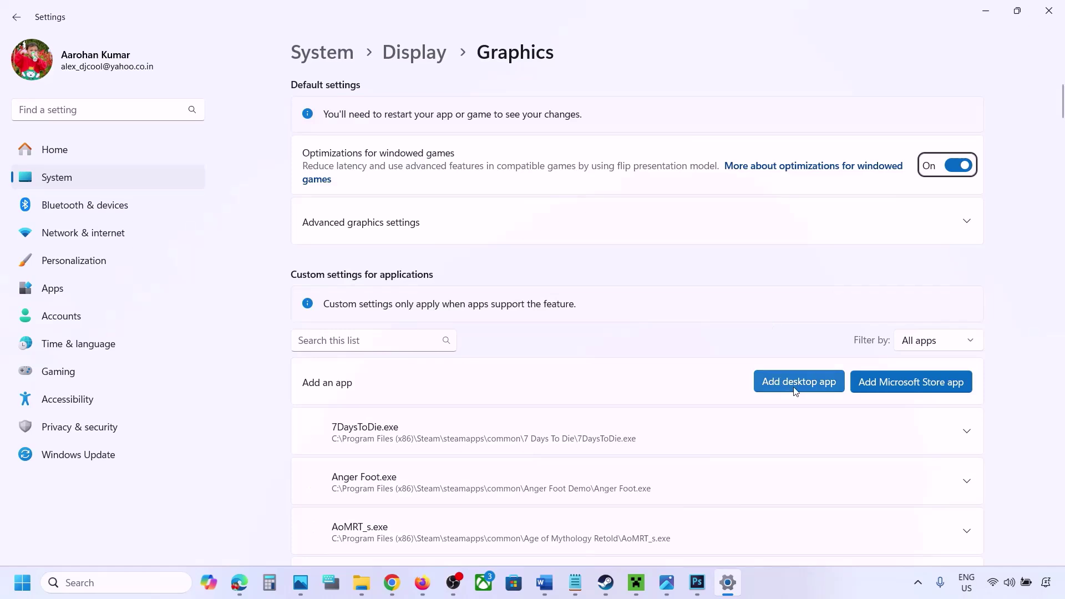
- Start adding a desktop app to the custom graphics settings, browse to Steam's common folder, and cancel
click(804, 383)
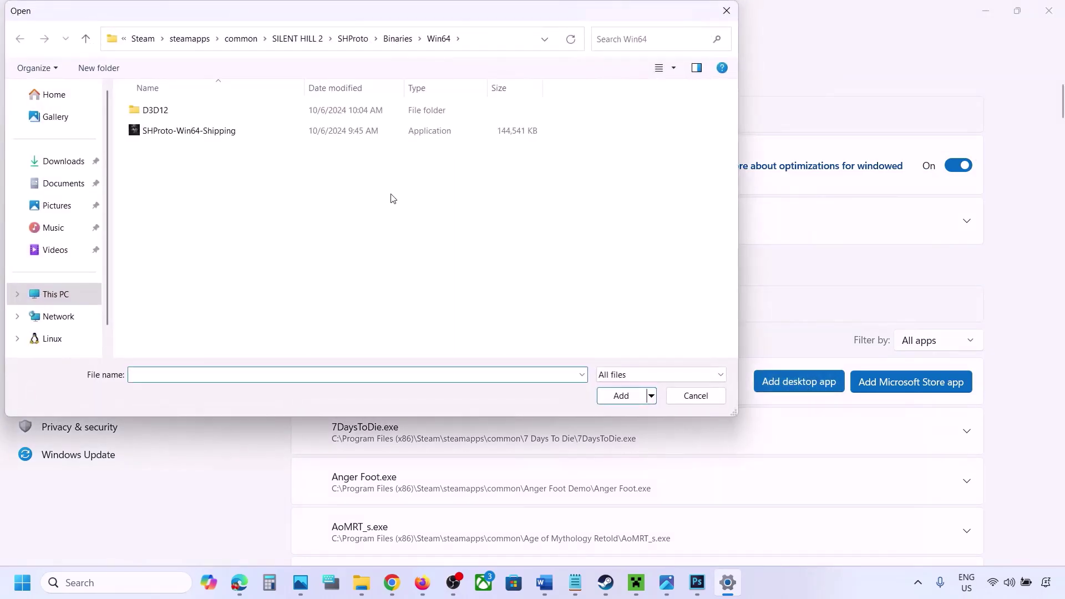
click(253, 40)
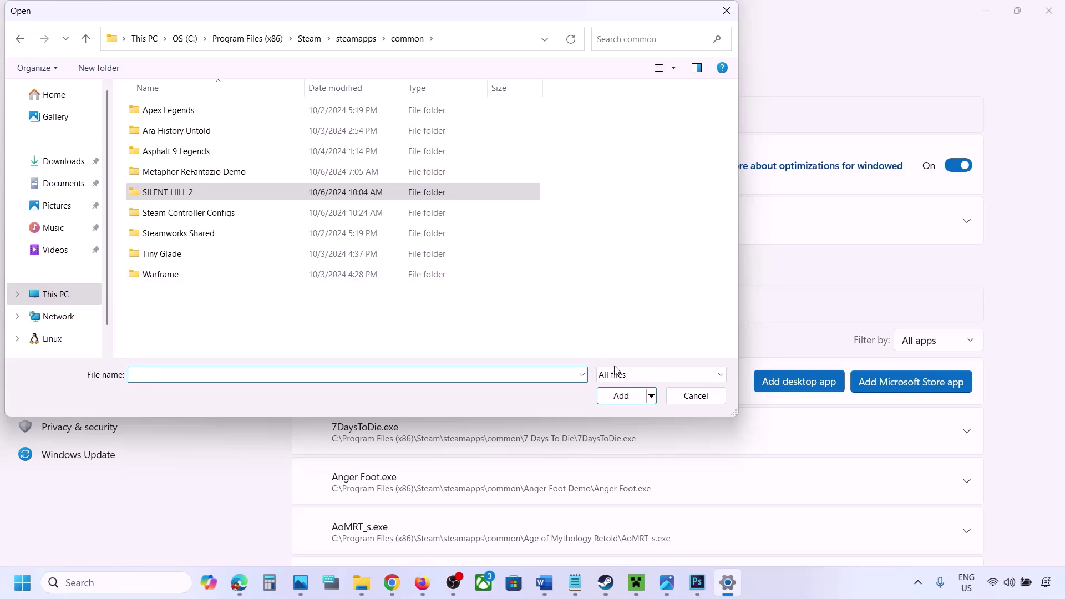
click(687, 396)
- Expand ChainedTogether-Win64-Shipping.exe in the custom app list and choose High Performance (NVIDIA GeForce RTX 3050 Laptop GPU) as its GPU preference
scroll(667, 432, down, 2)
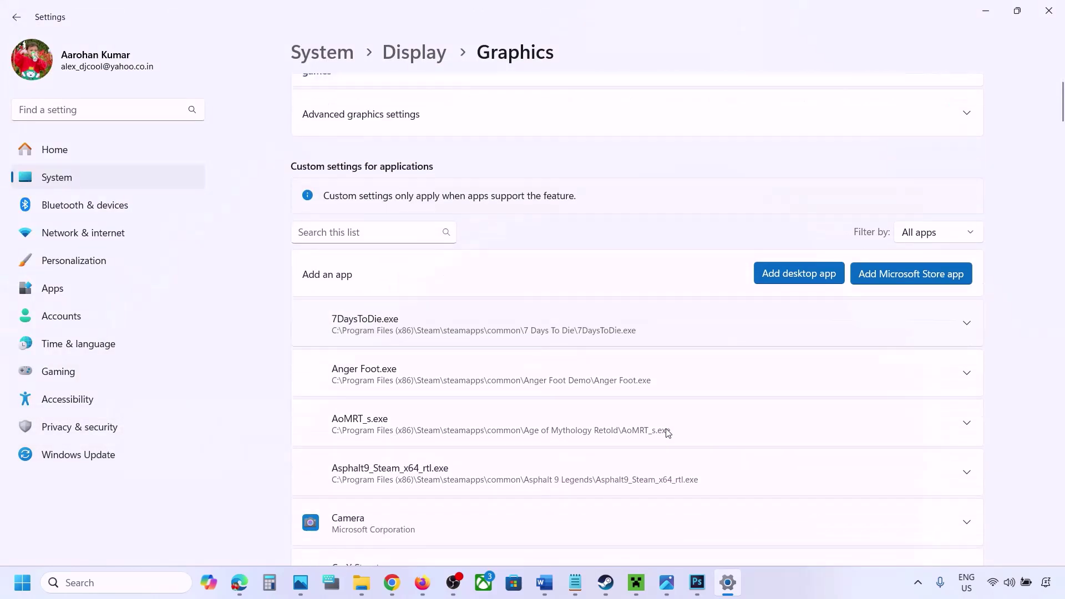
scroll(668, 433, down, 6)
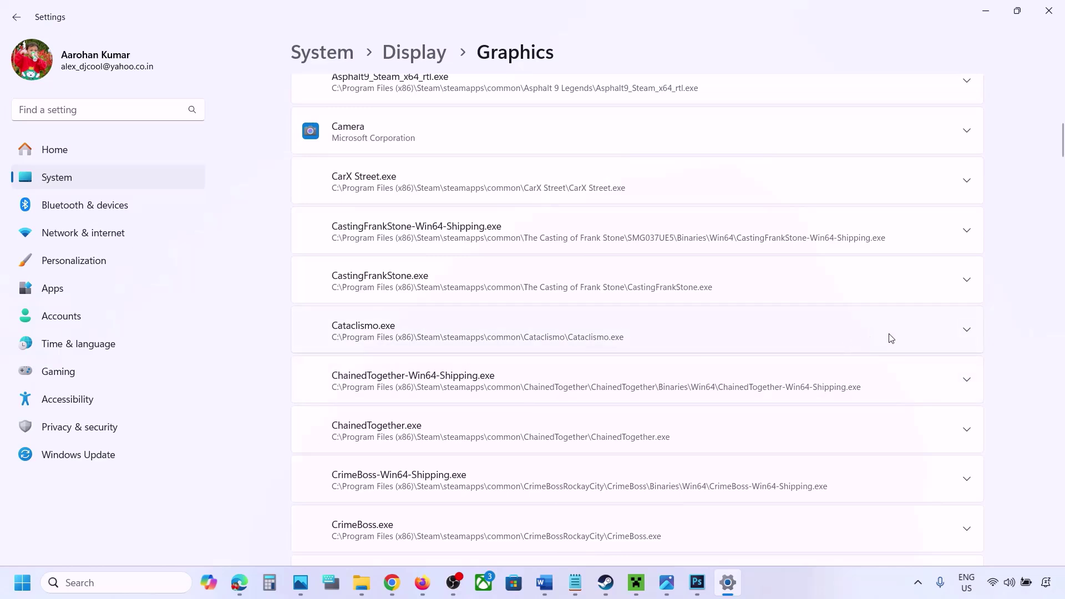
click(966, 382)
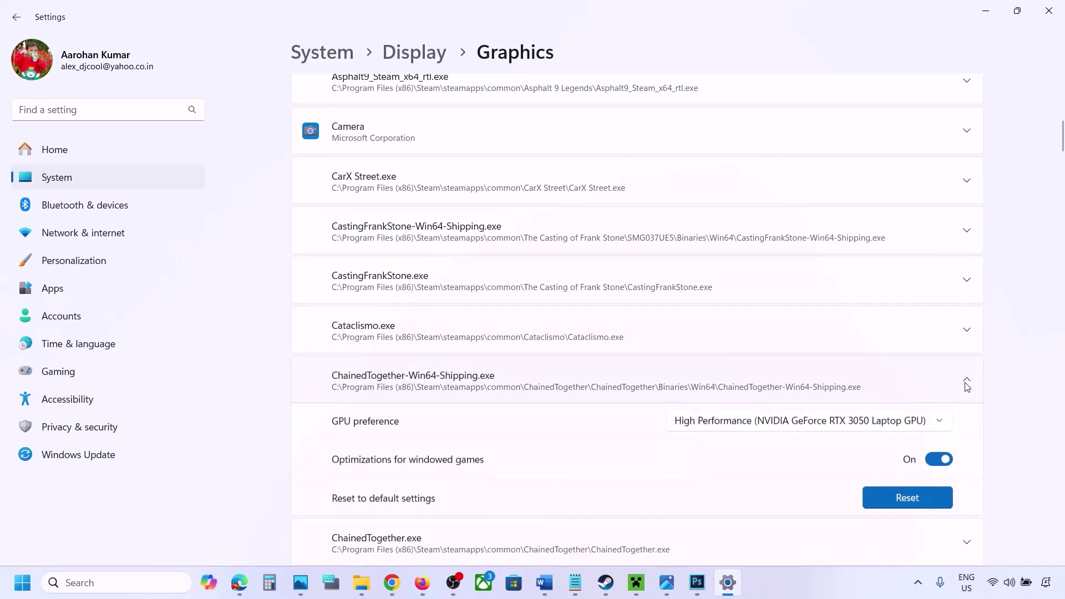
click(901, 423)
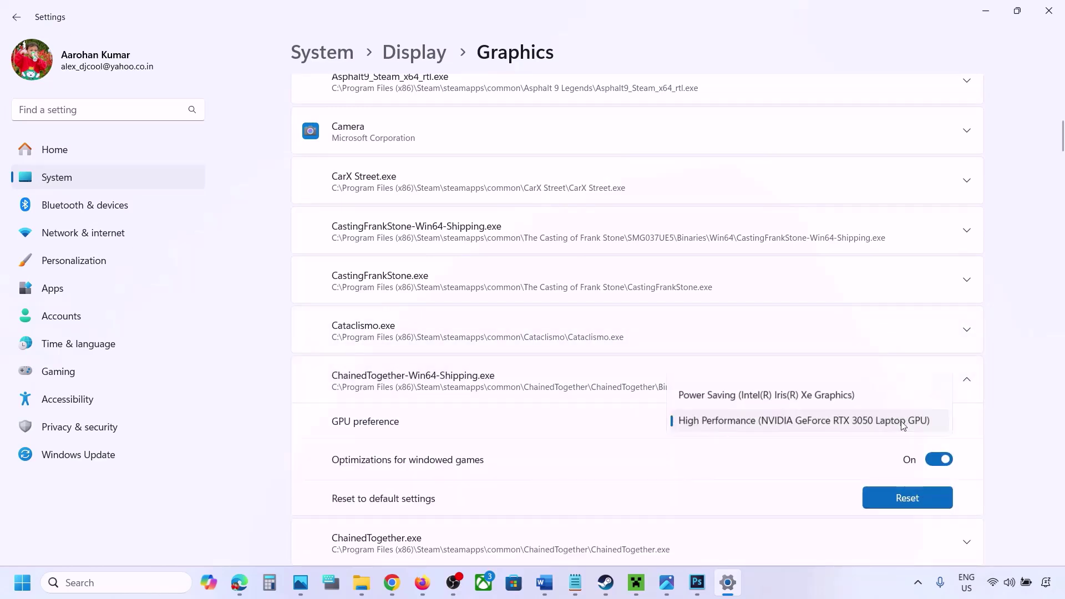
click(842, 423)
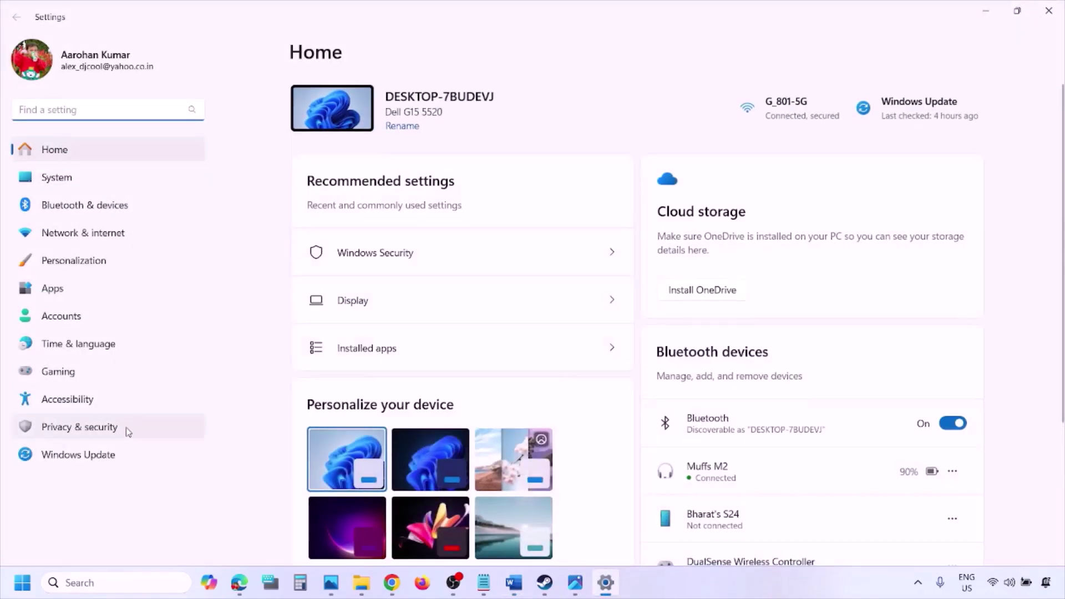
- Check for updates in Windows Update and bring up the Restart option among the Start menu's power choices
click(99, 455)
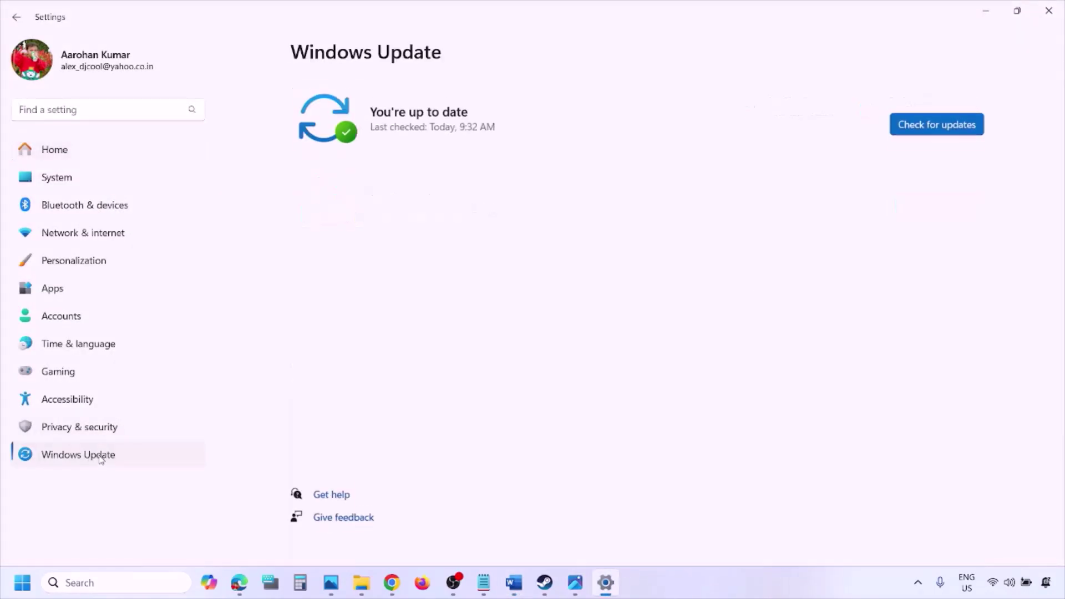
click(932, 116)
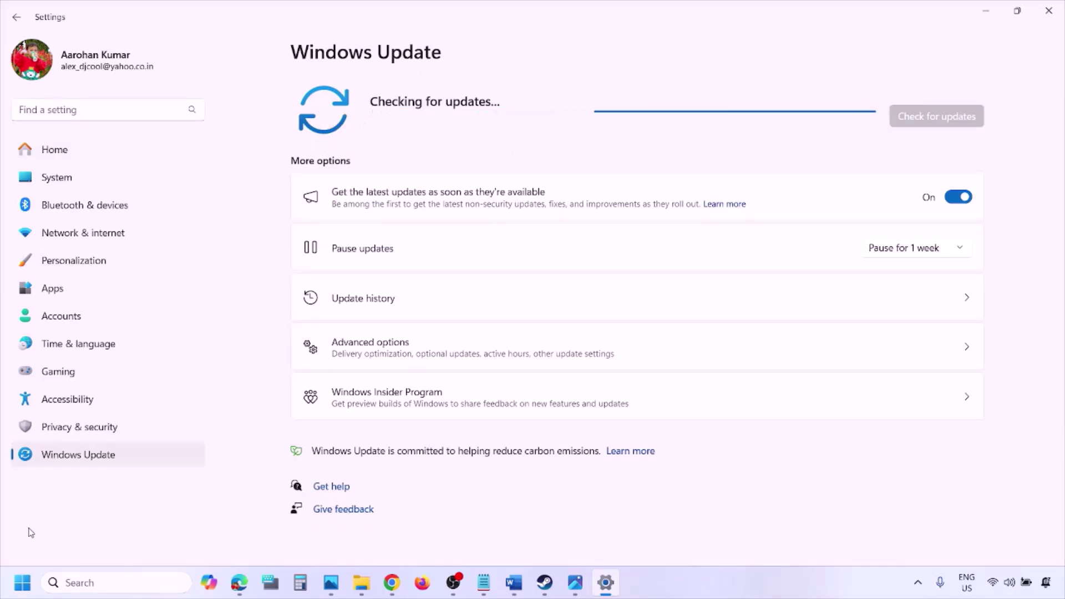
click(22, 582)
click(410, 536)
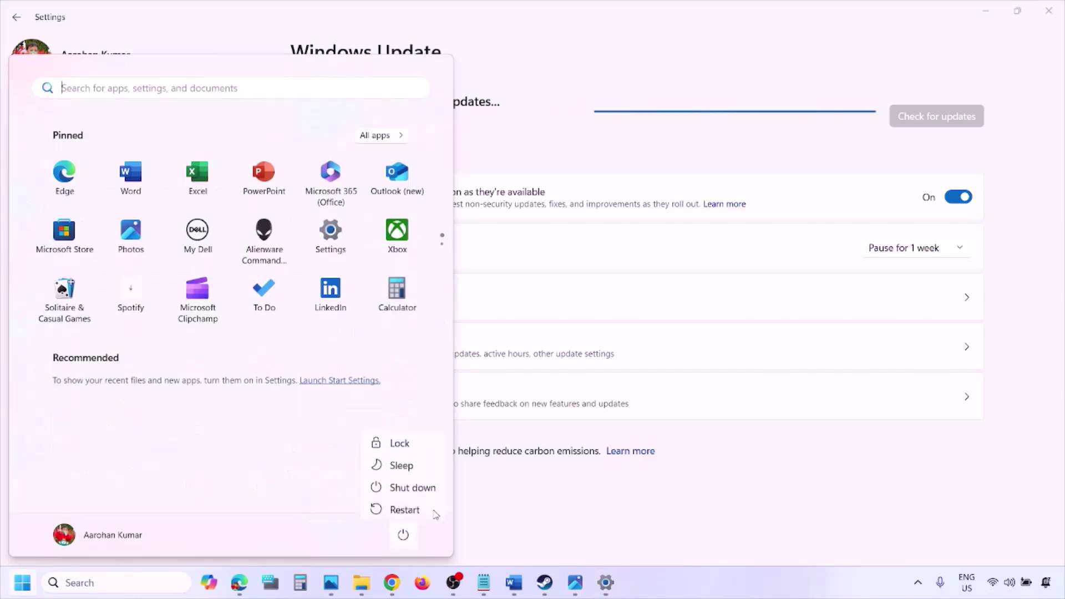
- Switch to Word and copy the Visual C++ download link from Step 8
click(514, 585)
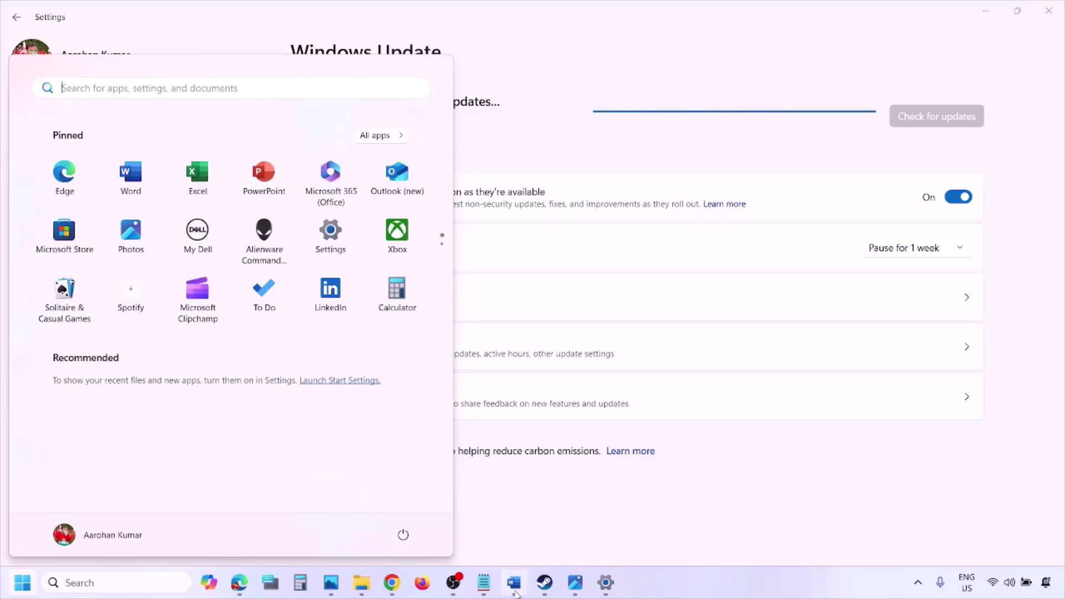
scroll(466, 434, down, 3)
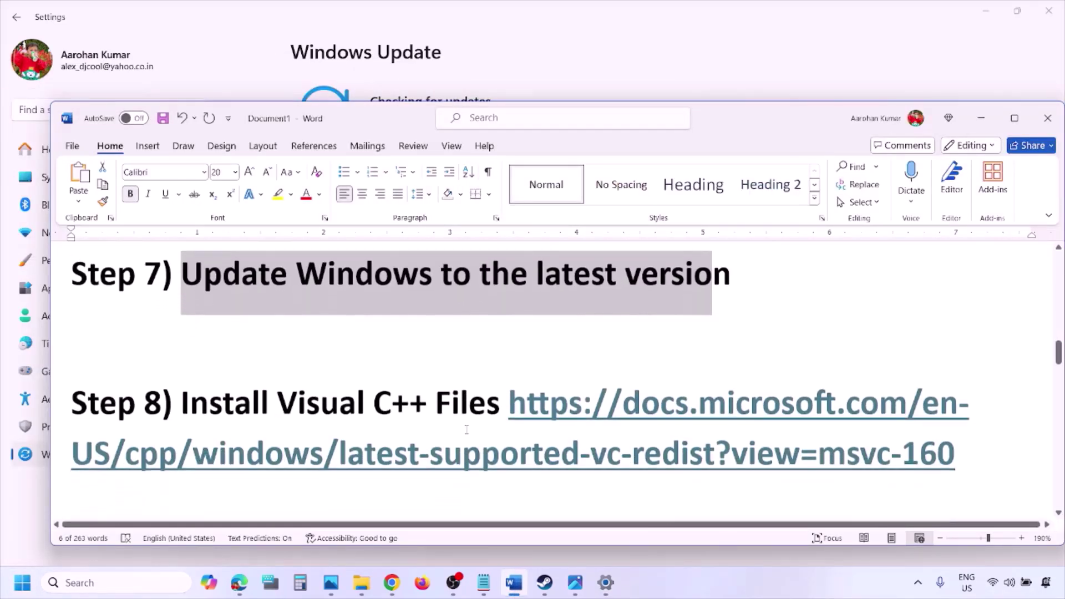
drag(969, 461, 749, 438)
key(ctrl+c)
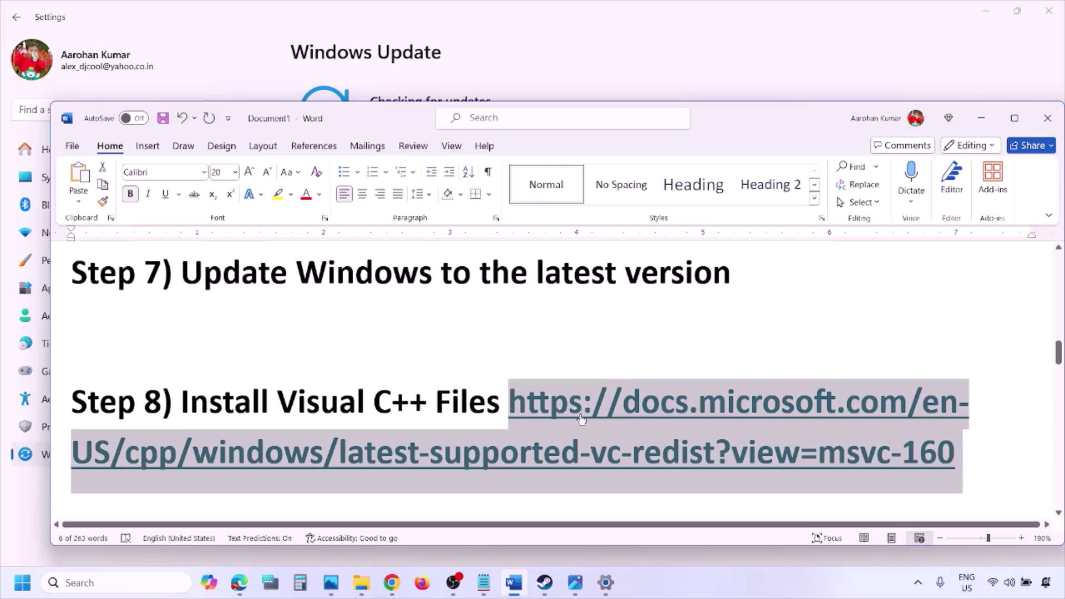
- Open a new Chrome window and load the copied Visual C++ Redistributable link
right_click(391, 582)
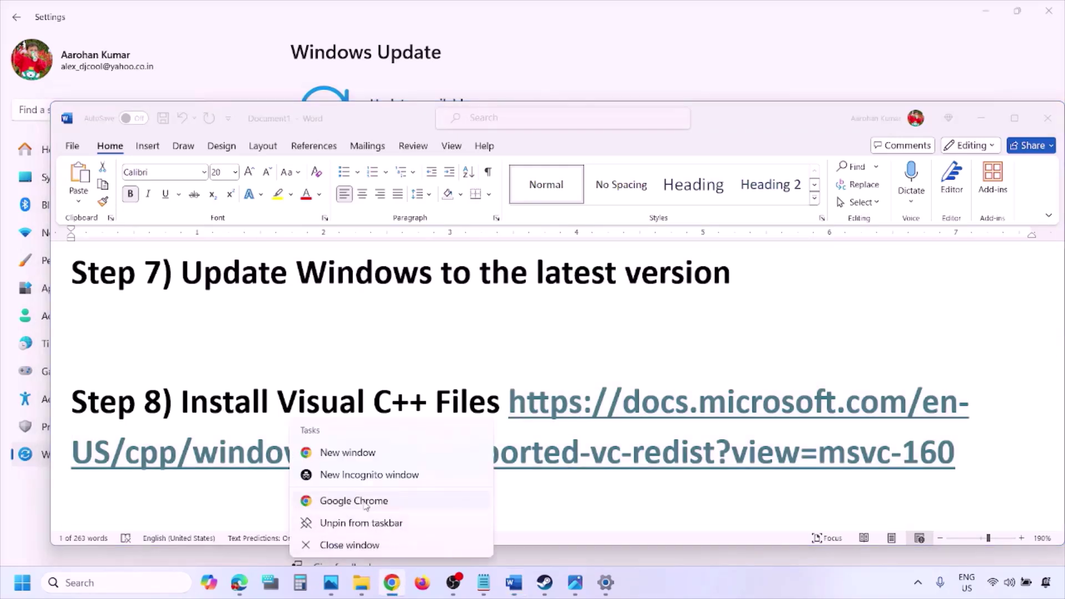
click(347, 452)
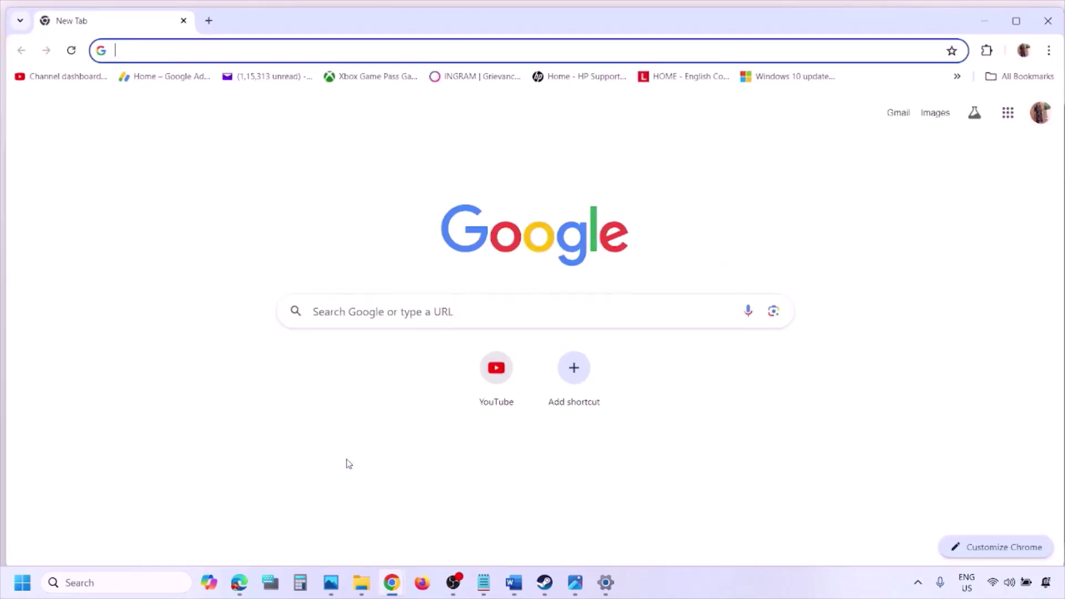
key(ctrl+v)
key(Return)
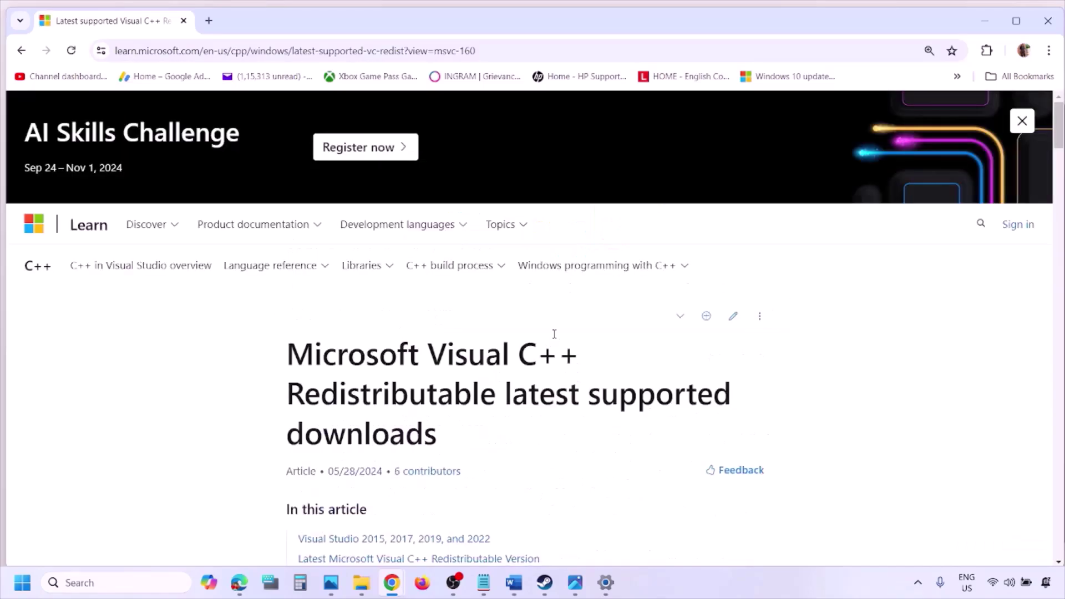
- Highlight part of the Visual Studio 2015, 2017, 2019, and 2022 heading and find the table of redistributable download links
scroll(464, 326, down, 4)
scroll(463, 327, down, 6)
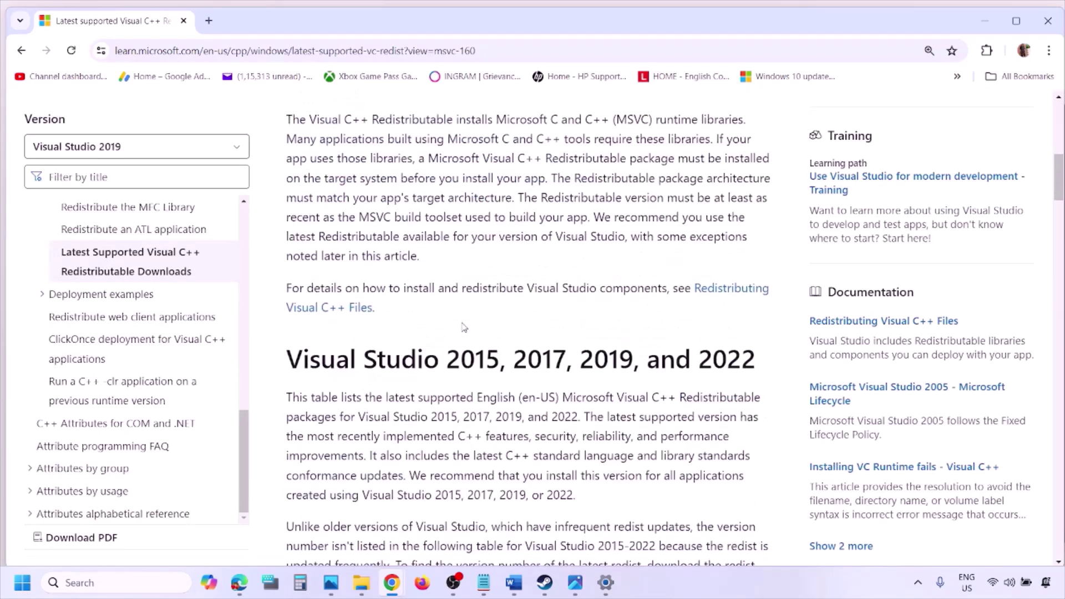
drag(343, 301, 717, 298)
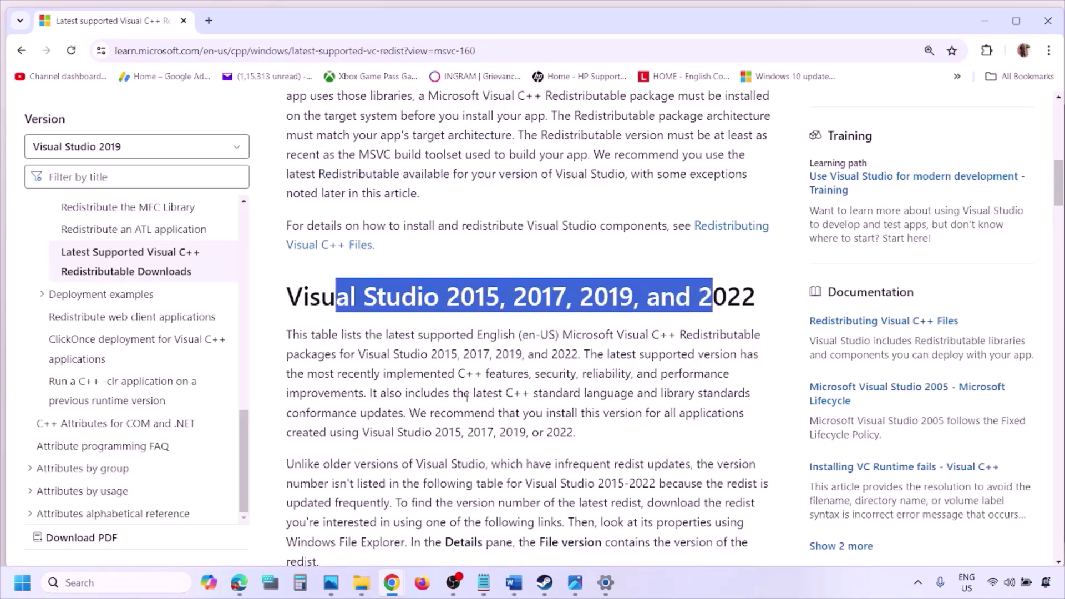
scroll(468, 398, down, 5)
scroll(467, 398, down, 4)
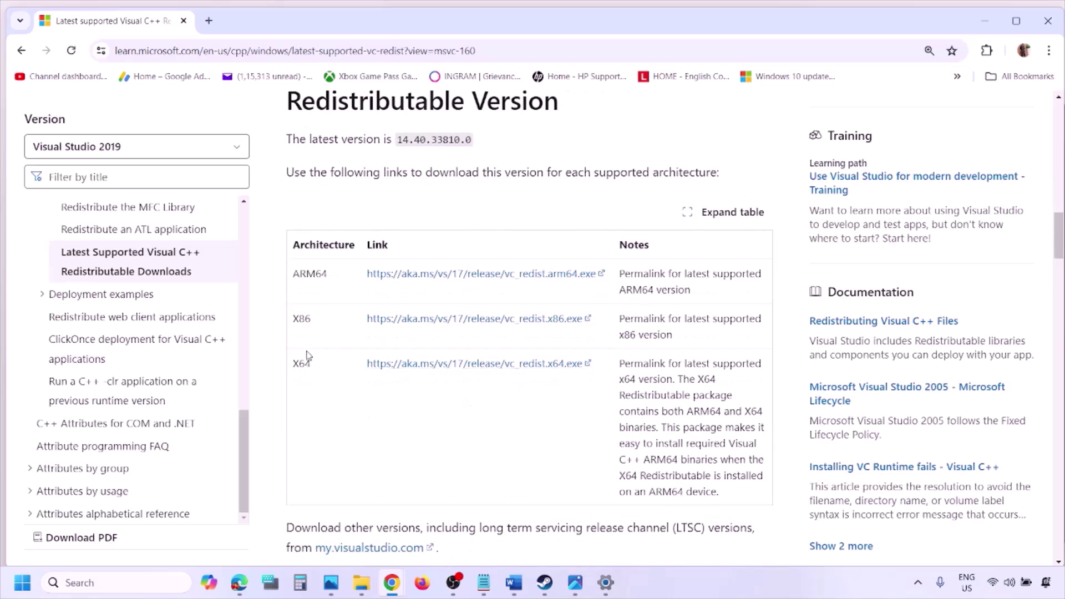
- Highlight the X86 and X64 architectures in the table and download vc_redist.x86.exe
double_click(300, 320)
double_click(301, 364)
double_click(296, 317)
drag(296, 318, 523, 324)
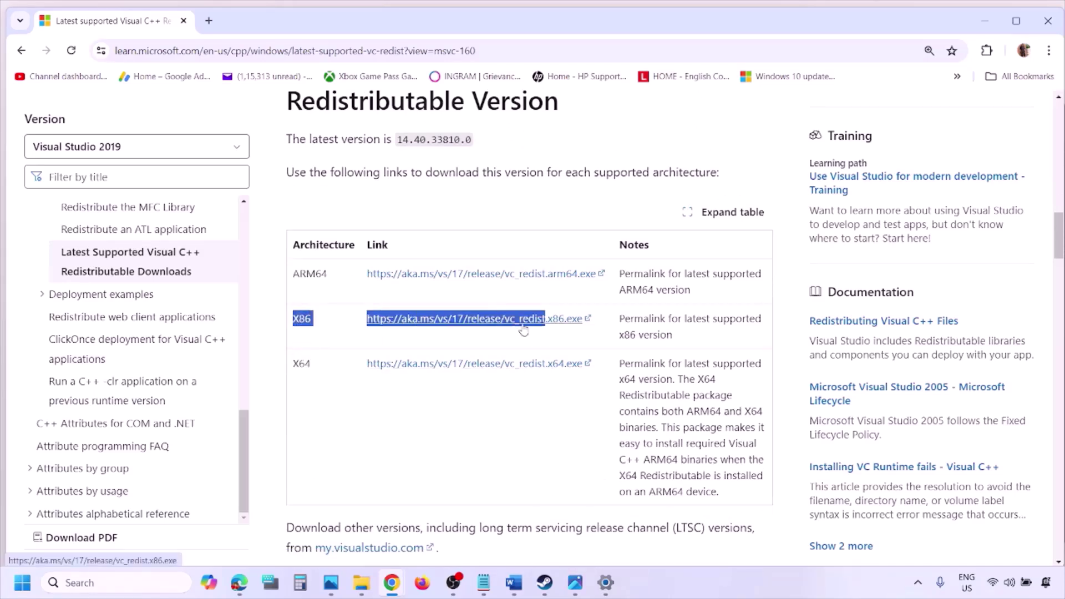
click(522, 328)
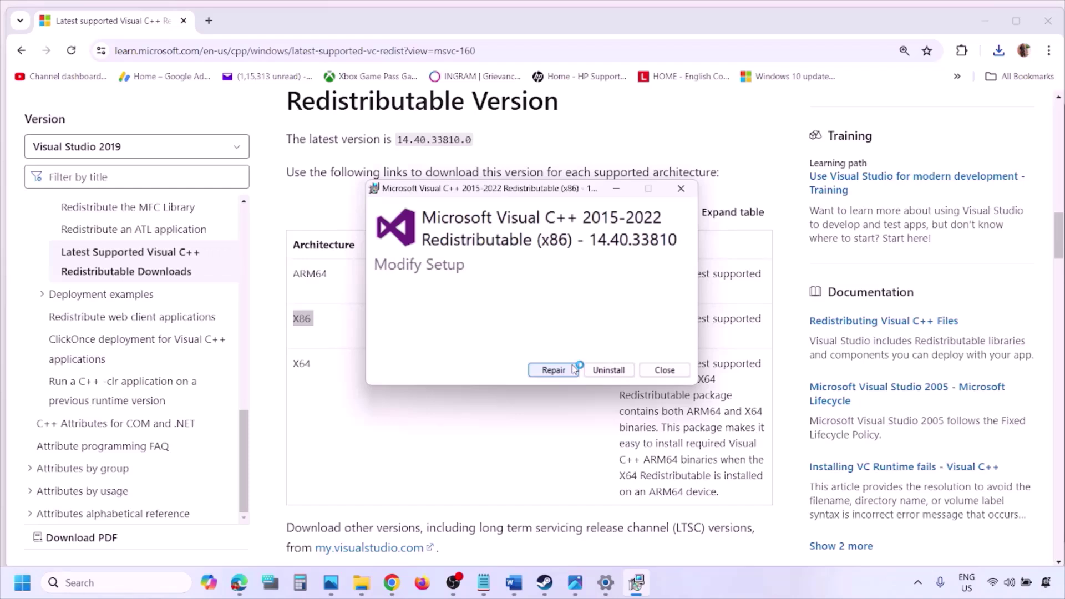
- Start repairing the Visual C++ 2015-2022 Redistributable (x86) and download vc_redist.x64.exe from the X64 row
click(570, 370)
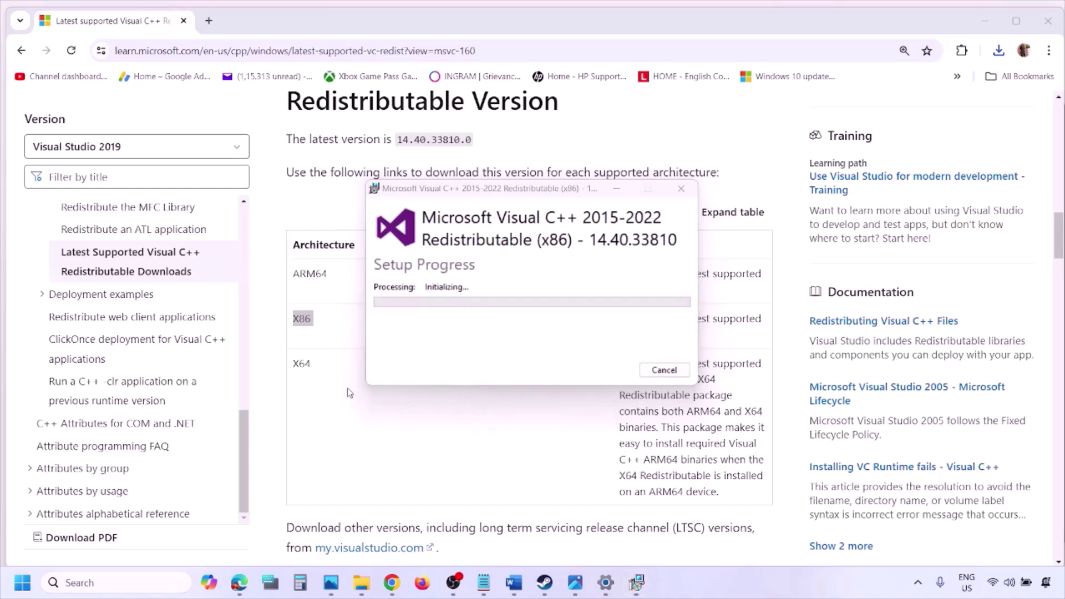
double_click(301, 364)
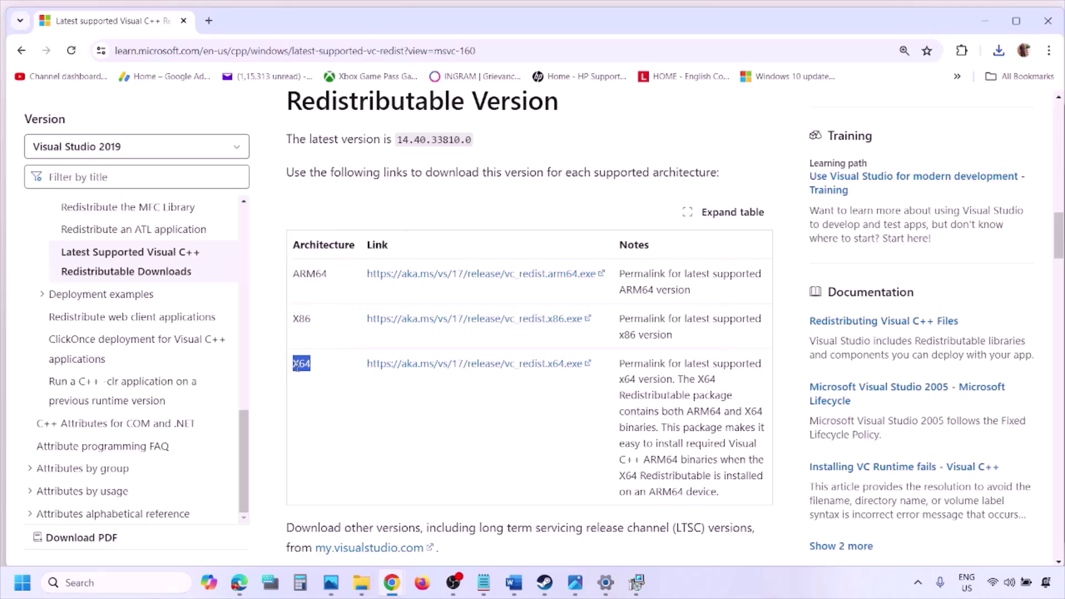
click(482, 365)
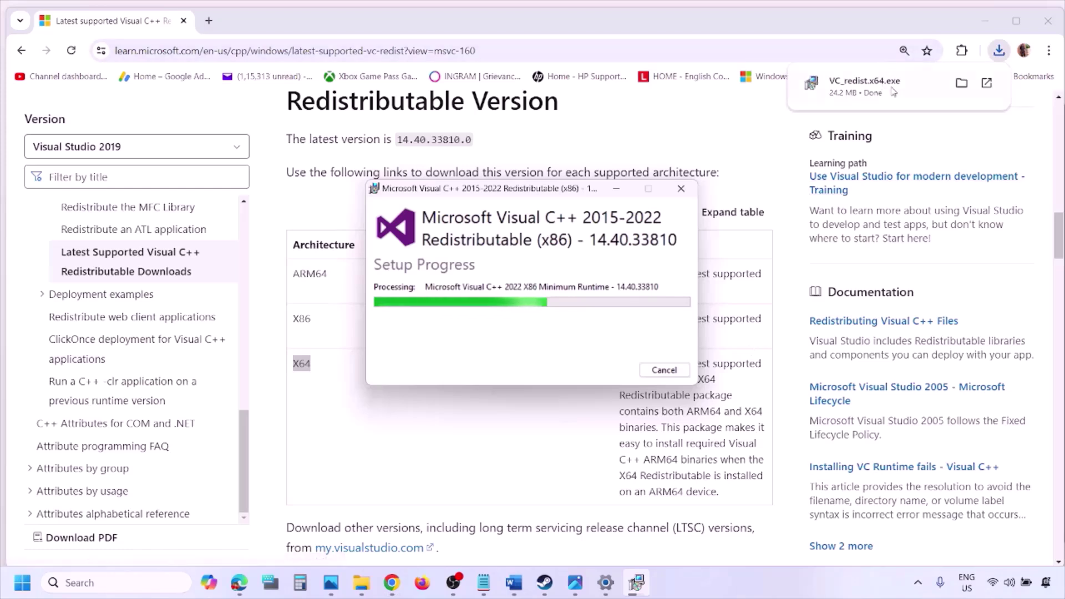
- Launch the downloaded VC_redist.x64.exe, start its repair, and move the overlapping setup windows apart
click(893, 92)
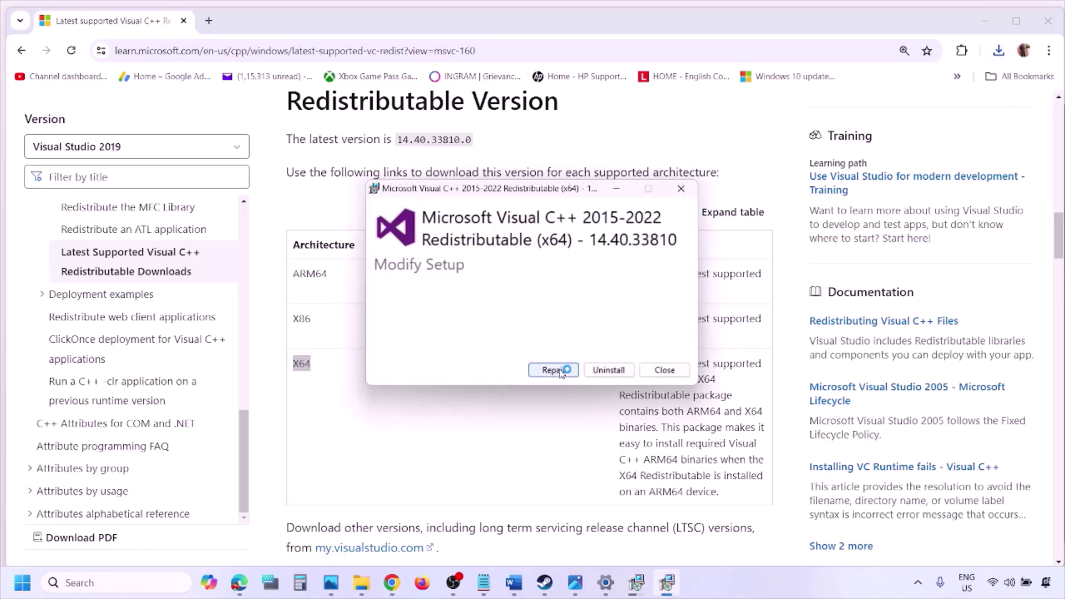
click(559, 370)
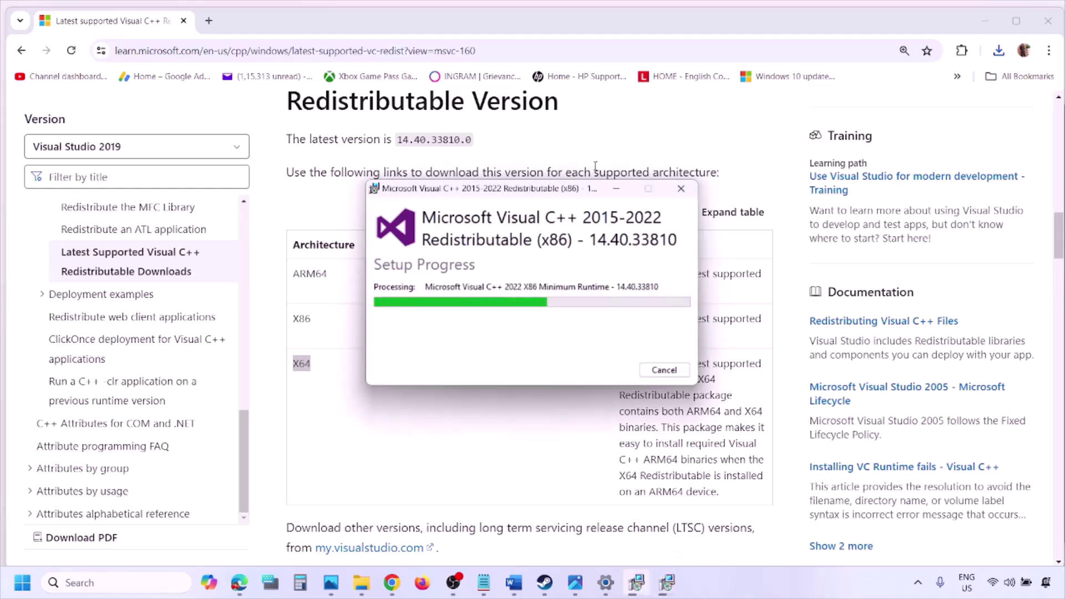
drag(585, 188, 337, 236)
drag(540, 194, 674, 252)
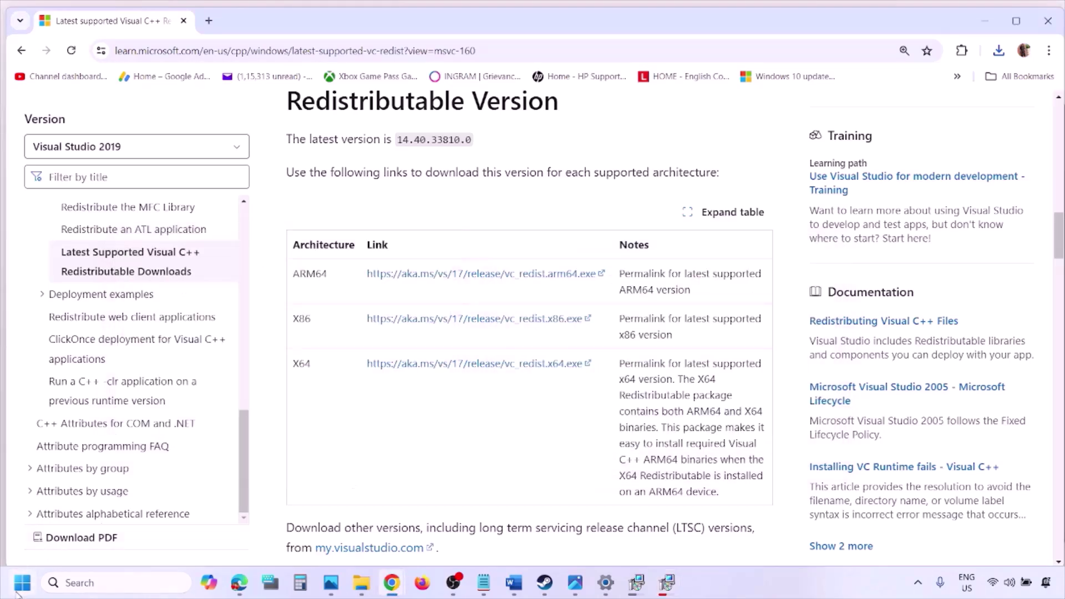
- Show the Restart option among the Windows power options, leaving without restarting
click(16, 592)
click(403, 535)
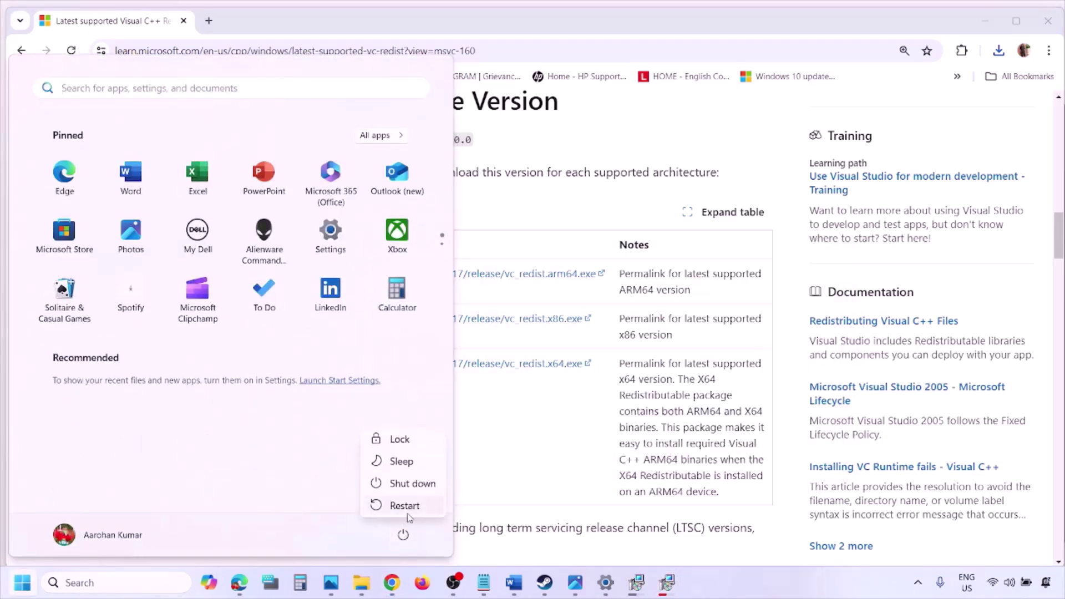
click(551, 470)
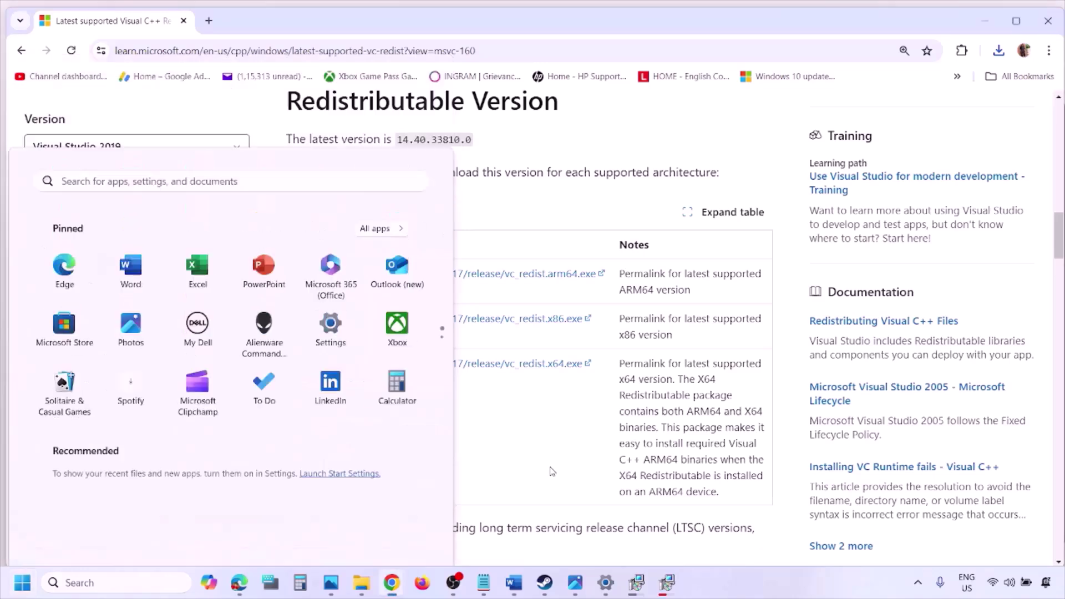
- Switch to Word, maximize the document, and highlight the Step 9 advice on unplugging external devices and additional USB adapters
click(514, 583)
scroll(456, 376, down, 3)
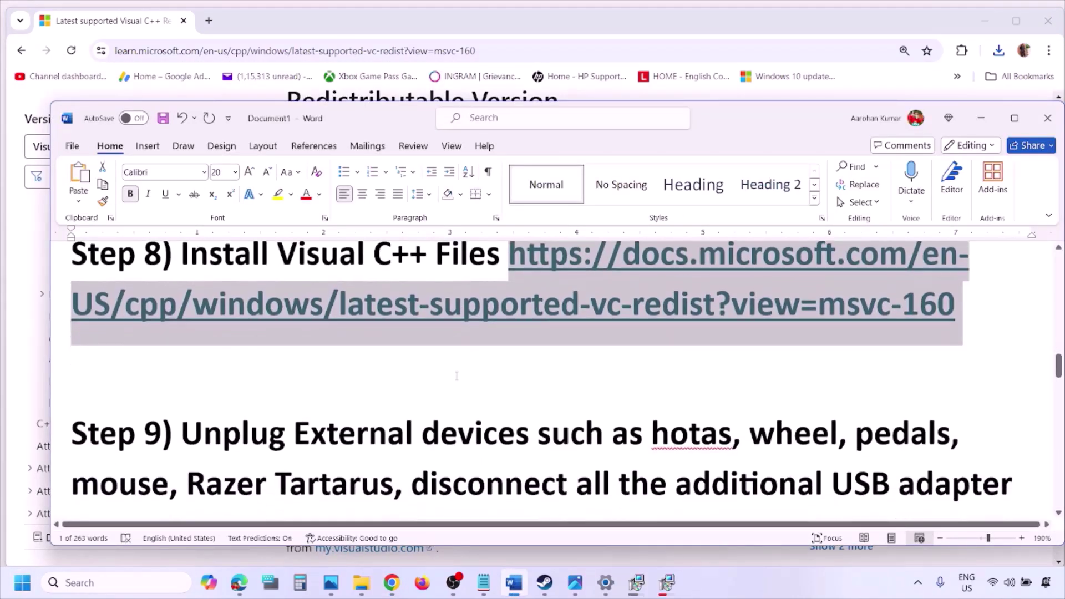
click(1017, 120)
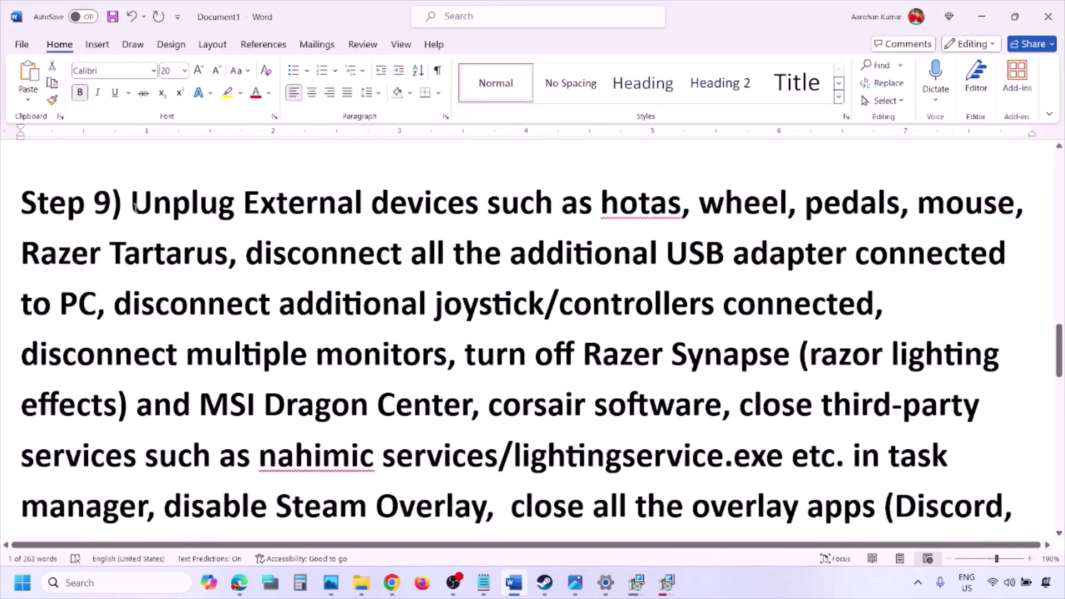
drag(134, 208, 848, 255)
click(788, 251)
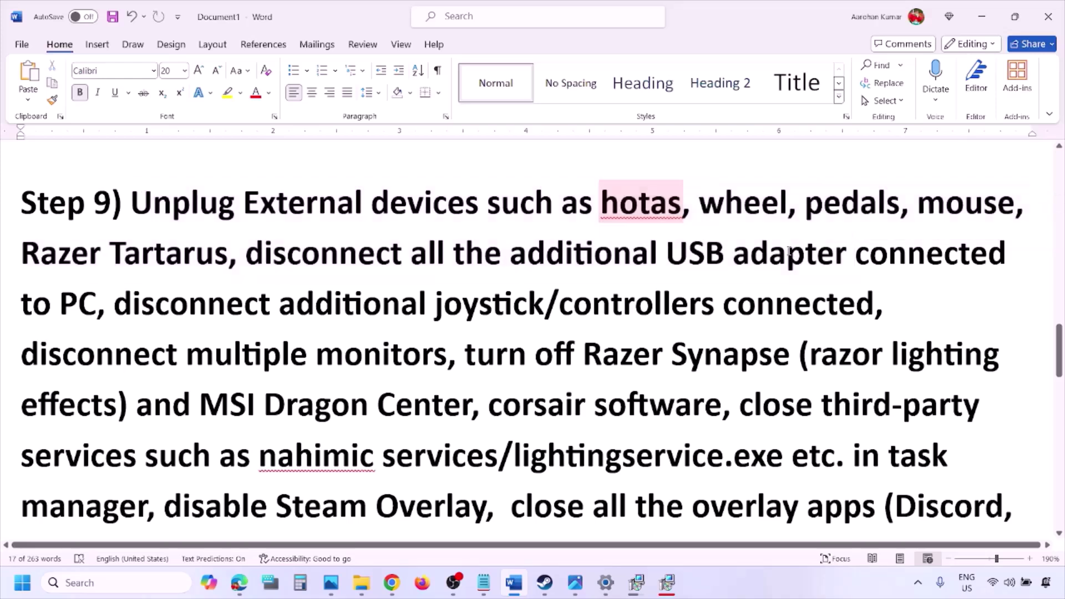
- Highlight the Step 9 phrases on disconnecting additional joystick/controllers and multiple monitors
drag(116, 304, 873, 308)
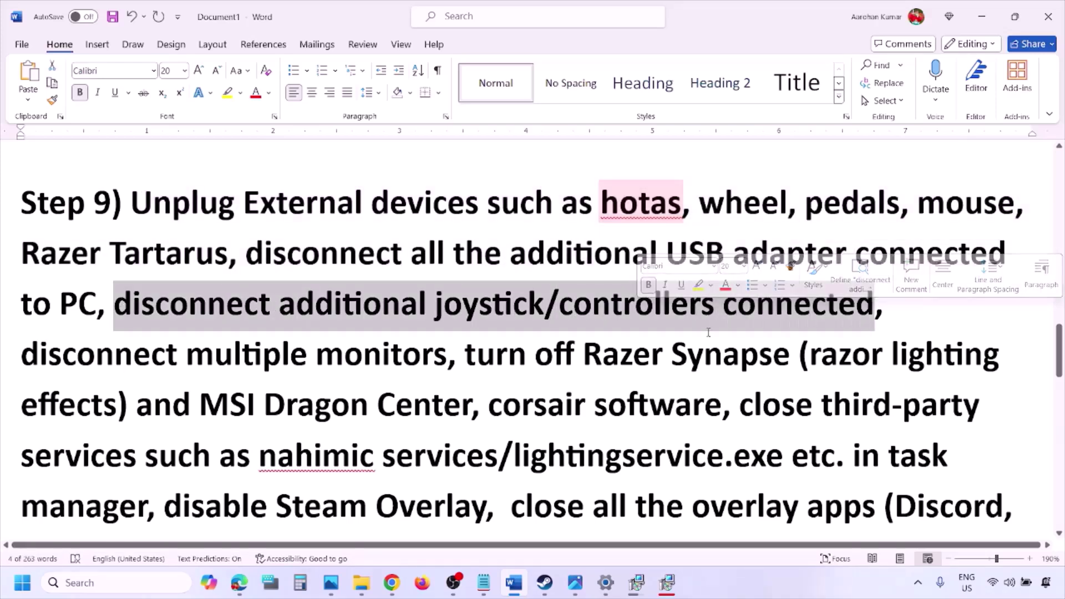
click(704, 354)
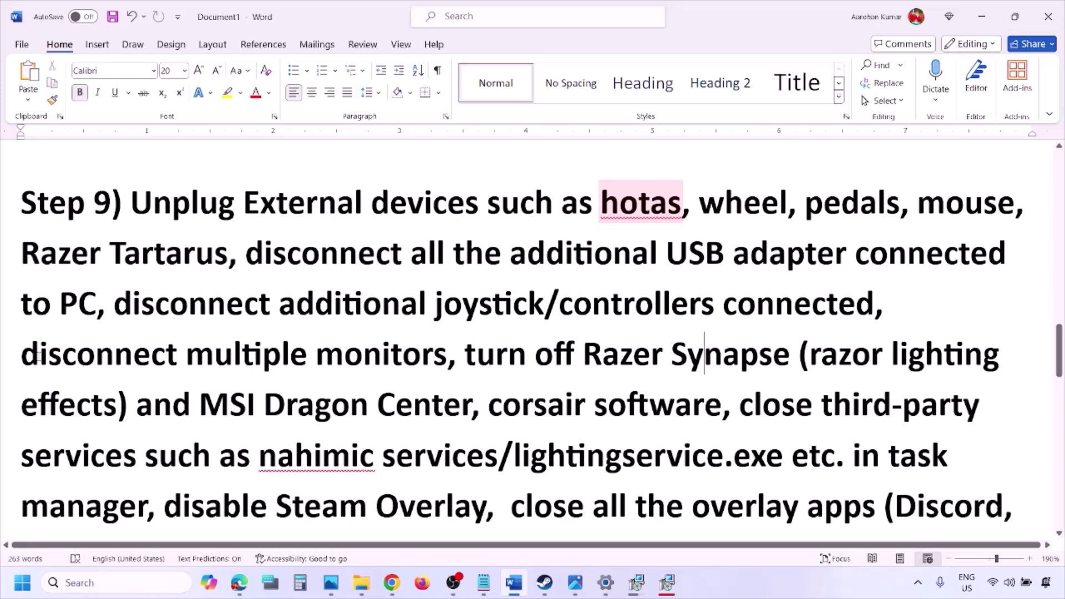
drag(40, 358, 369, 359)
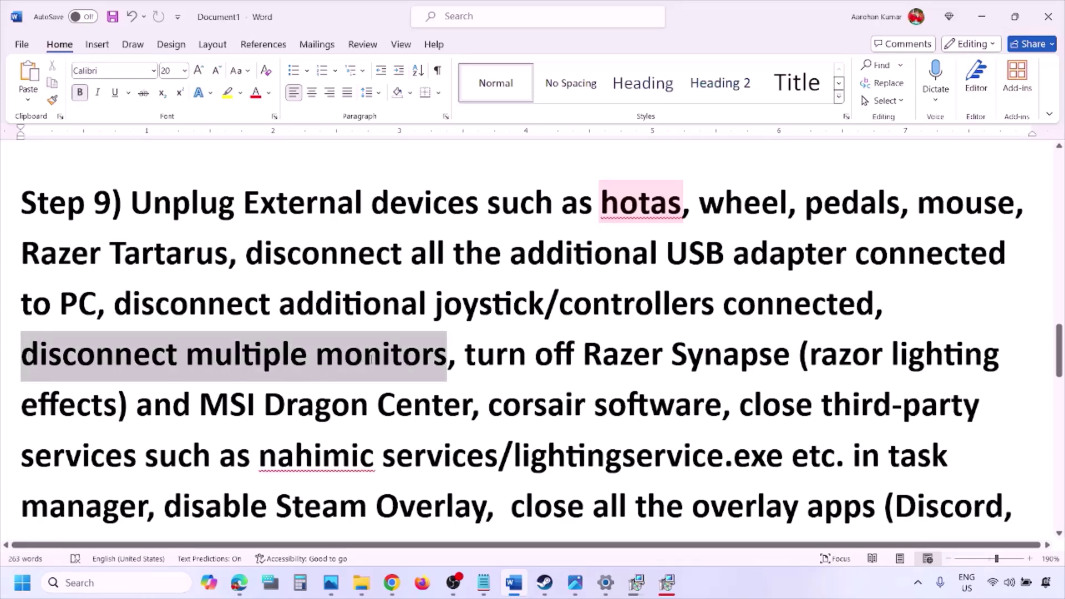
drag(443, 364, 446, 364)
scroll(441, 316, down, 1)
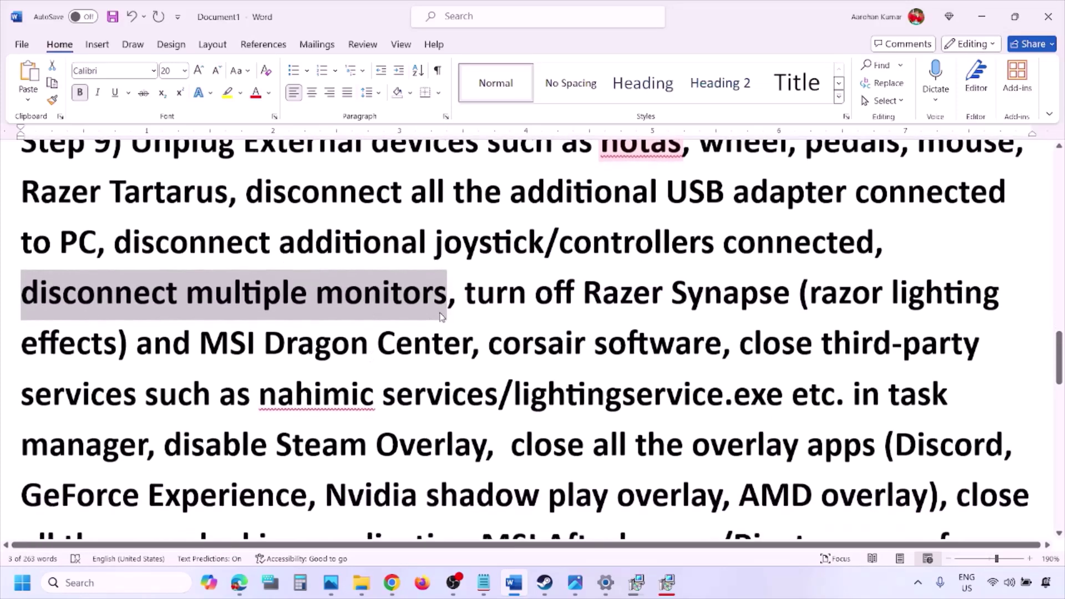
- Highlight the Step 9 advice on turning off lighting software and third-party services, and on disabling Steam Overlay
drag(465, 293, 146, 444)
scroll(146, 442, down, 1)
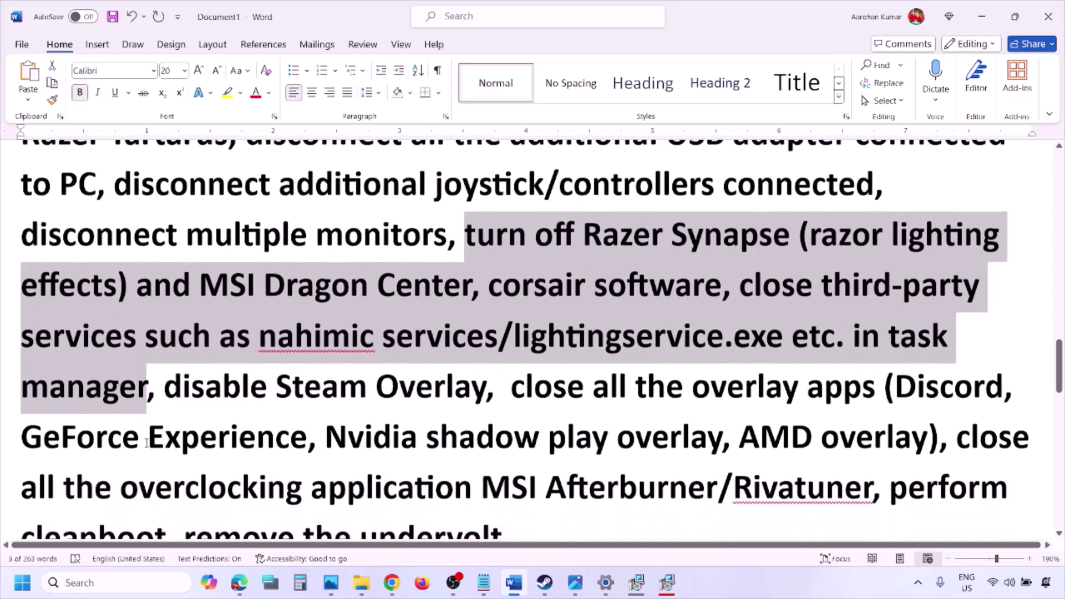
drag(199, 381, 487, 387)
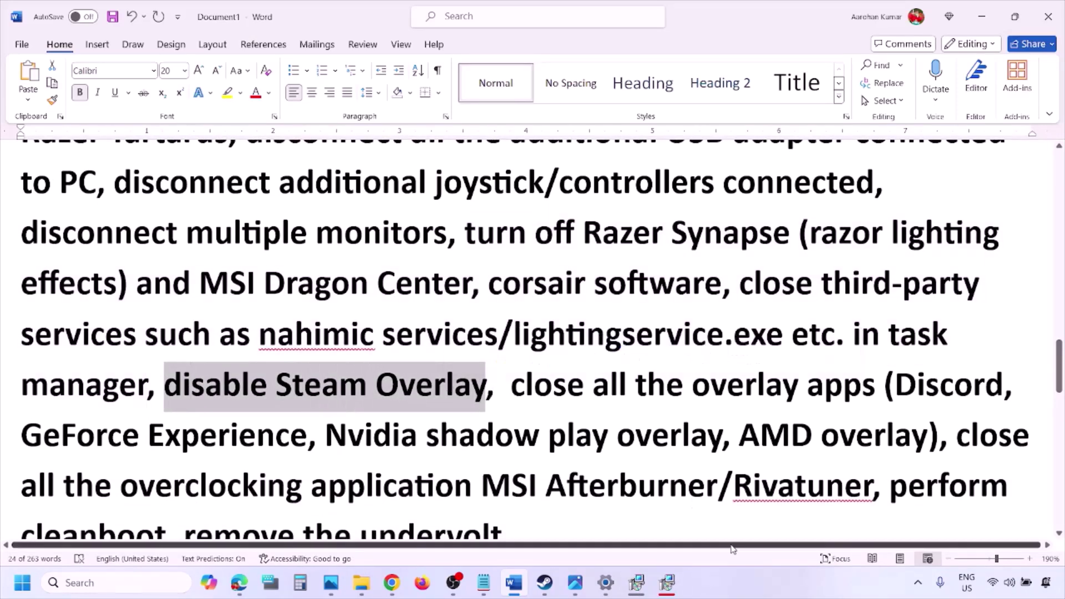
- View the Steam game properties screenshots in Photos, and return to the overlay and overclocking advice in Word
click(736, 589)
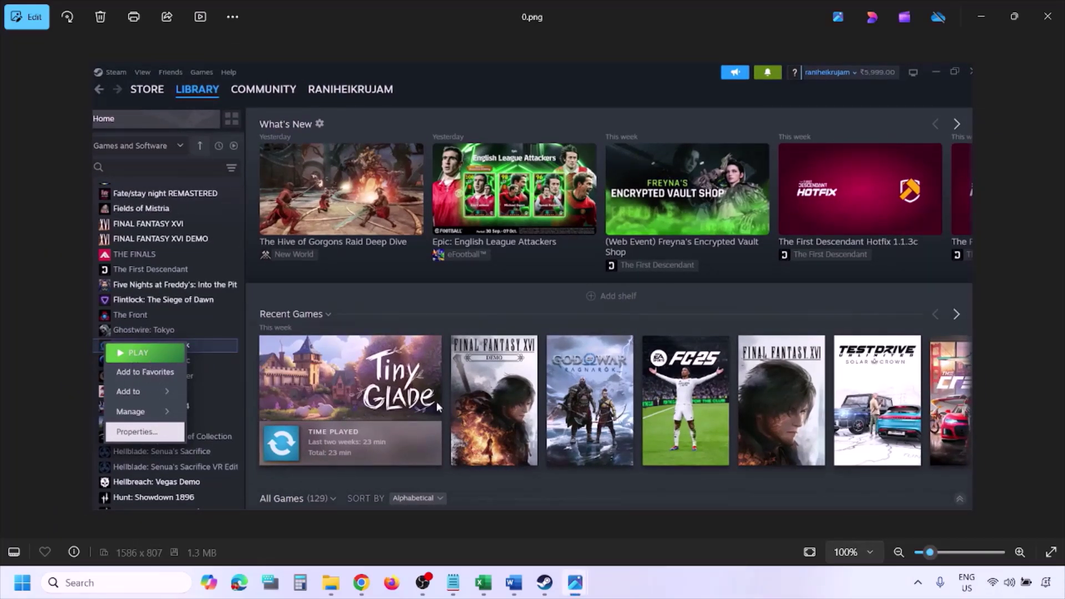
key(Right)
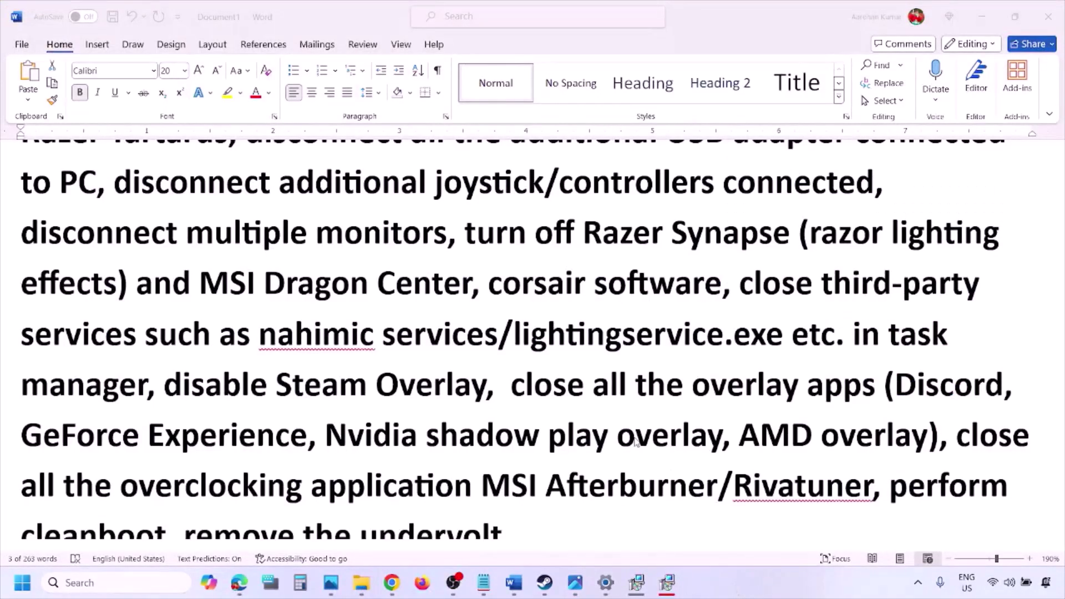
scroll(636, 441, down, 2)
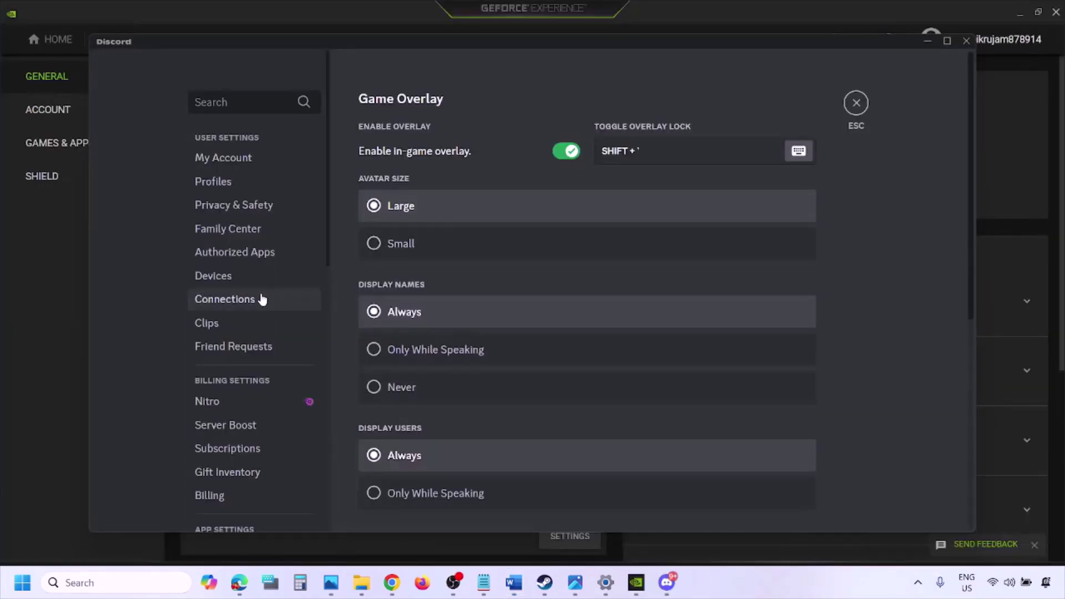
- Turn off the in-game overlay in Discord's Game Overlay settings and in GeForce Experience's general settings
scroll(262, 299, down, 10)
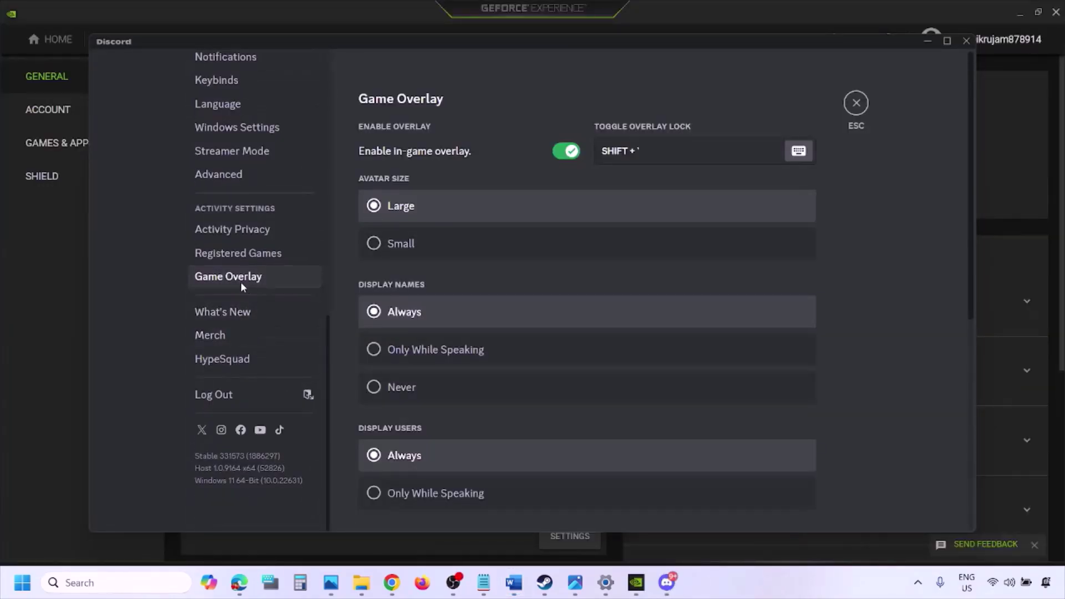
click(247, 277)
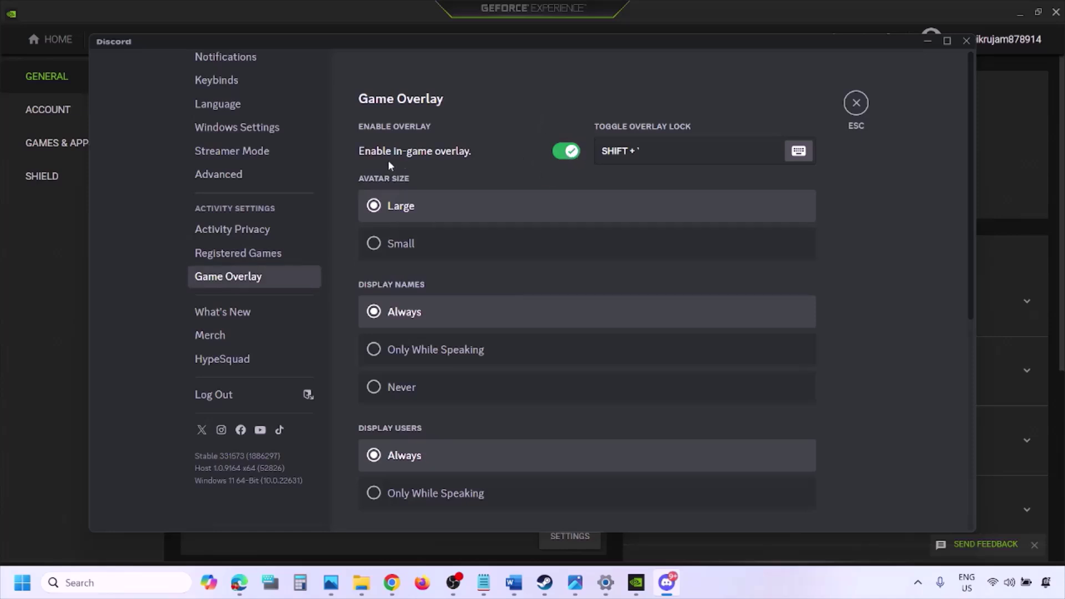
click(560, 155)
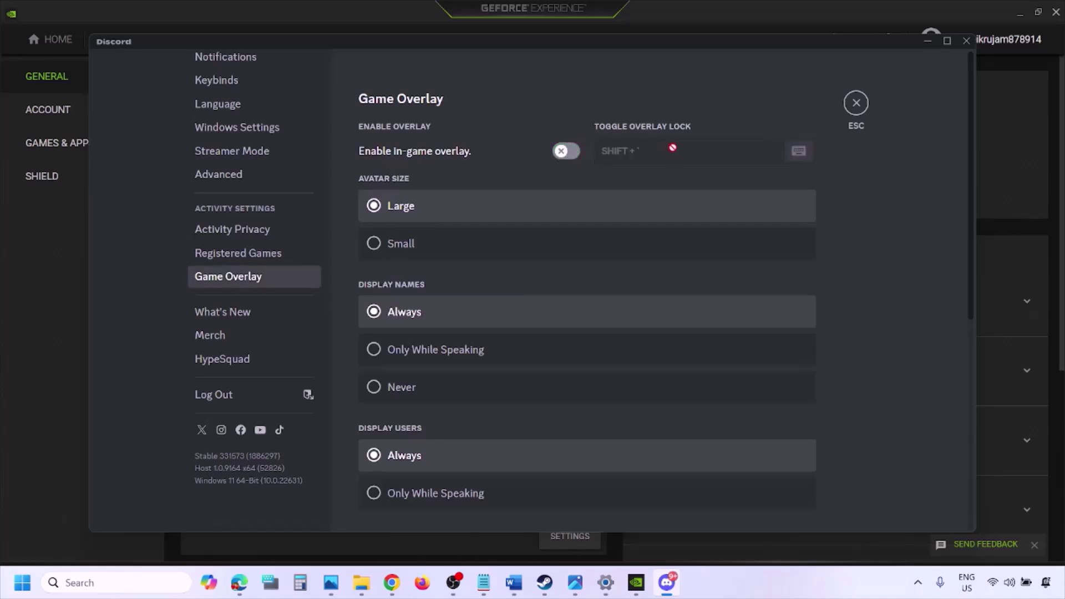
click(638, 584)
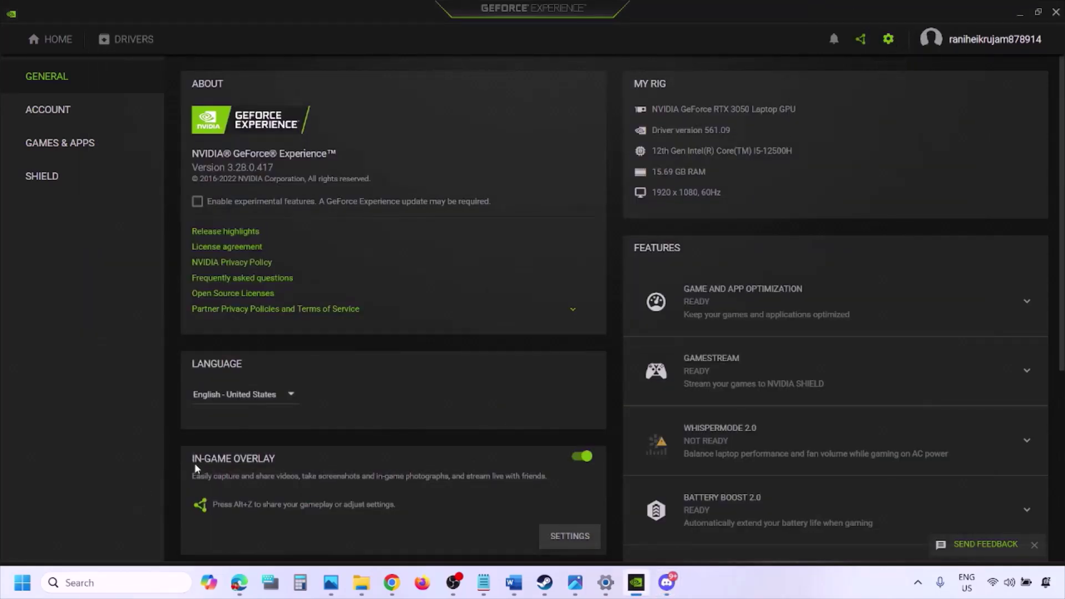
click(578, 458)
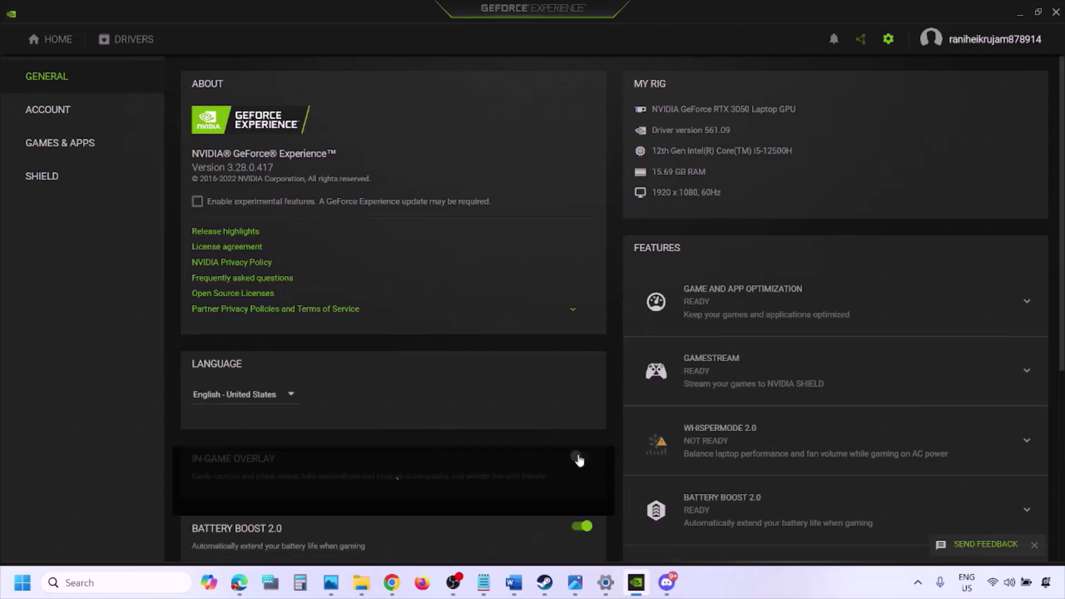
- Switch back to Word and highlight "close all the overlay apps" in Step 9
click(510, 590)
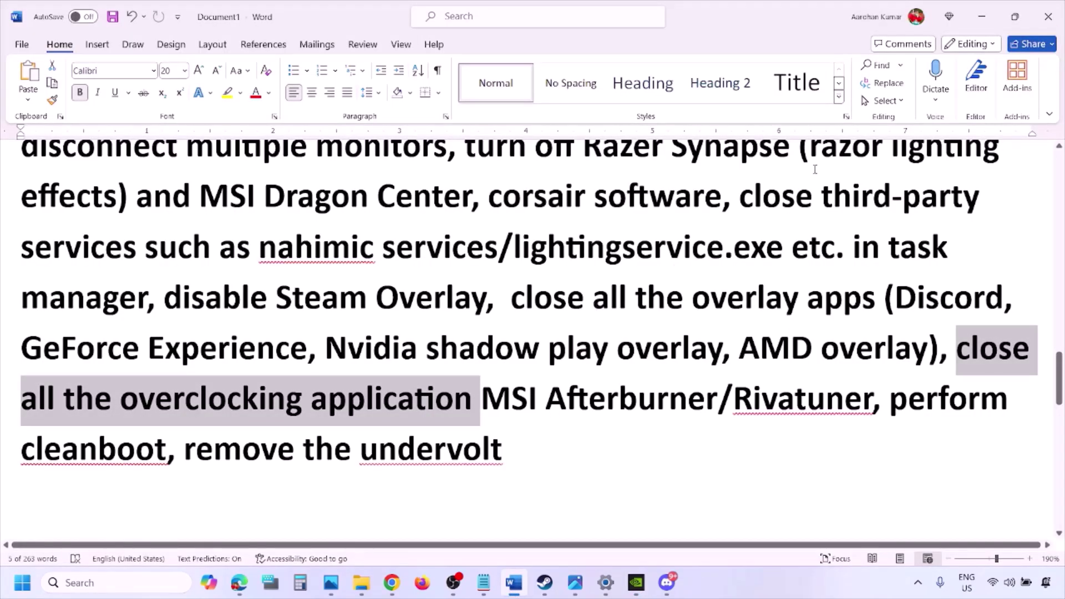
scroll(762, 224, up, 3)
scroll(556, 321, down, 2)
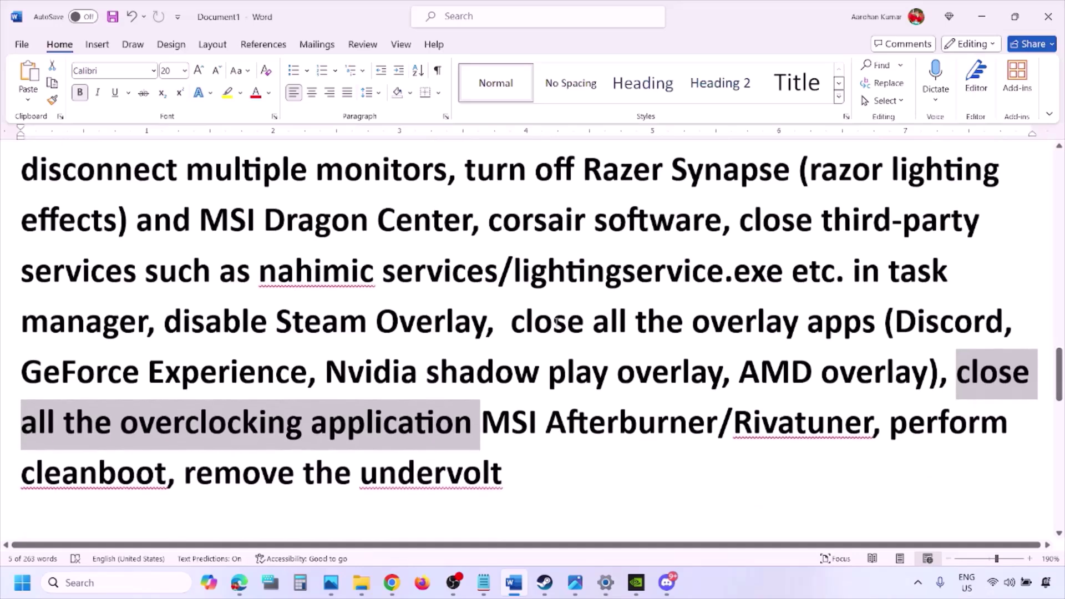
drag(525, 324, 832, 332)
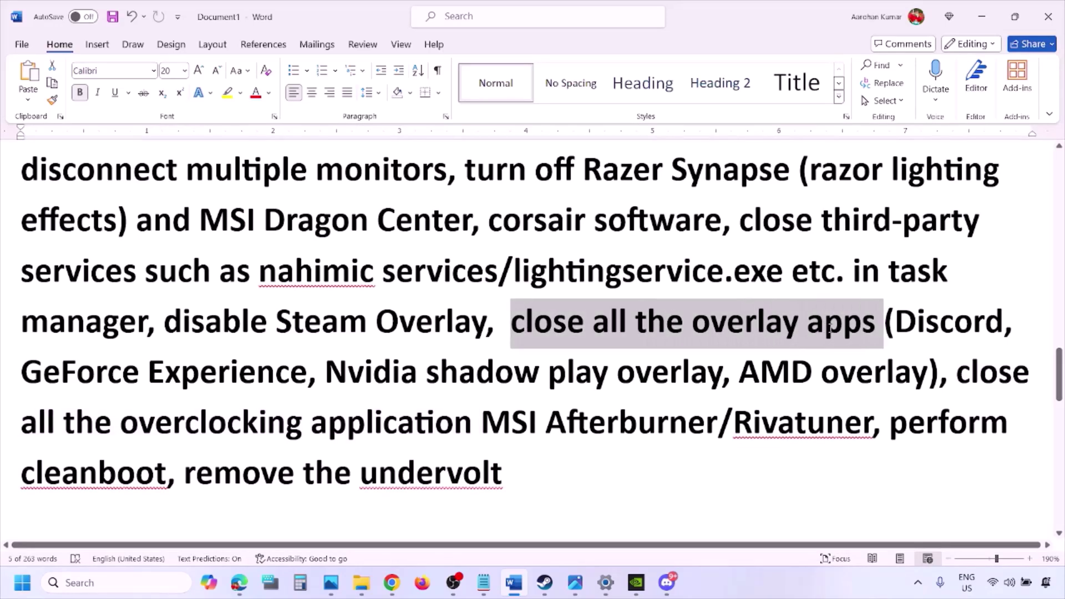
click(581, 331)
drag(514, 323, 882, 328)
- Quit Discord and the NVIDIA background app from the system tray
click(919, 587)
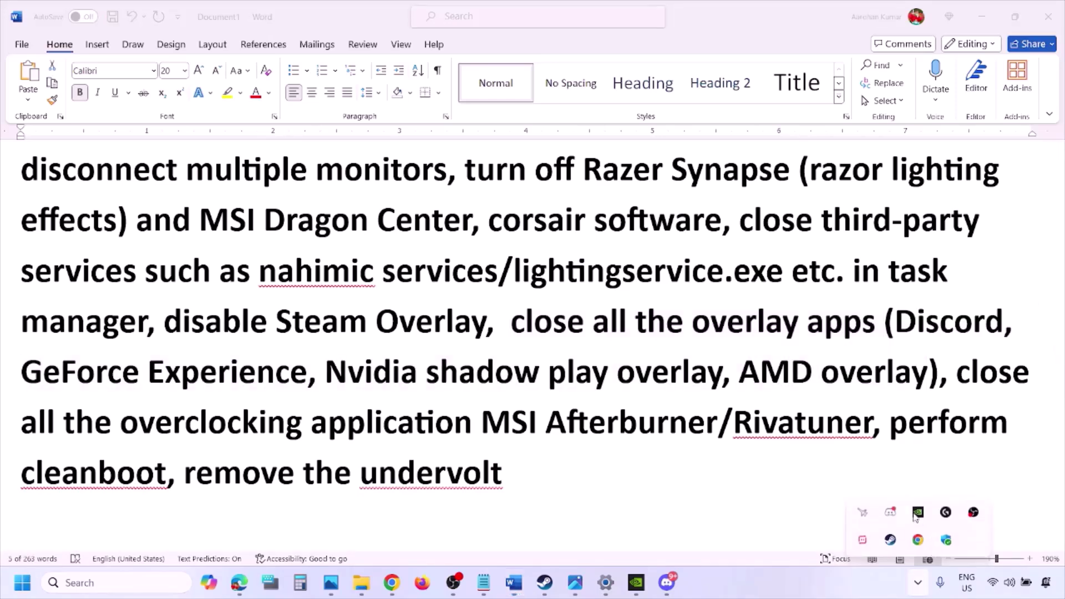
right_click(891, 516)
click(944, 502)
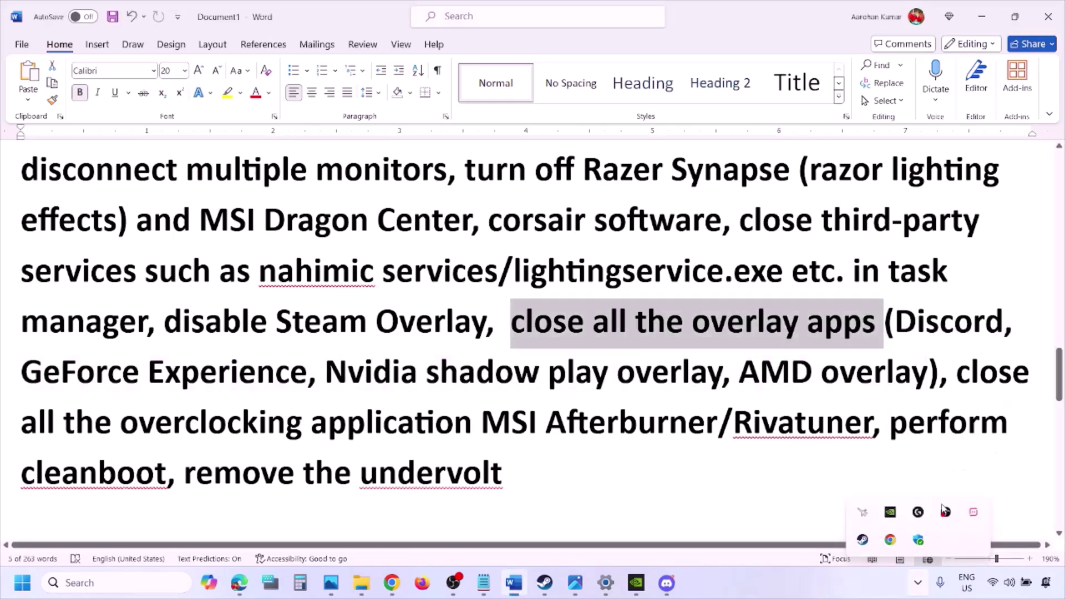
right_click(890, 513)
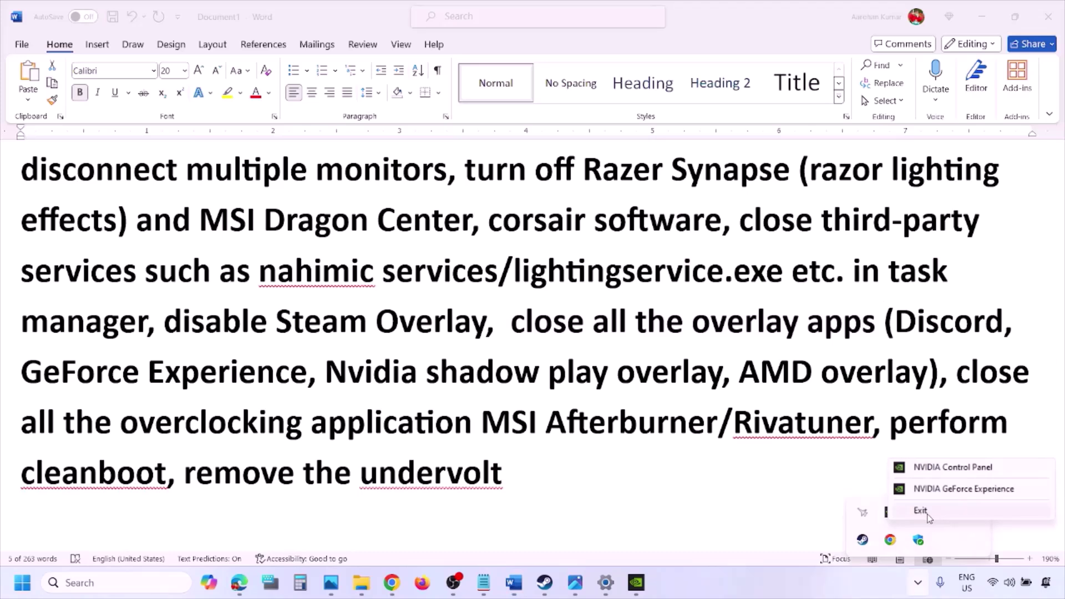
click(923, 511)
- Quit Logitech G HUB and the background app with the pink icon from the system tray
right_click(889, 513)
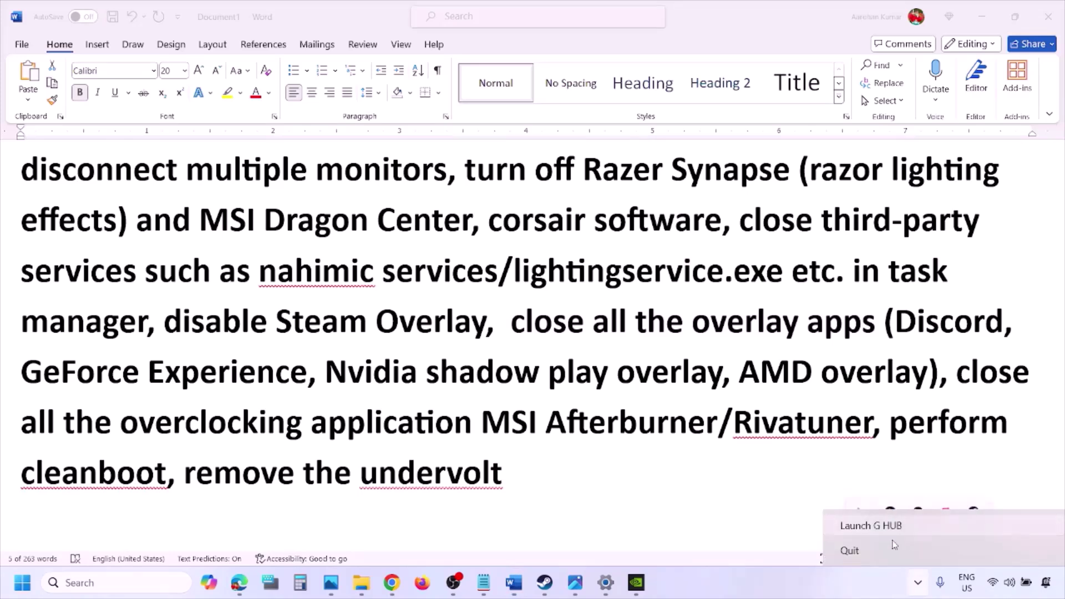
click(851, 550)
click(903, 334)
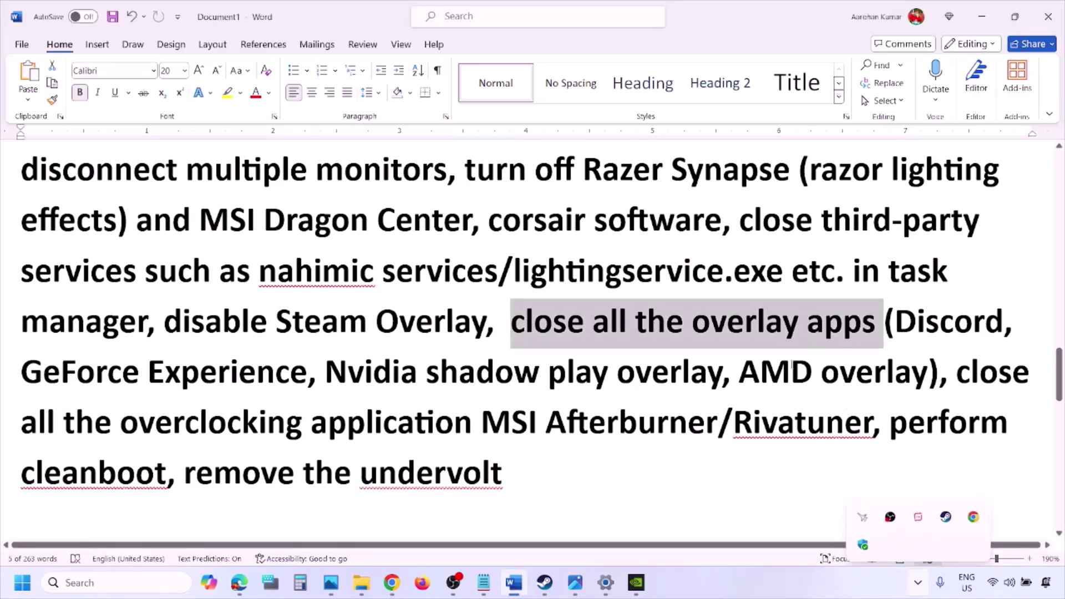
click(918, 582)
right_click(918, 513)
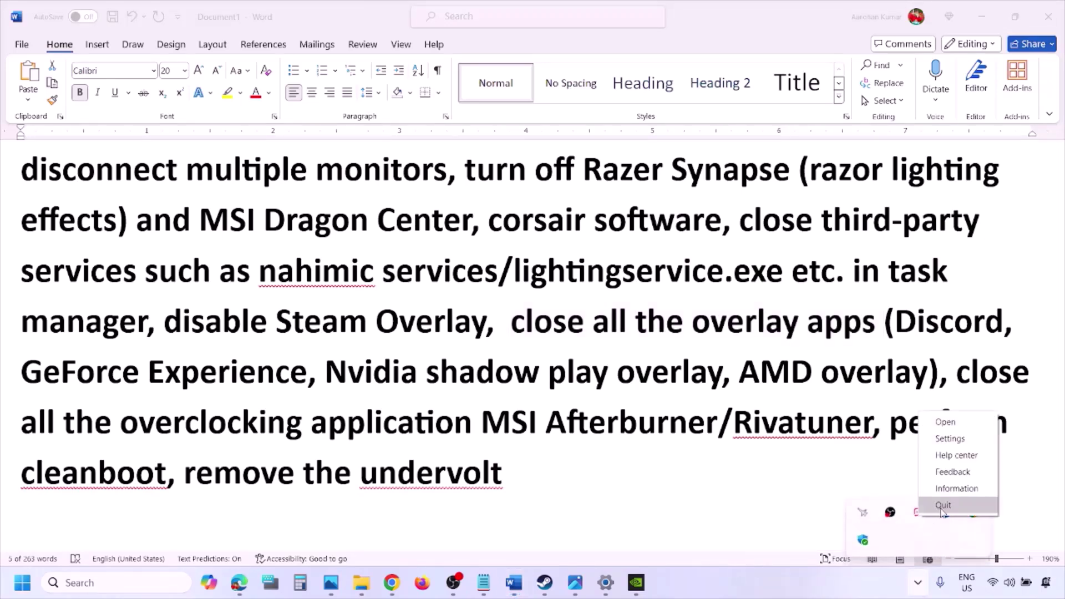
click(943, 506)
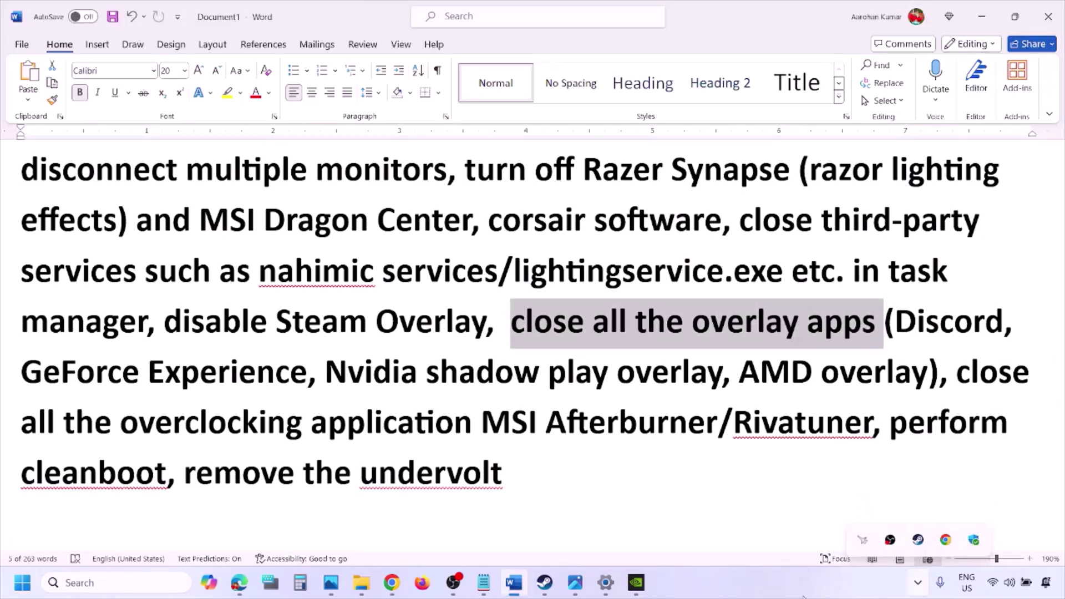
- Highlight "close all the overclocking application" in Step 9 and close the overclocking app running in the system tray
click(961, 380)
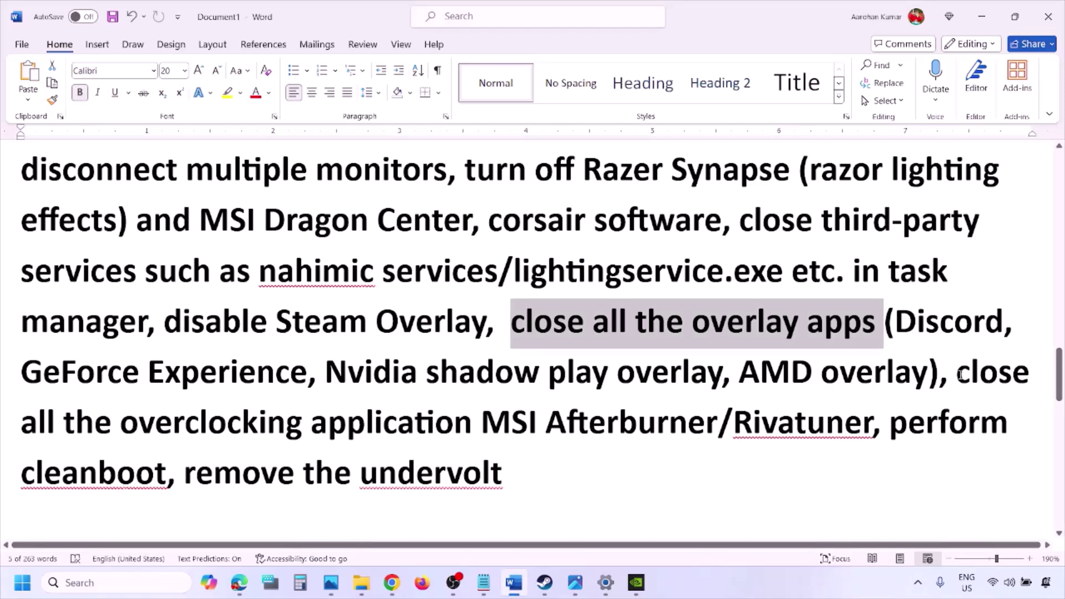
drag(961, 375, 510, 424)
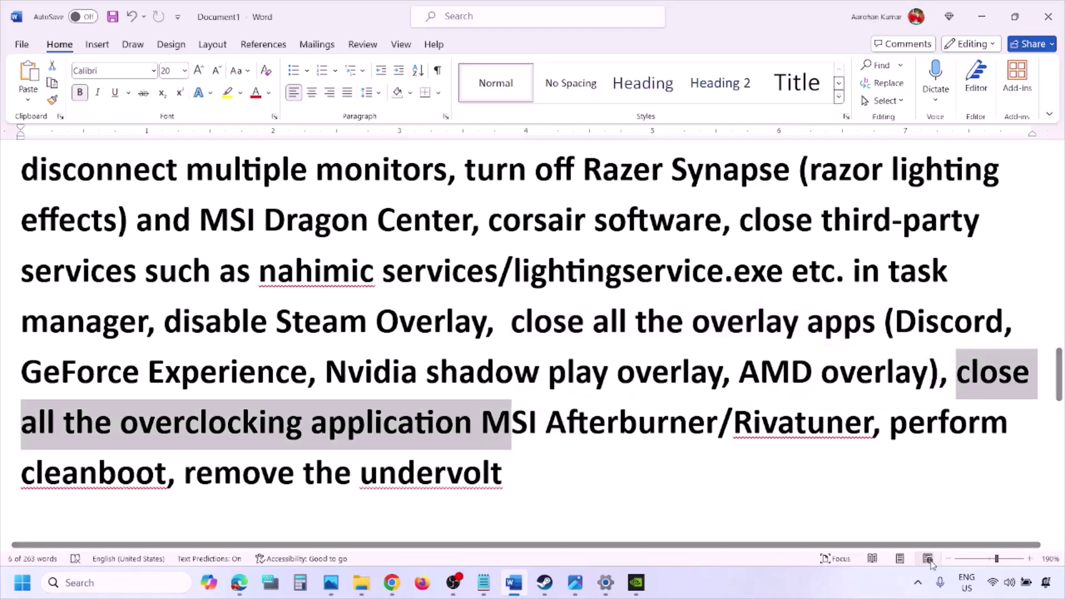
click(919, 582)
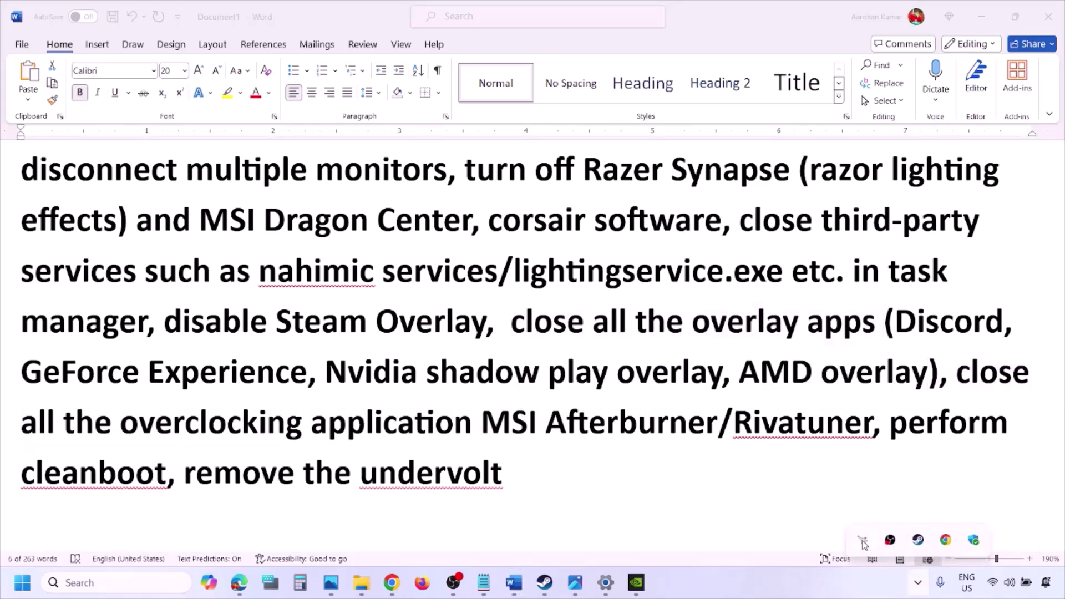
right_click(861, 540)
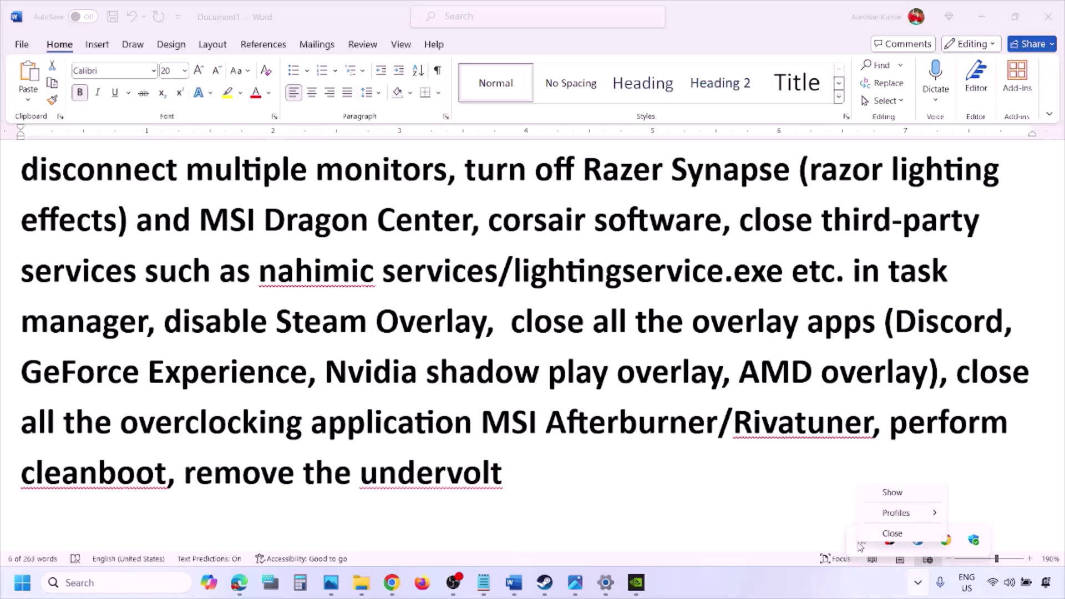
click(890, 535)
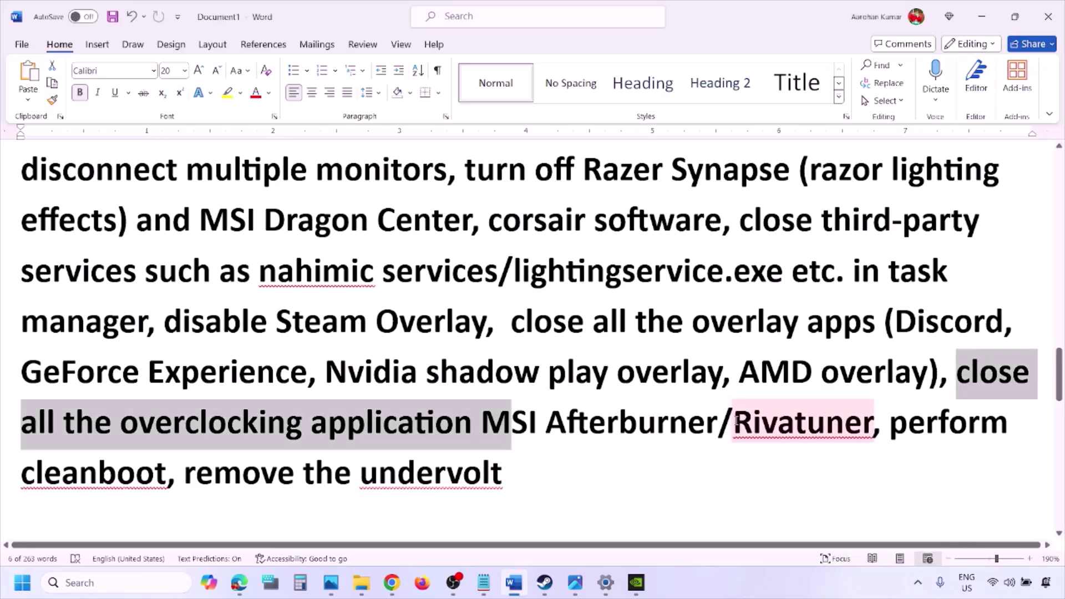
- Highlight "perform" before "cleanboot" in Step 9, search Windows for "system" and open System Configuration
drag(736, 421, 980, 426)
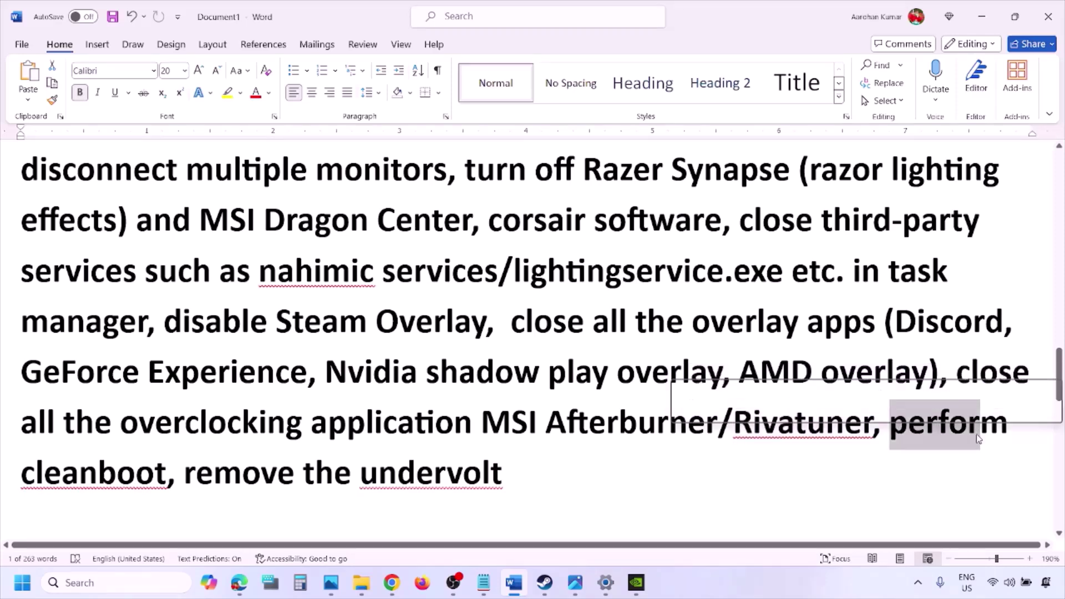
click(82, 580)
text(ystem)
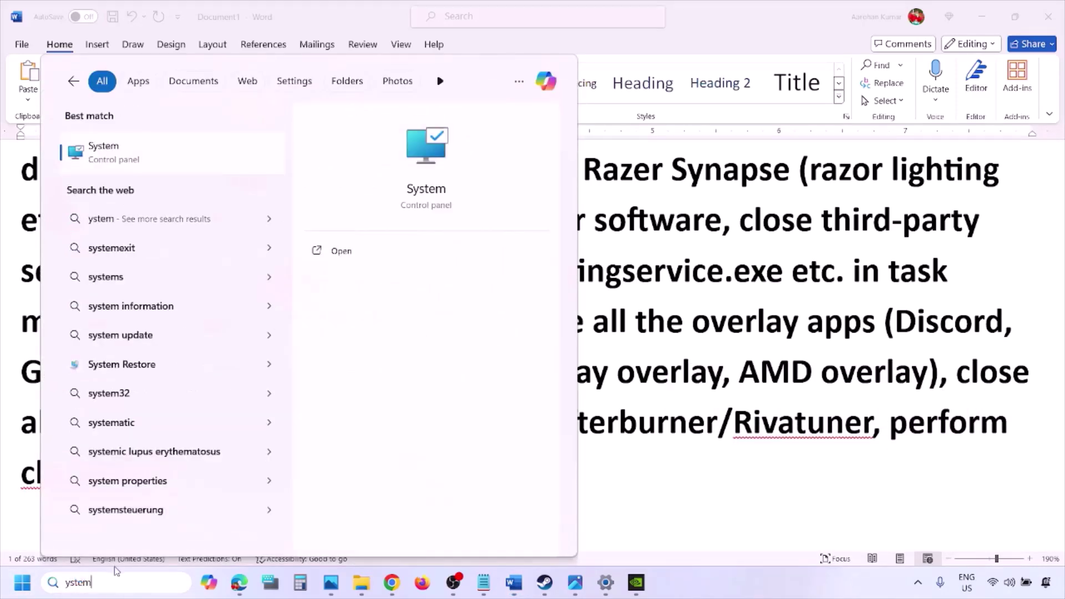
text(s)
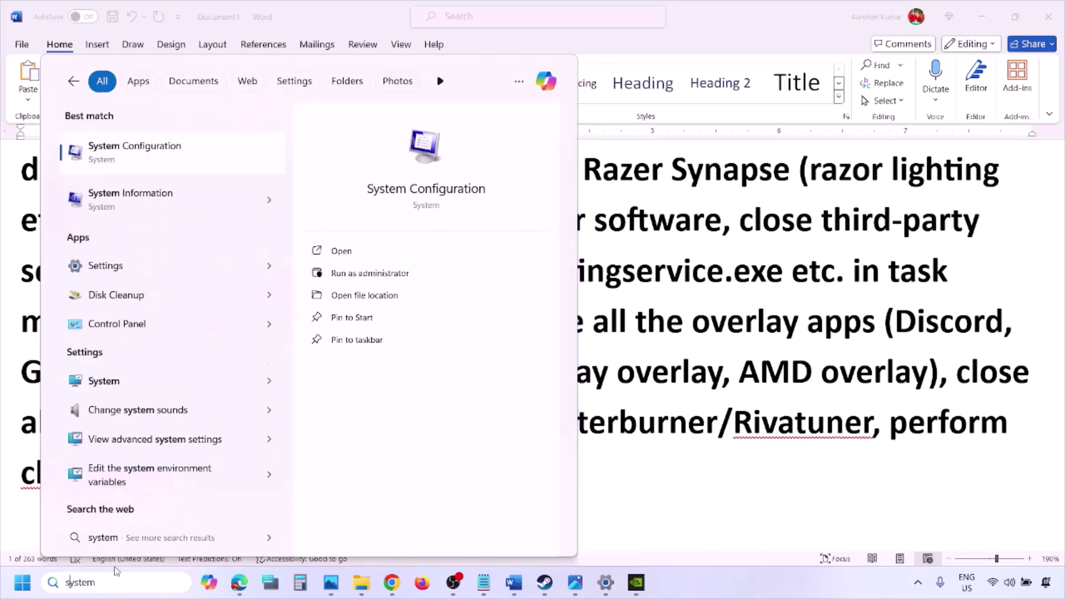
click(167, 151)
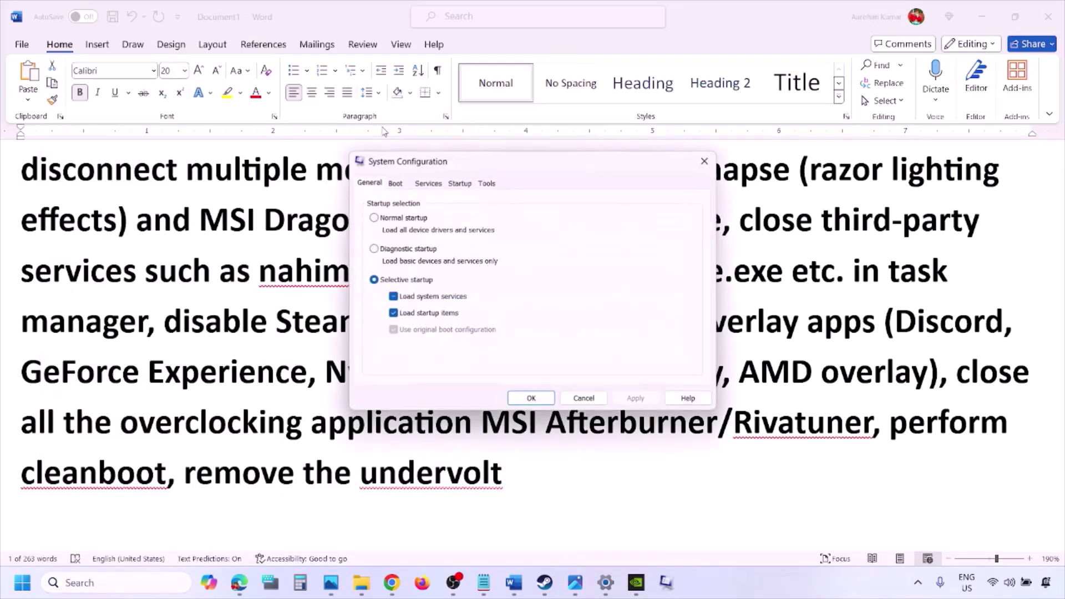
- Hide all Microsoft services in System Configuration's list of services and confirm the dialog
click(439, 185)
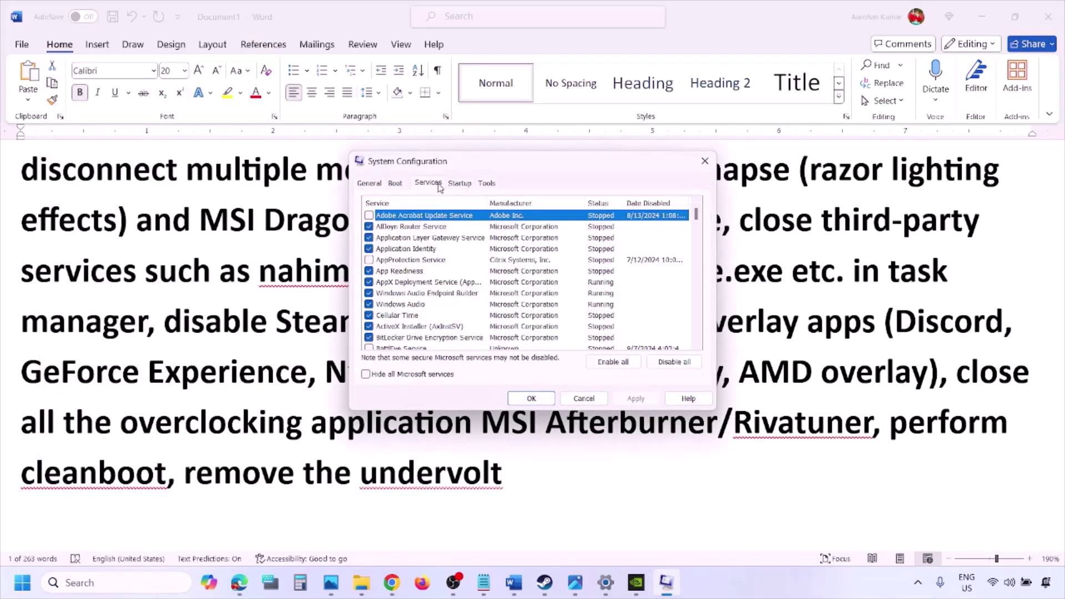
click(365, 375)
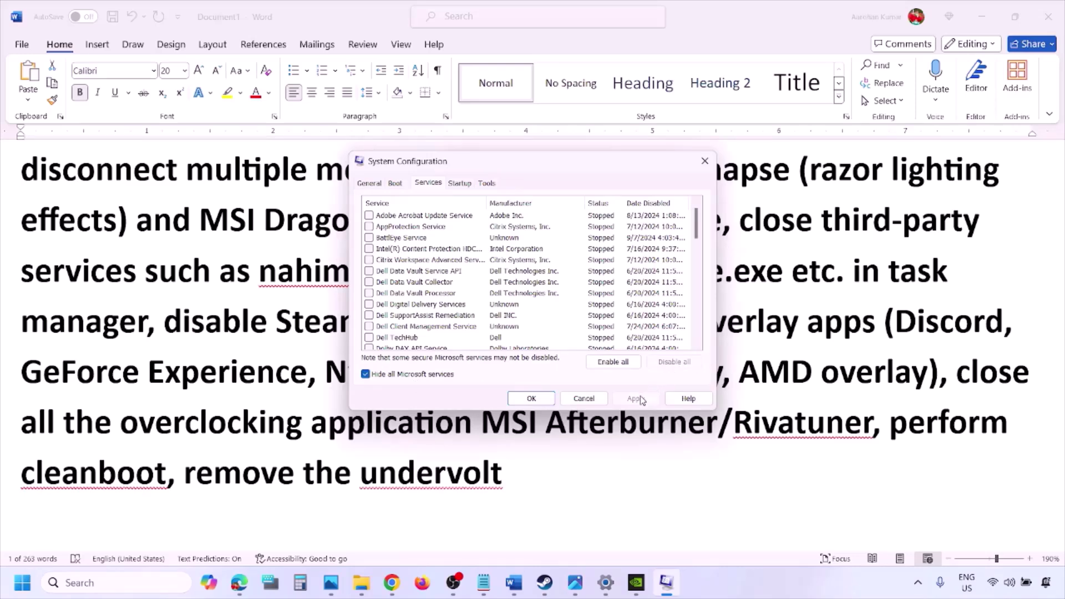
click(531, 398)
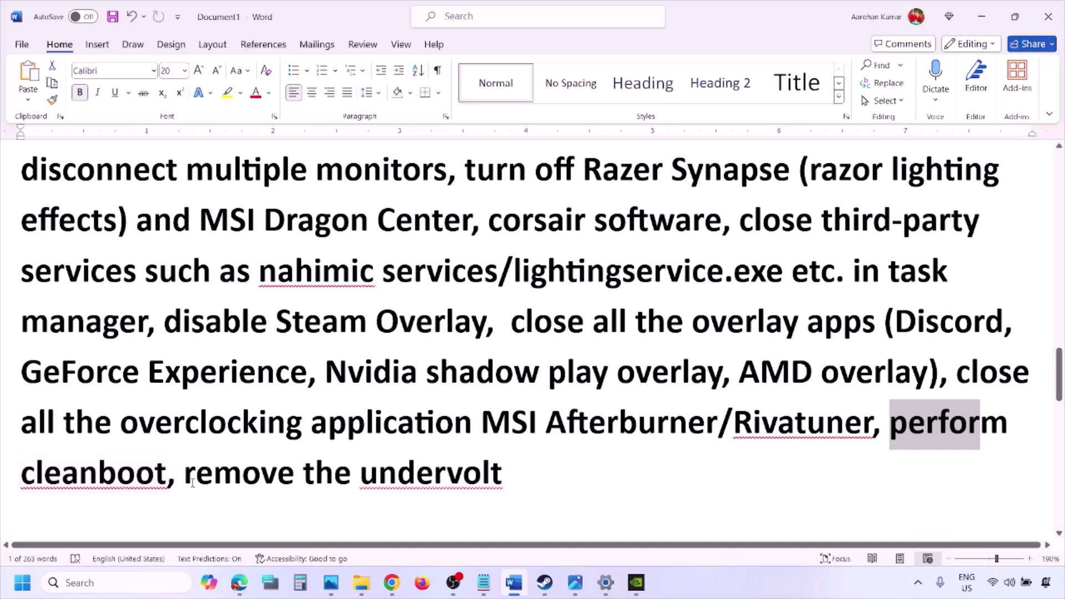
- Highlight "remove the undervolt" in Step 9 and "Increase the Virtual Memory" in the Step 10 heading
drag(188, 476, 480, 468)
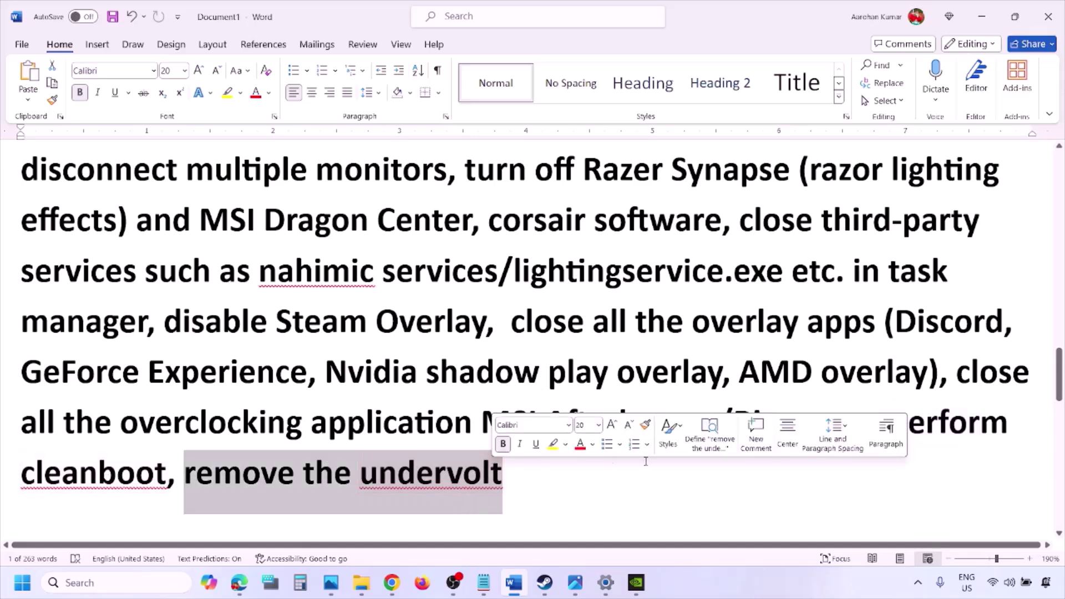
click(665, 470)
scroll(666, 471, down, 5)
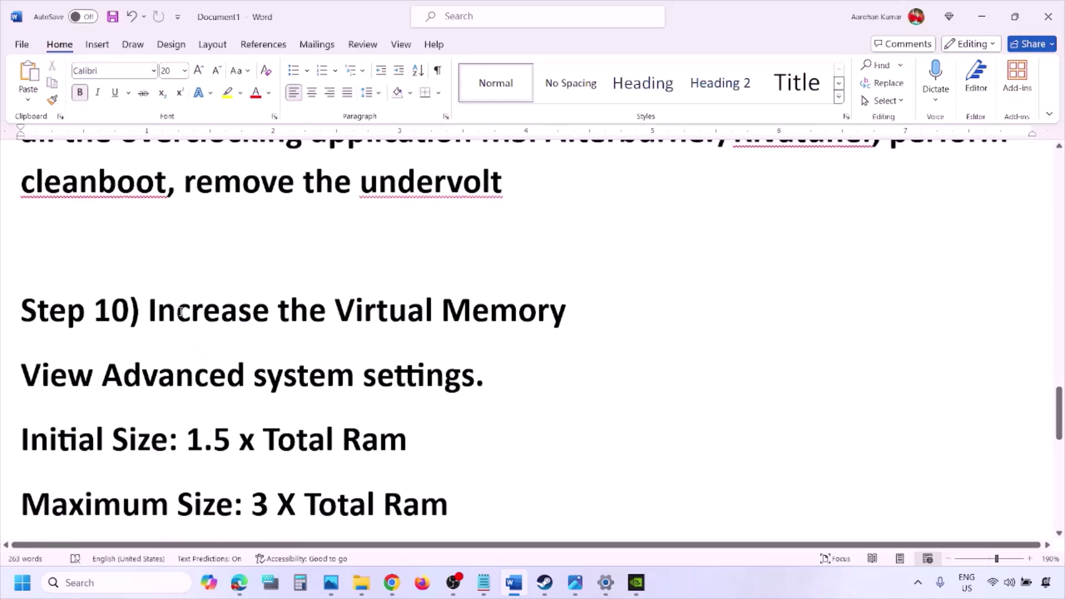
drag(180, 312, 566, 311)
key(super)
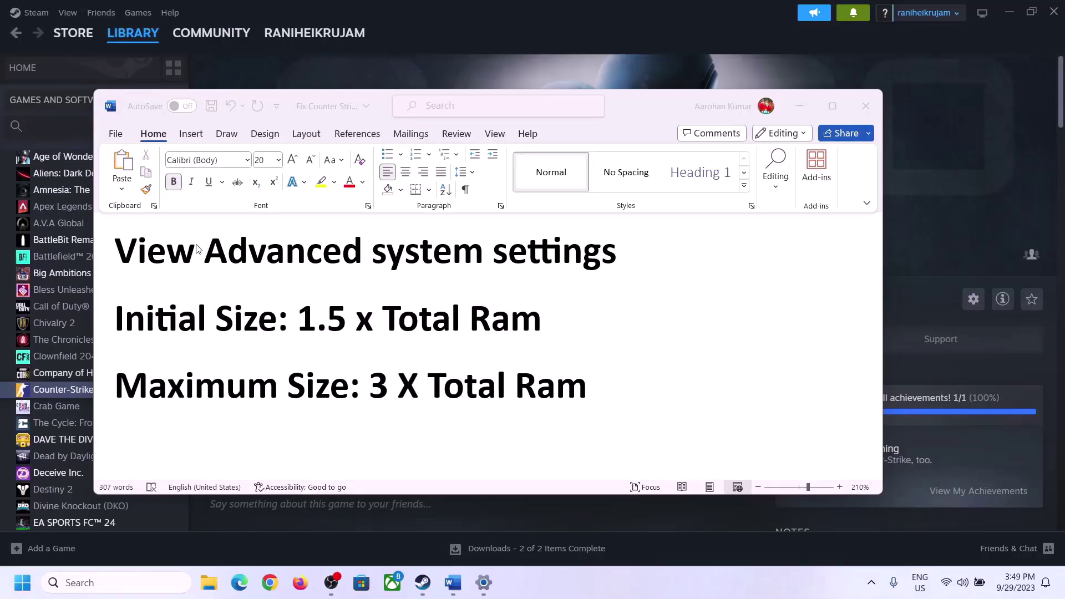
- Copy "View Advanced system settings" from the Word document, search Windows for it and open the matching Control Panel item
click(151, 254)
drag(126, 256, 587, 265)
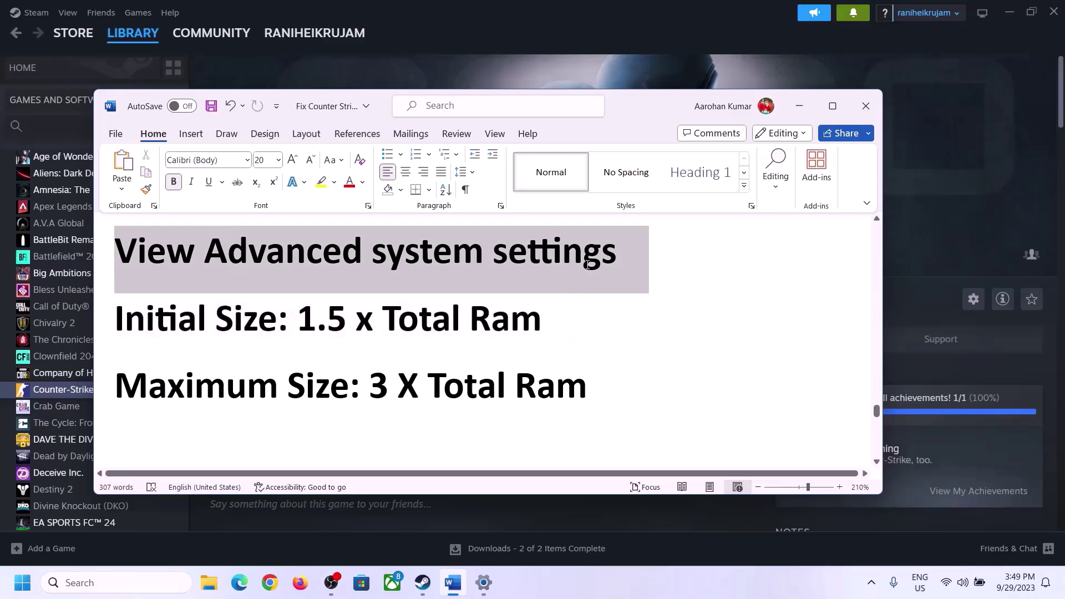
key(ctrl+c)
click(126, 582)
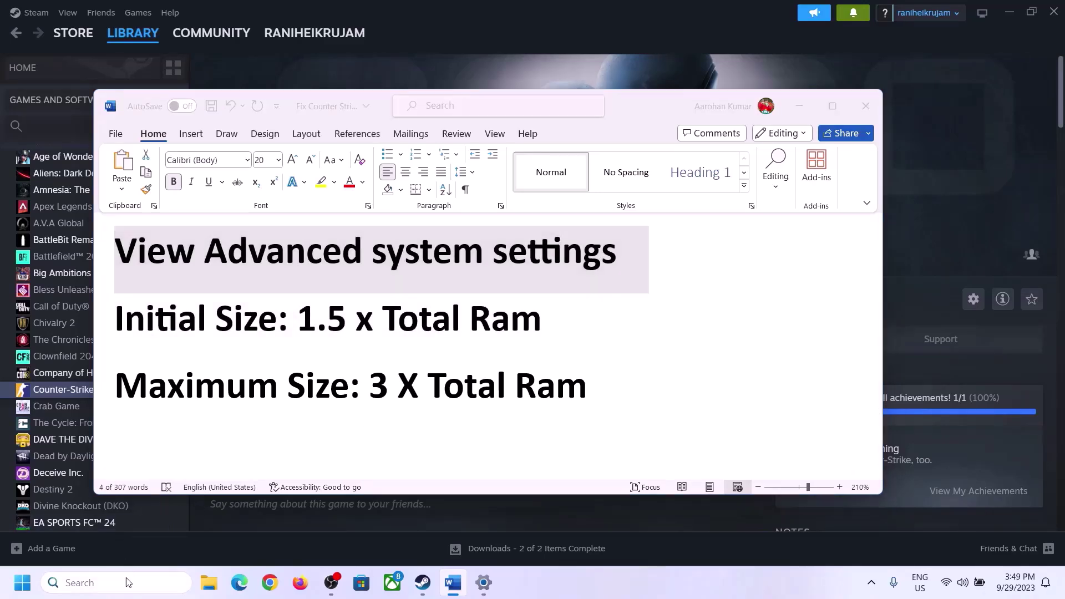
key(ctrl+v)
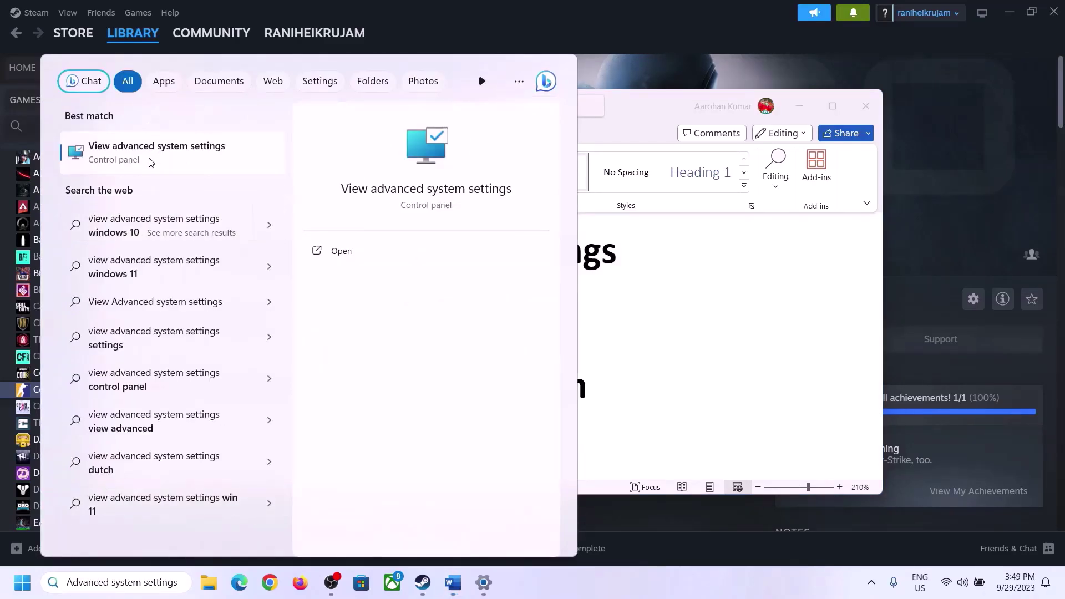
click(150, 161)
- In the Virtual Memory settings, turn off automatic paging file management and choose a custom size for drive C:
drag(221, 107, 475, 192)
click(596, 282)
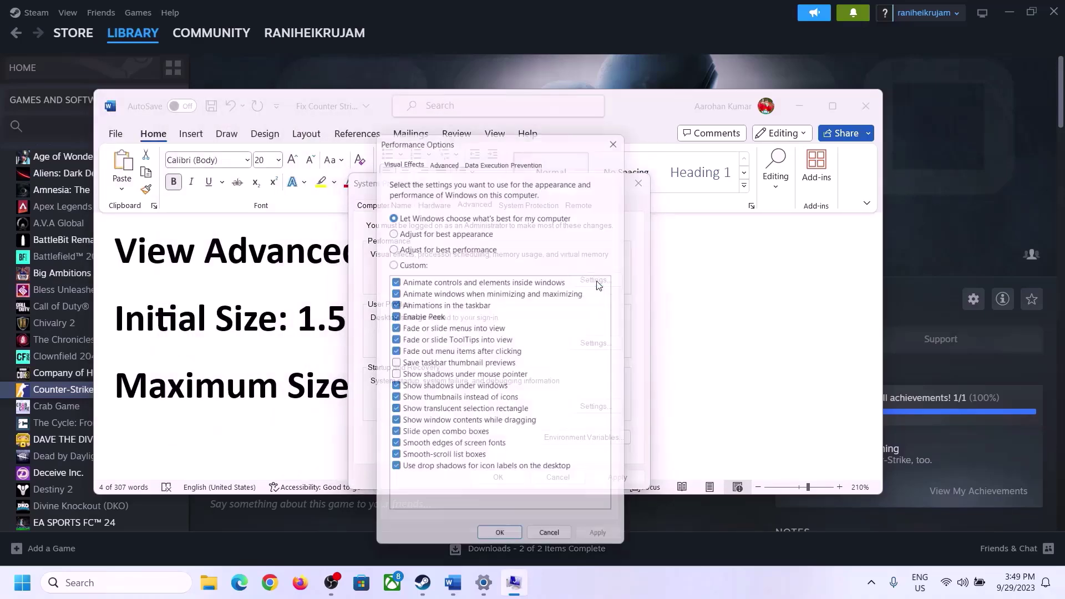
click(447, 158)
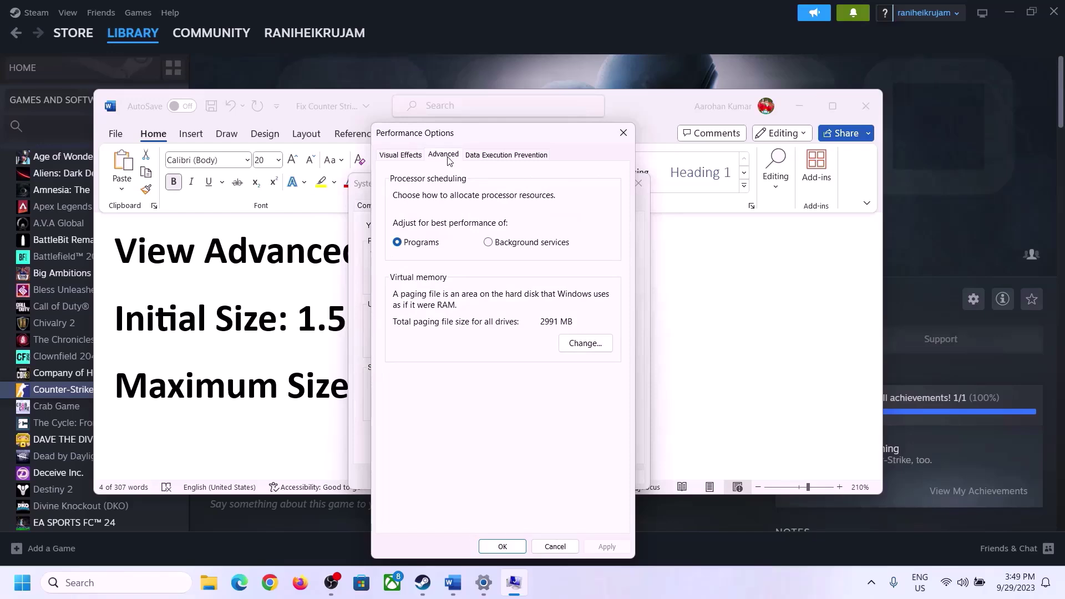
click(589, 344)
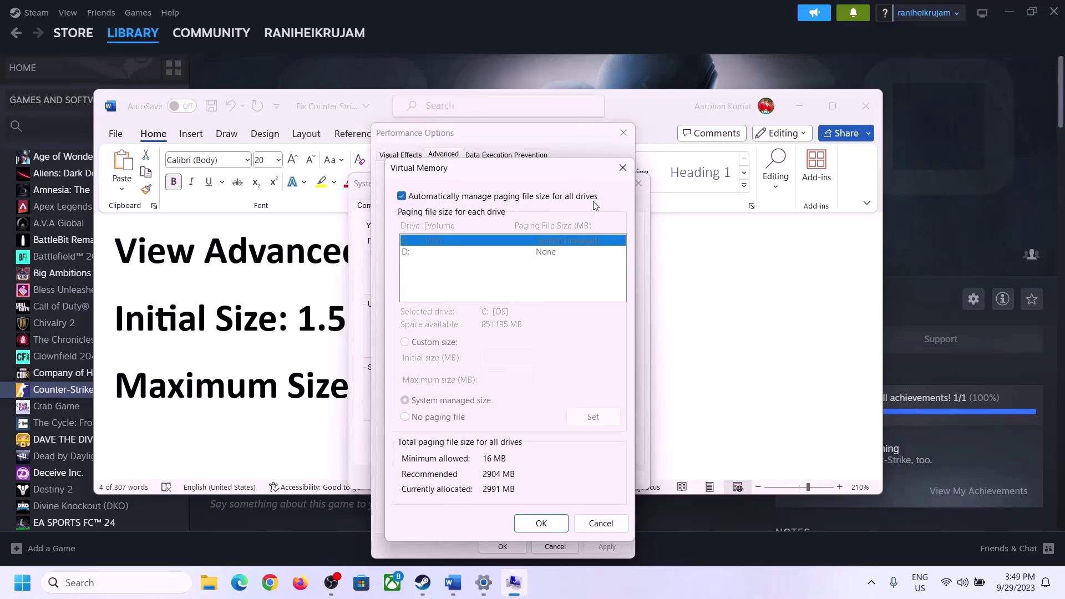
click(401, 196)
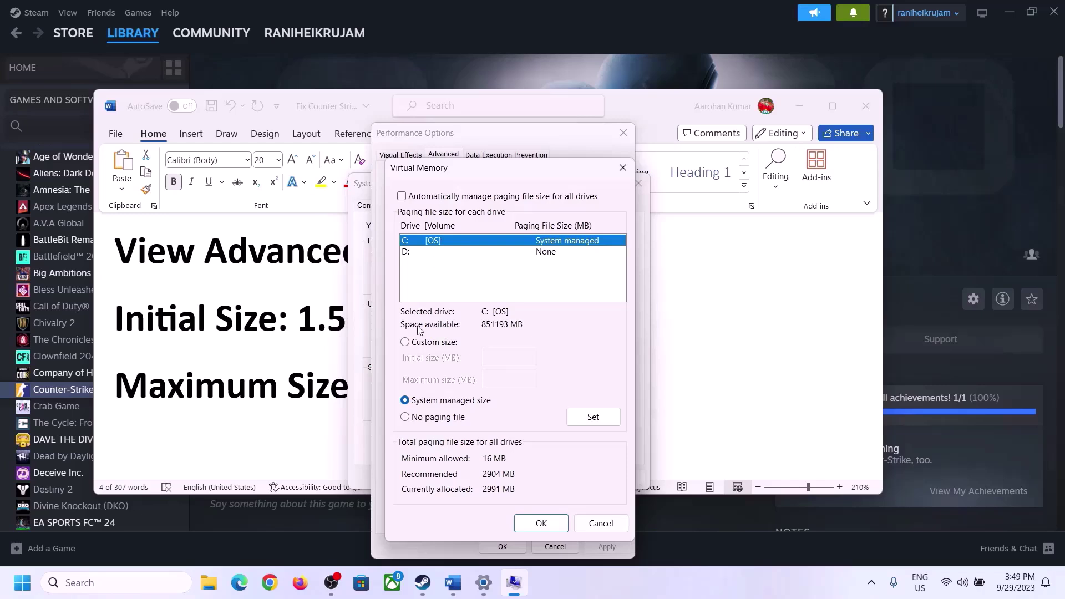
click(405, 342)
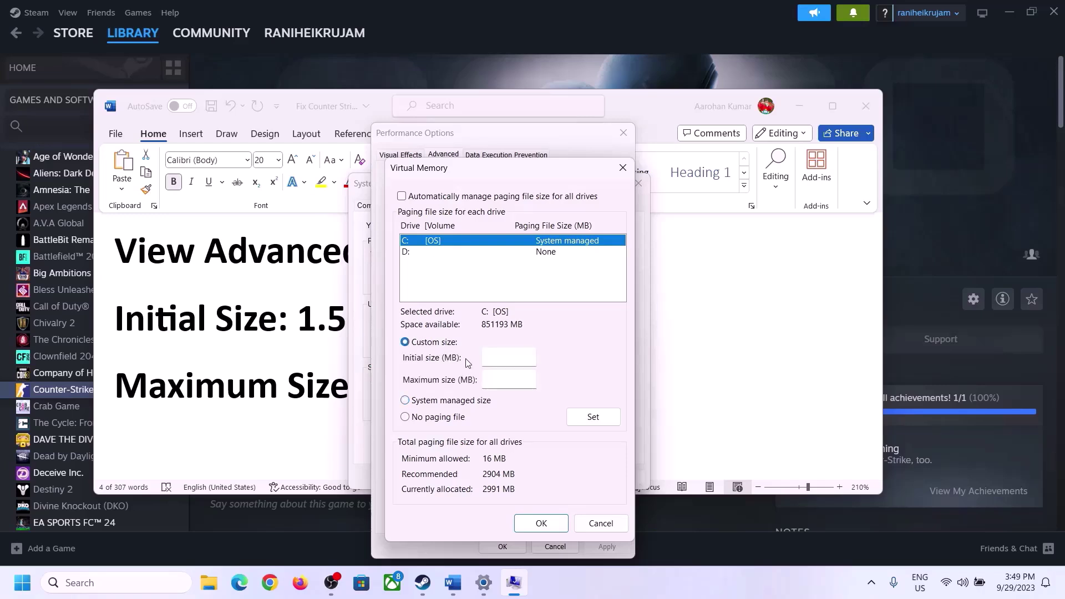
click(507, 357)
- Highlight "1.5 x Total Ram" in Word and look up the installed RAM in the Windows Settings system information
click(290, 332)
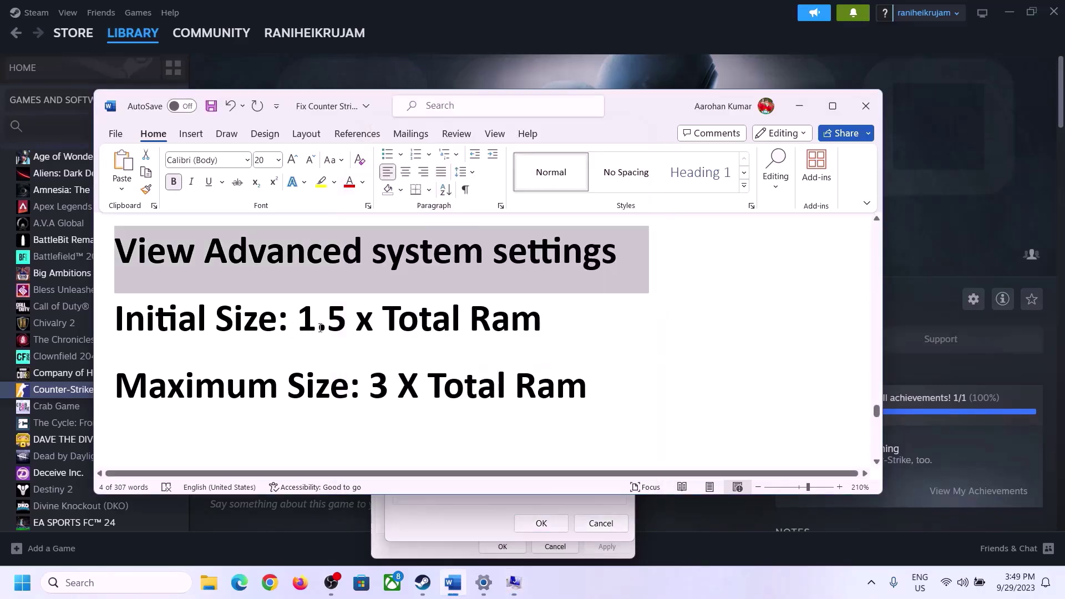
drag(298, 327, 493, 331)
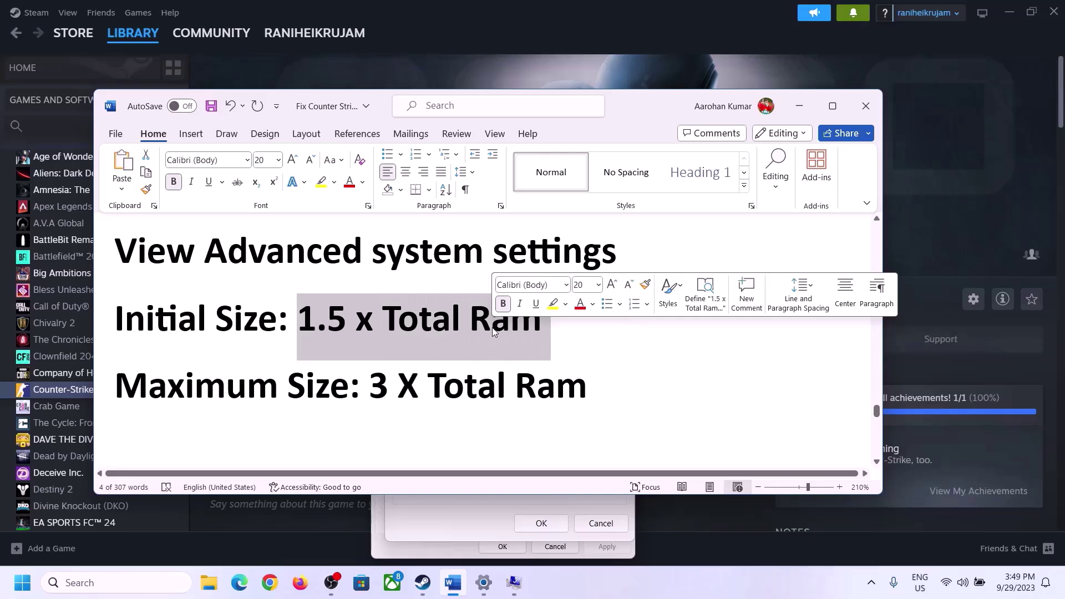
click(485, 586)
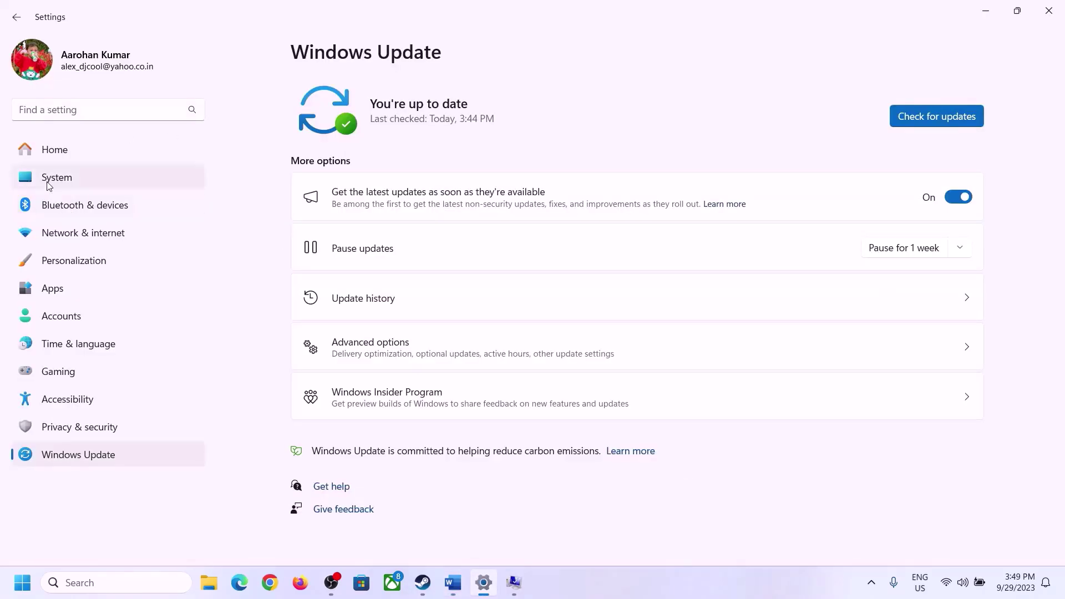
click(49, 183)
scroll(399, 410, down, 8)
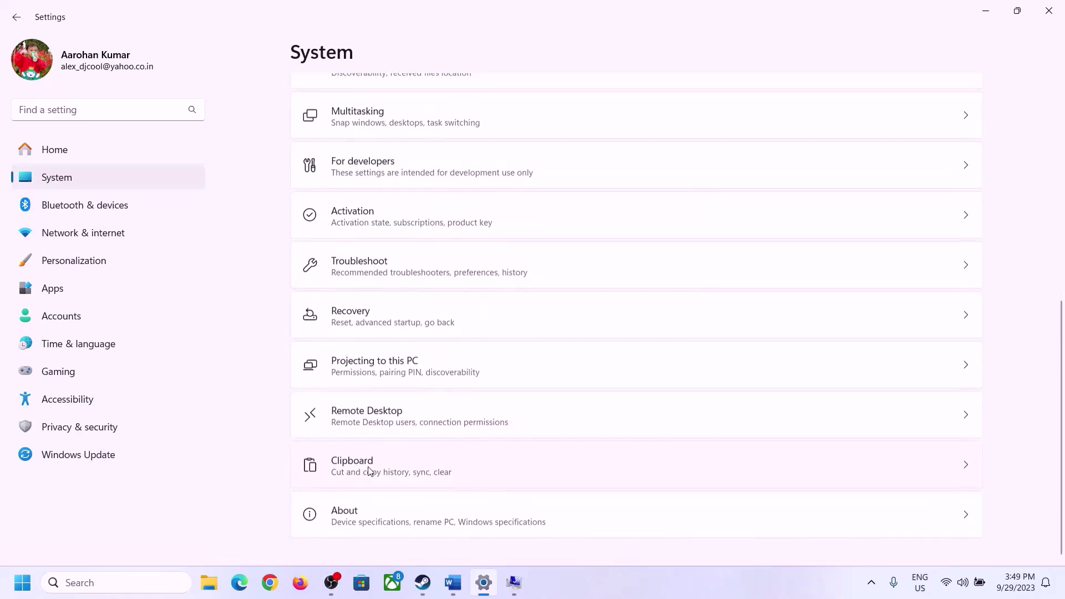
click(351, 527)
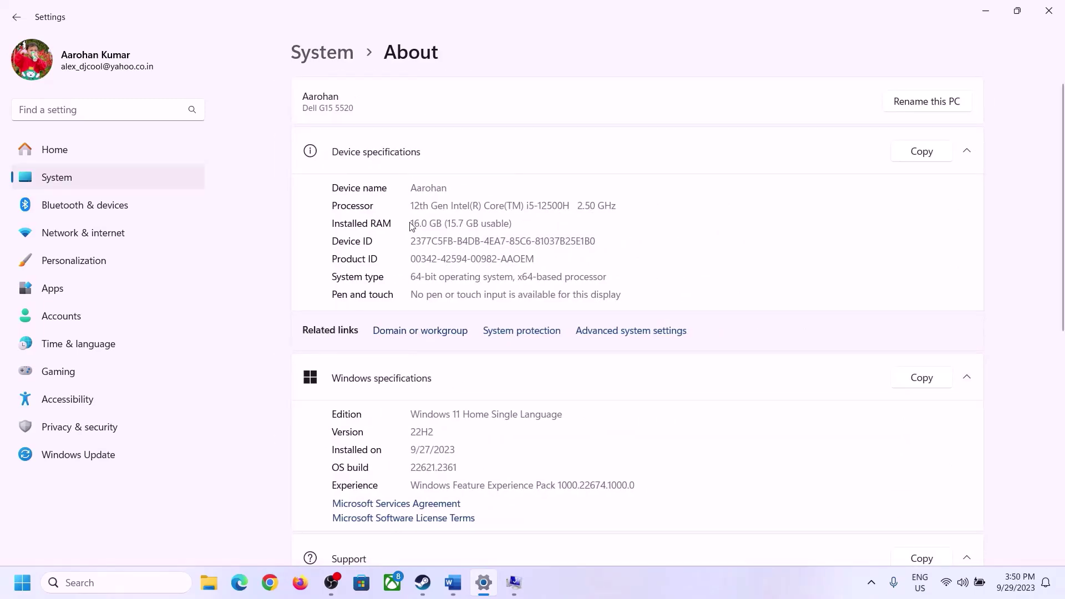
drag(418, 223, 406, 225)
click(419, 223)
drag(421, 217, 405, 217)
- Return to the Virtual Memory dialog, run "calc" to open Calculator and place it beside the dialog
click(514, 586)
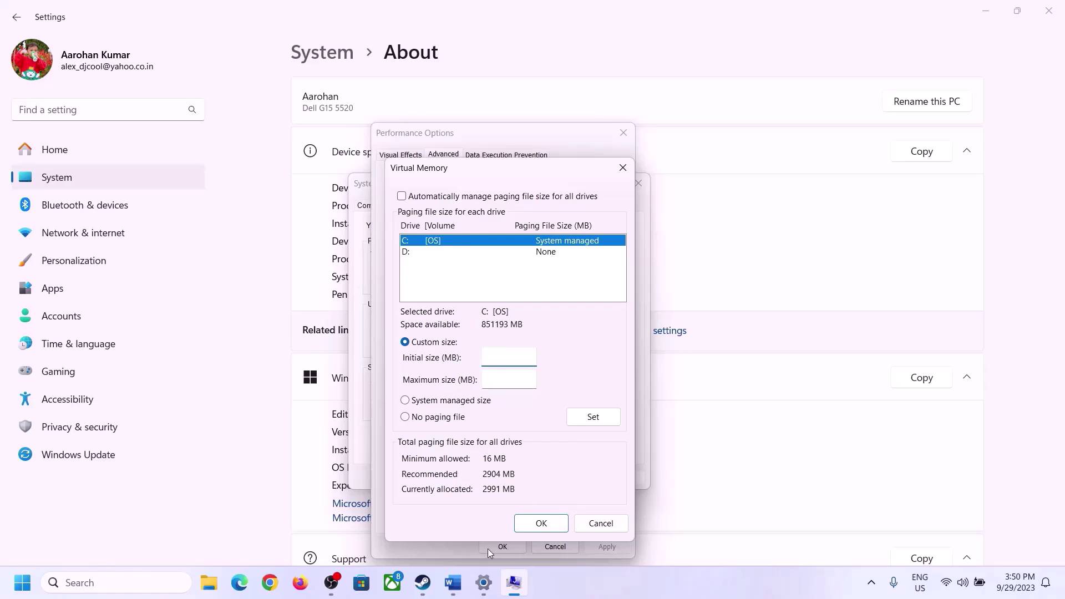
mouse_move(472, 579)
click(480, 513)
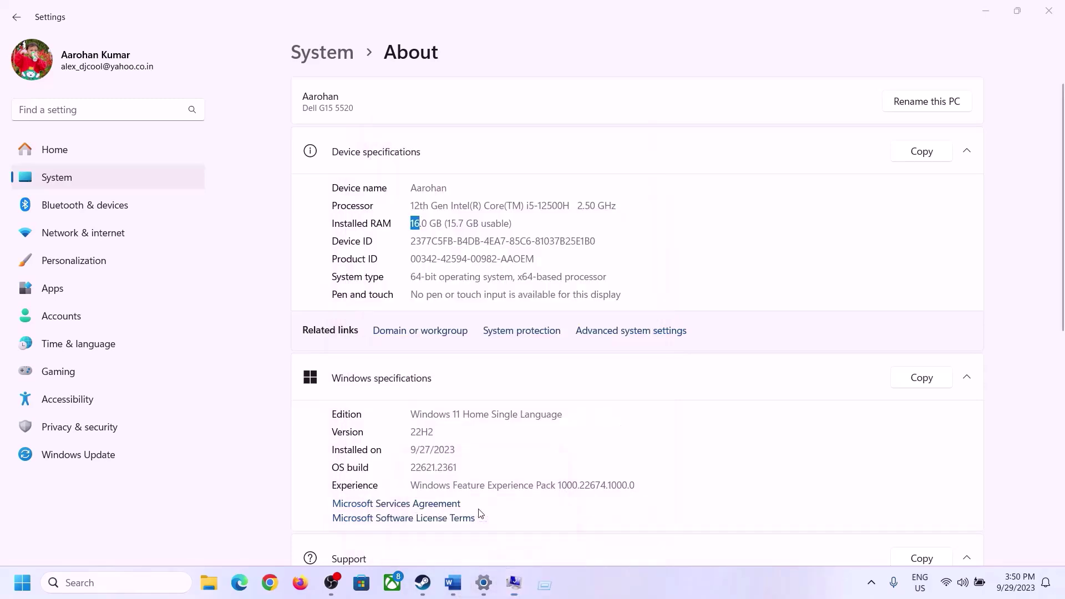
key(super+r)
text(ca)
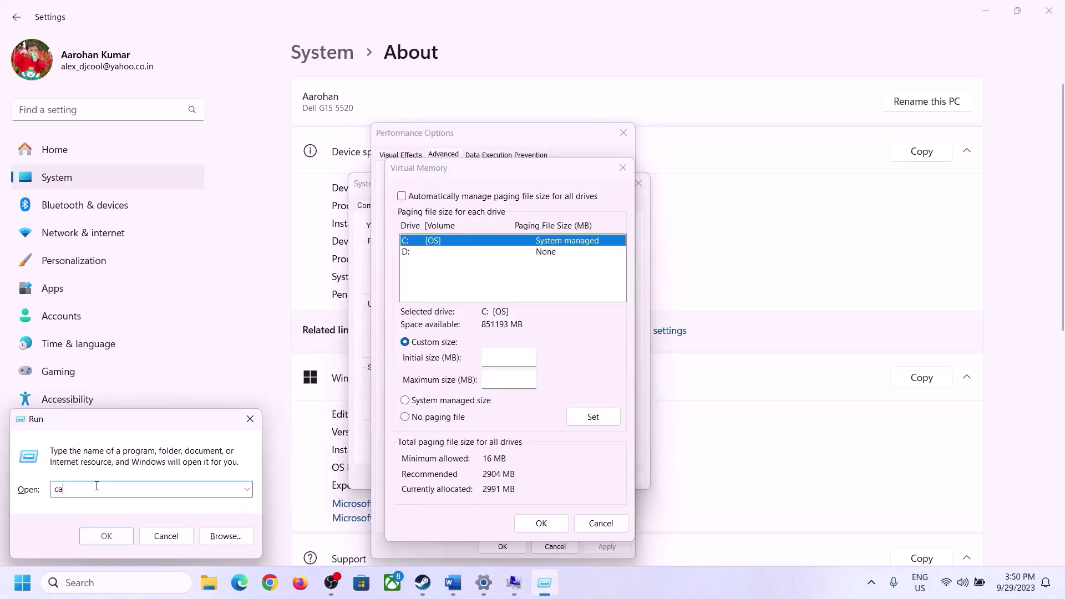
text(lc)
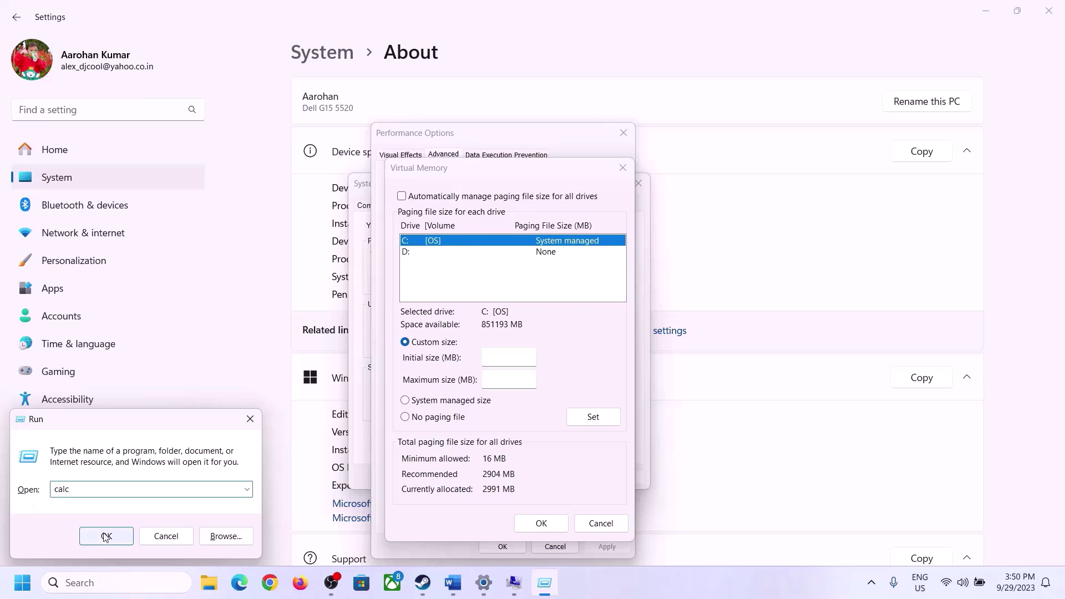
click(106, 536)
drag(131, 21, 776, 183)
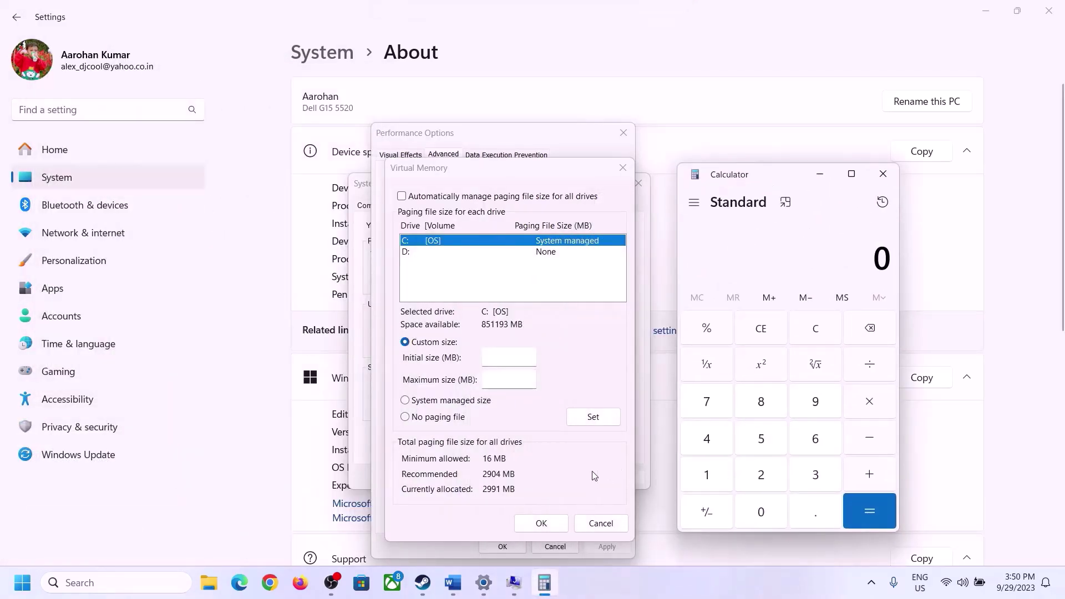
- Check the initial size formula in the Word document and bring Calculator back to the front
mouse_move(453, 582)
click(413, 523)
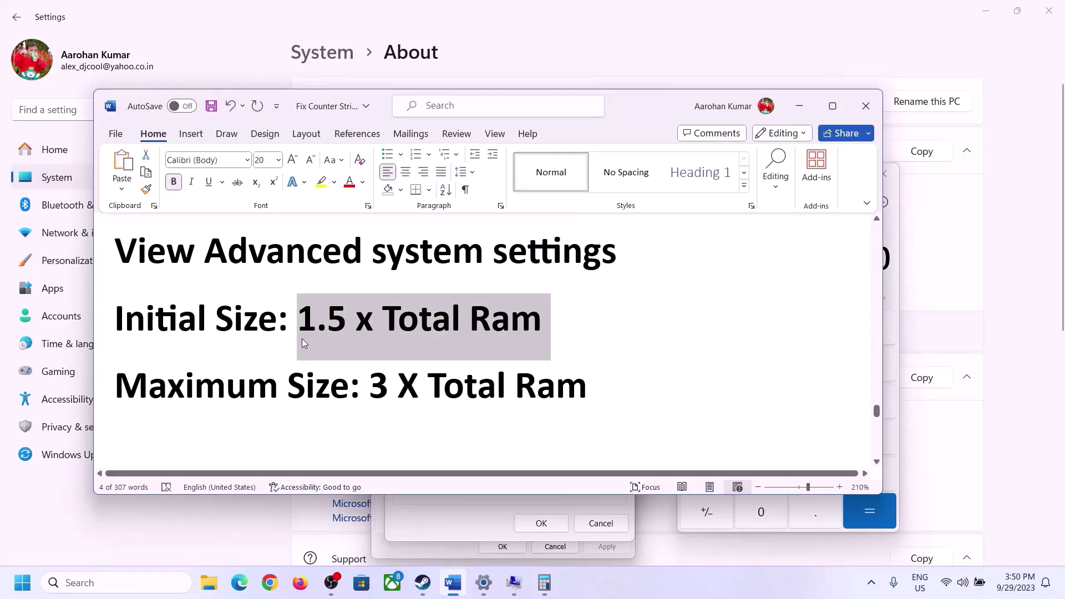
click(544, 582)
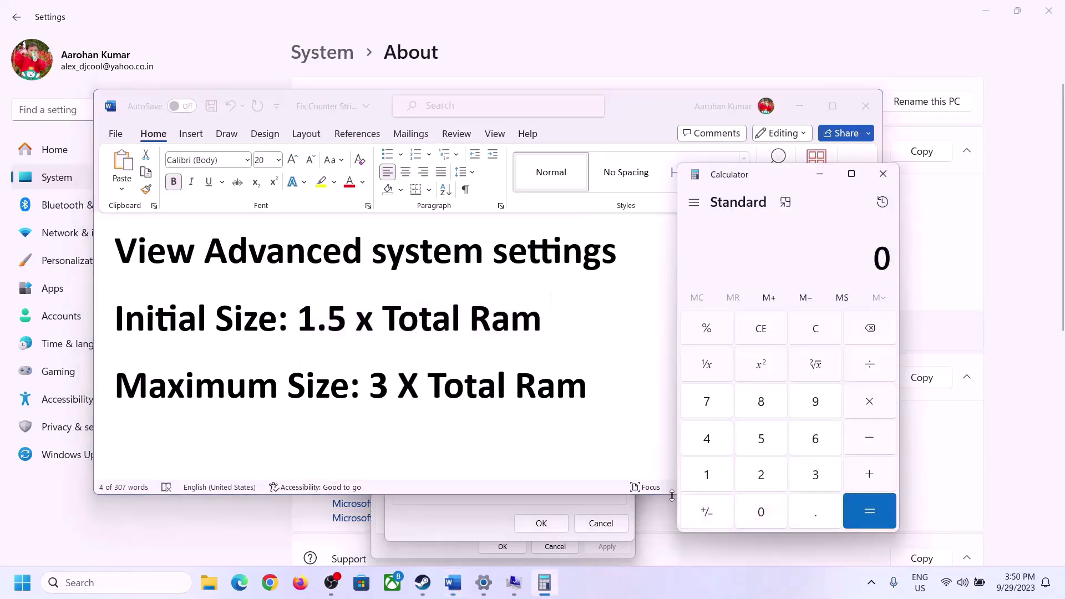
click(707, 475)
click(811, 447)
click(815, 336)
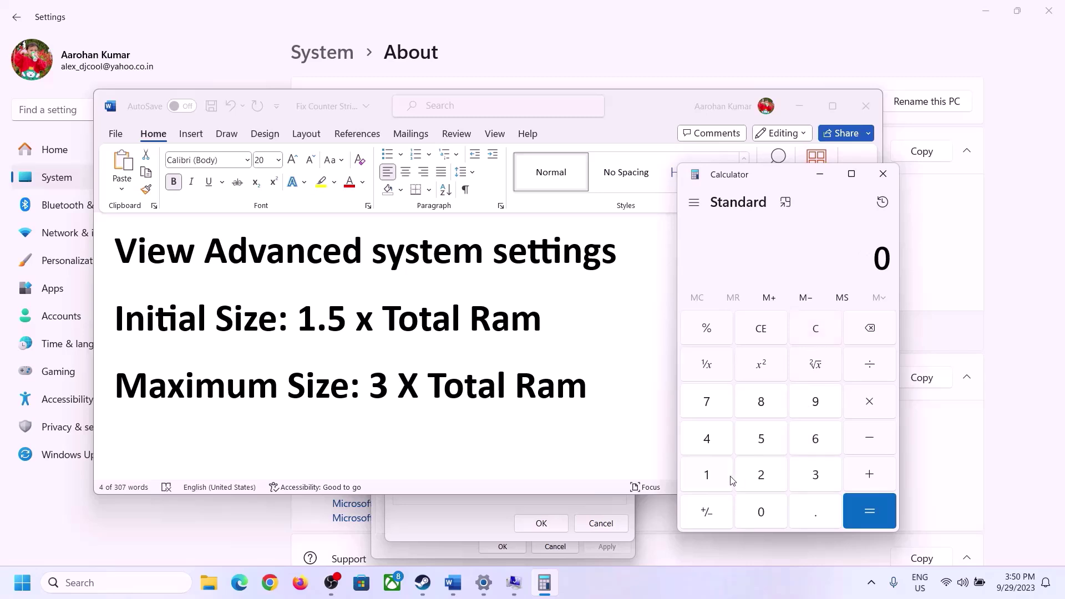
- Calculate 16 × 1024 in Calculator to convert the installed RAM to megabytes
click(714, 476)
click(814, 438)
click(868, 409)
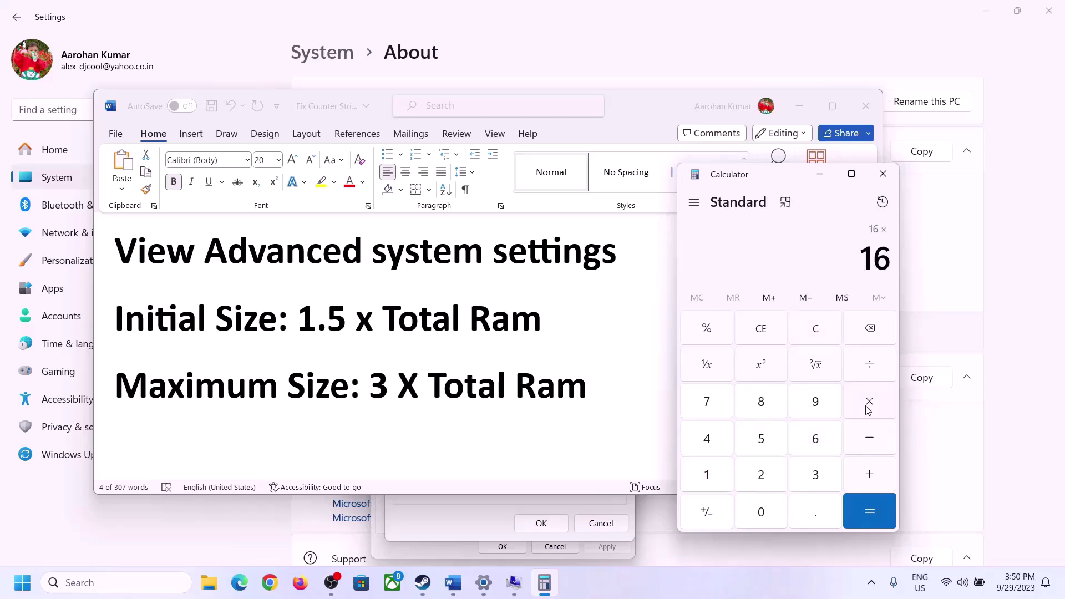
click(706, 478)
click(772, 524)
click(762, 478)
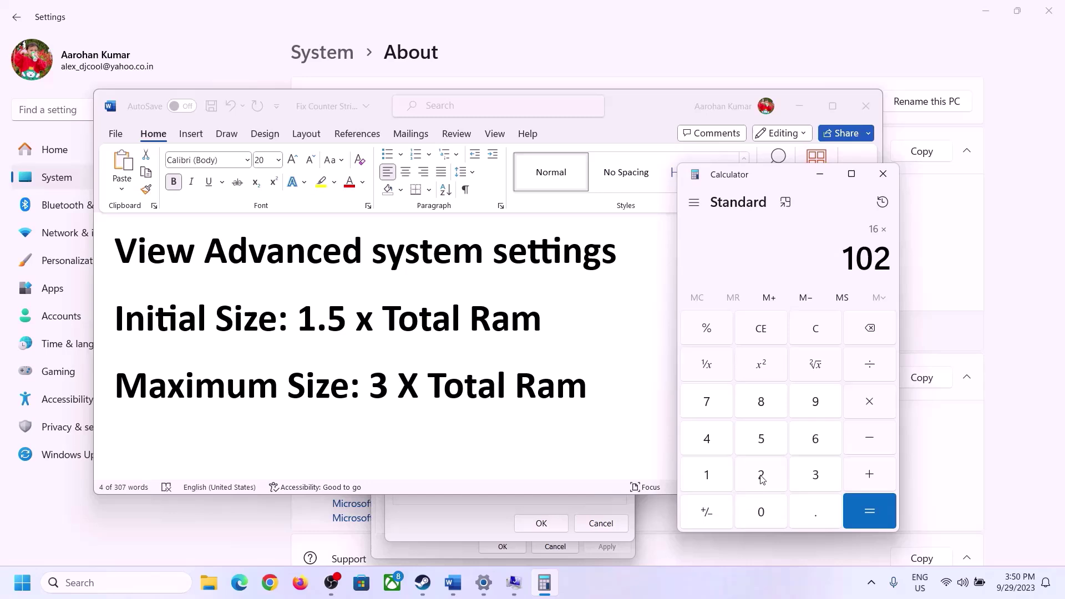
click(712, 443)
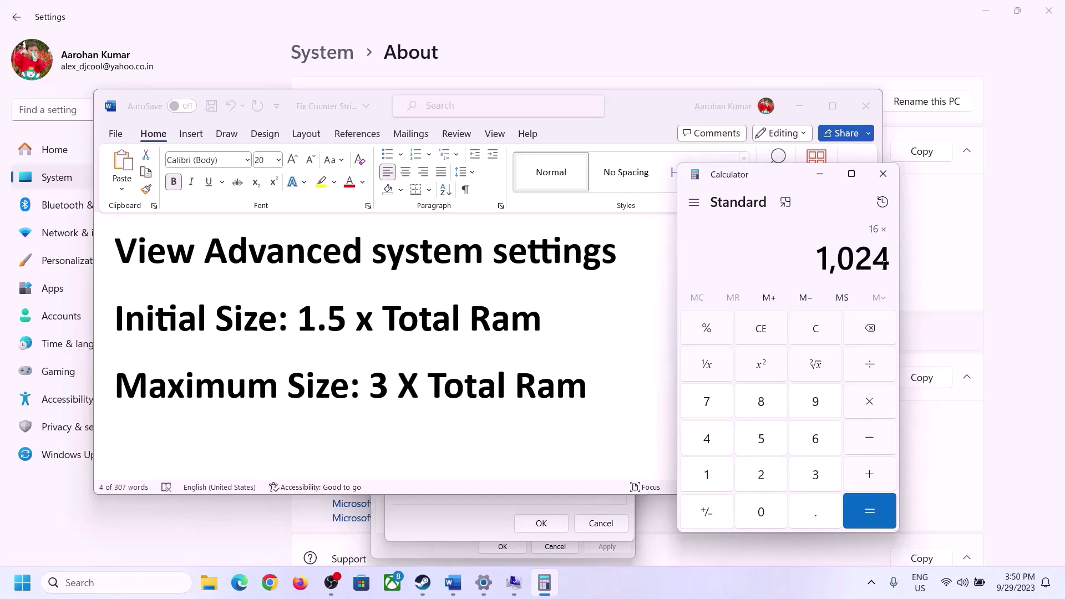
click(869, 513)
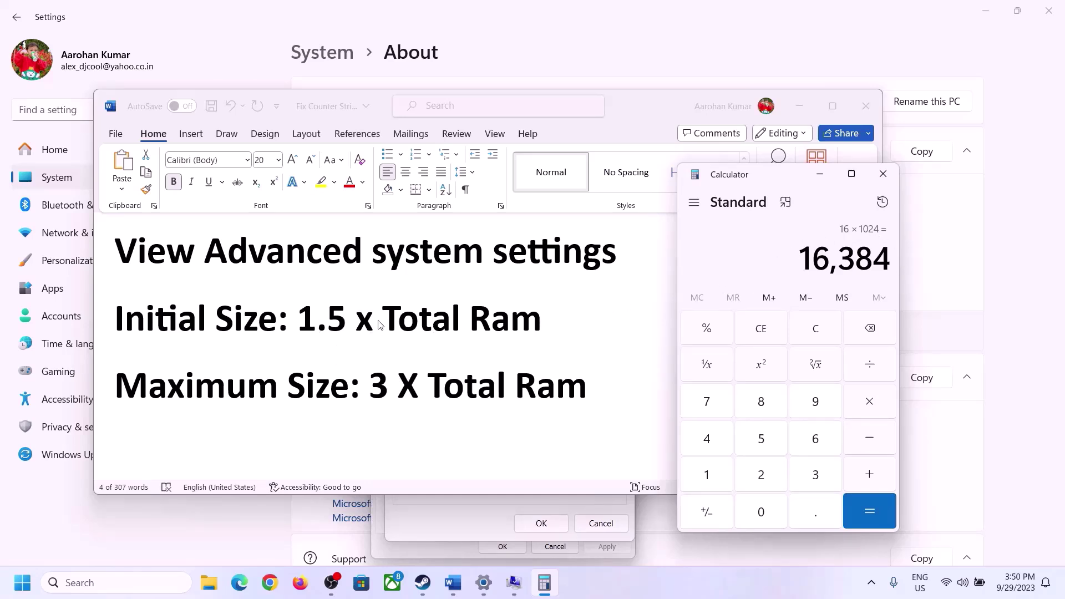
- Multiply the RAM result by 1.5 in Calculator to get the initial paging file size
click(869, 402)
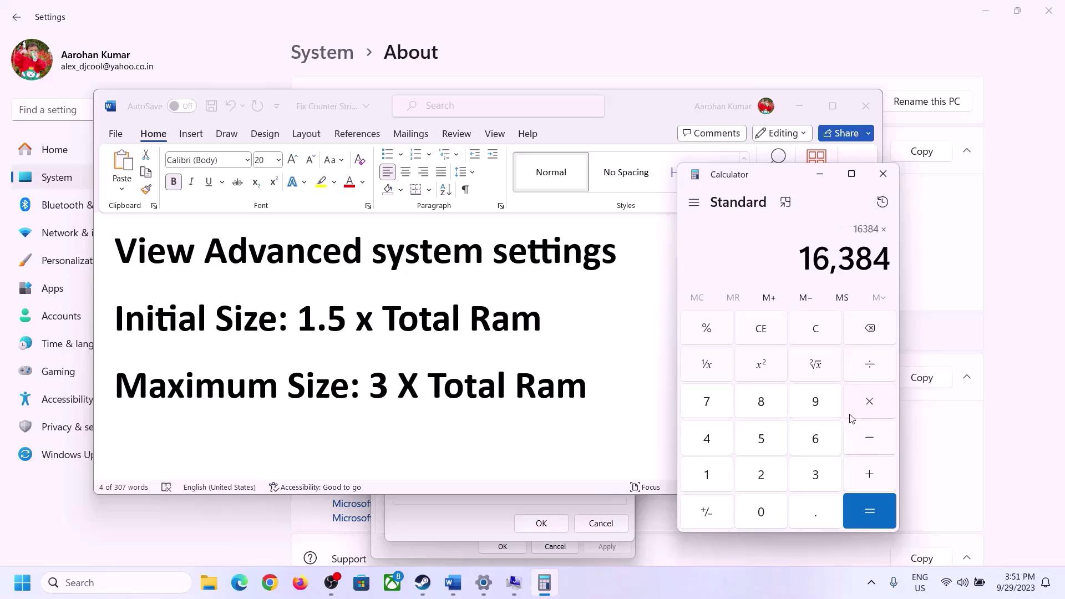
click(720, 477)
click(813, 513)
click(772, 447)
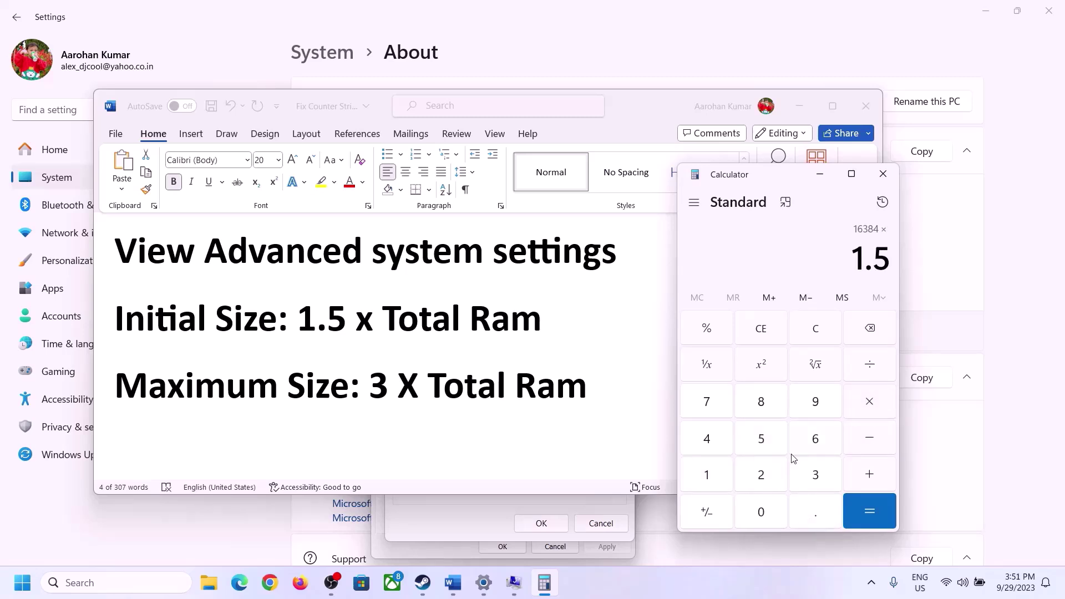
click(865, 504)
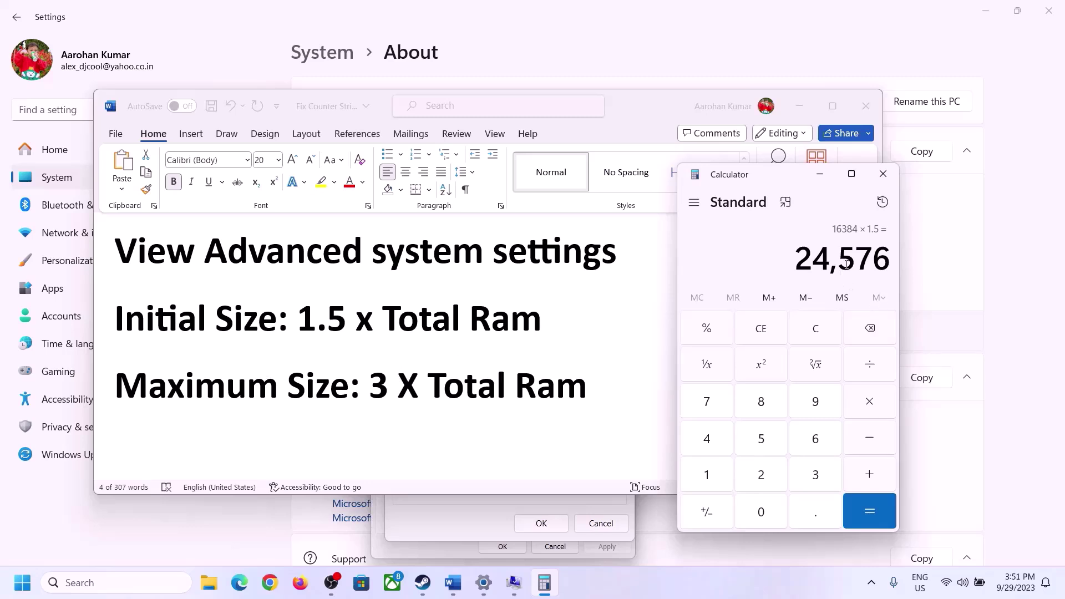
- In the Virtual Memory dialog, set the initial size for drive C: to 24576 MB
click(487, 505)
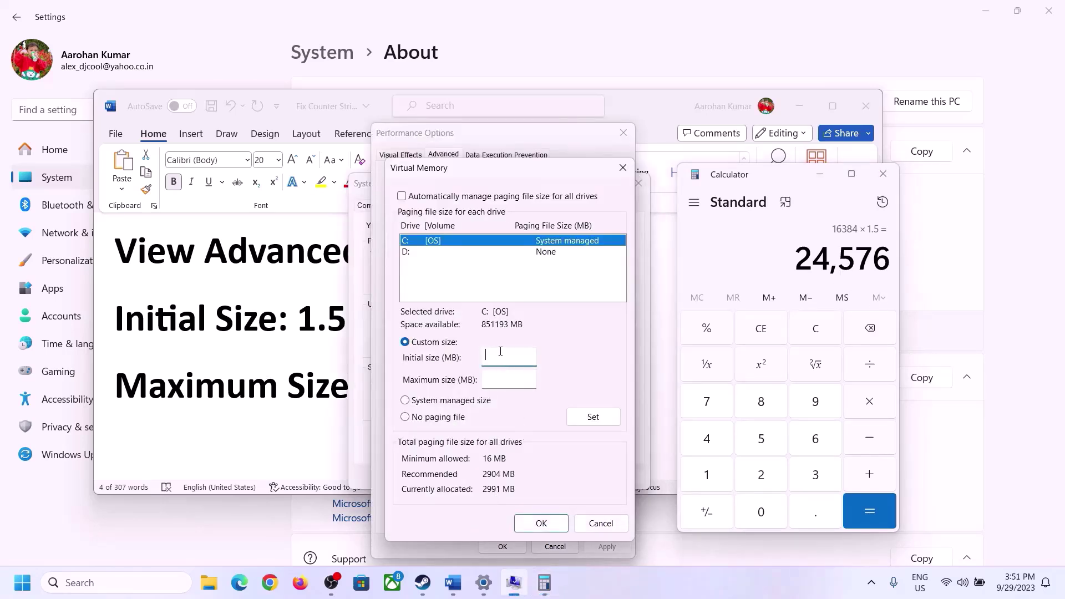
text(24576)
click(533, 379)
- Check the maximum size formula in the Word document and clear the previous calculation in Calculator
click(307, 390)
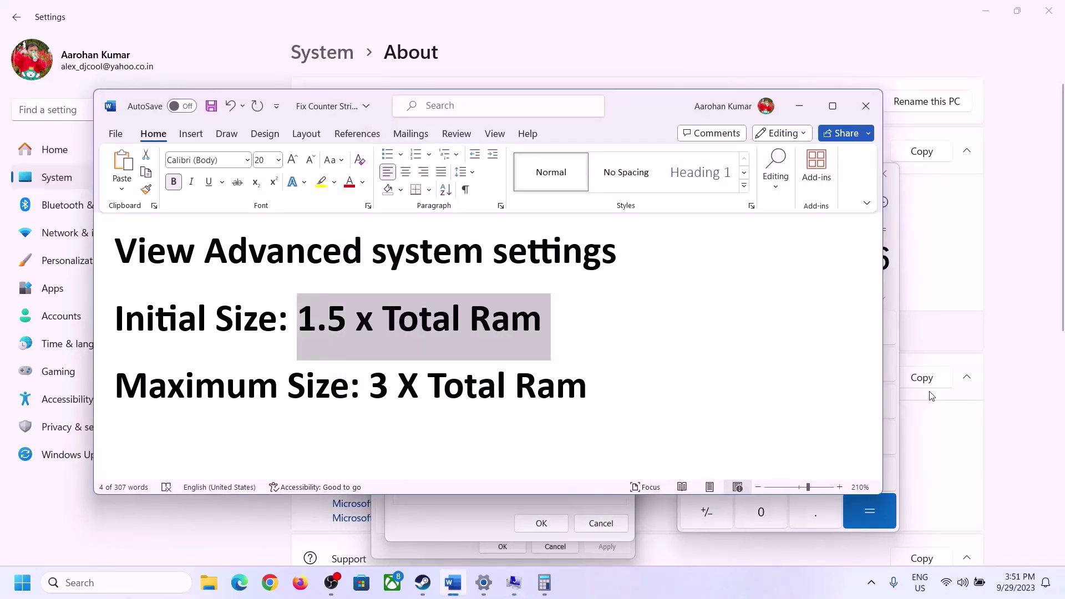
click(895, 289)
click(815, 332)
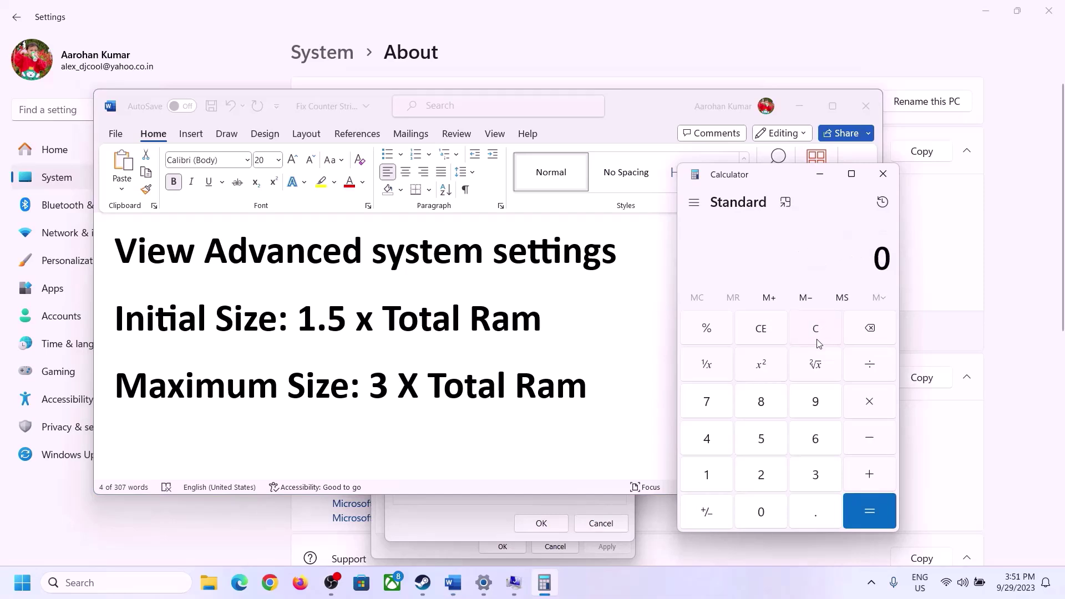
- Recheck the installed RAM in the Windows Settings system information and calculate 16 × 1024 in Calculator again
click(483, 582)
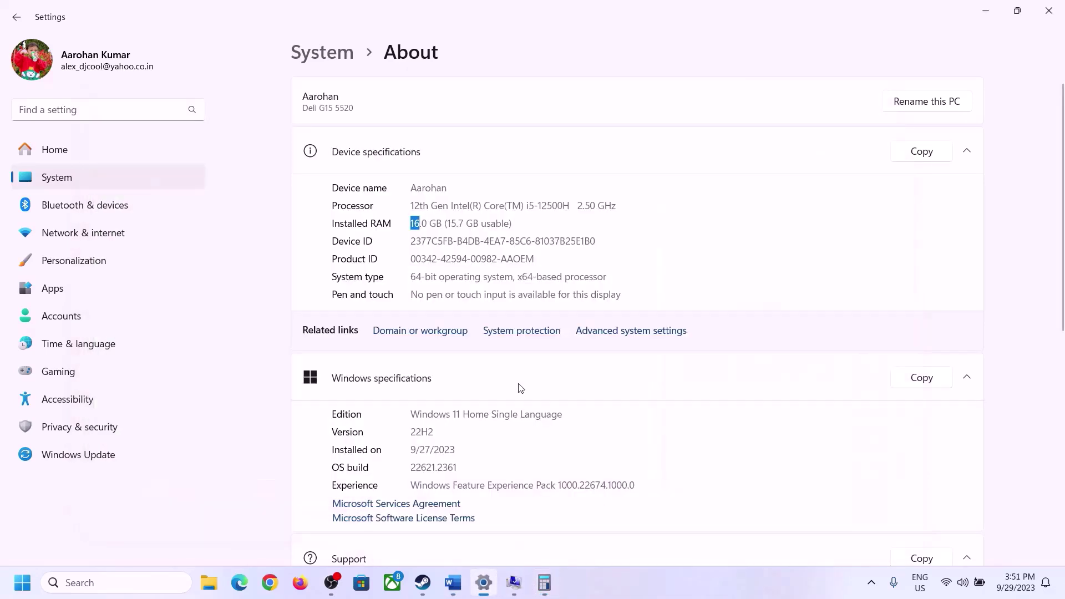
click(544, 582)
click(719, 475)
click(808, 441)
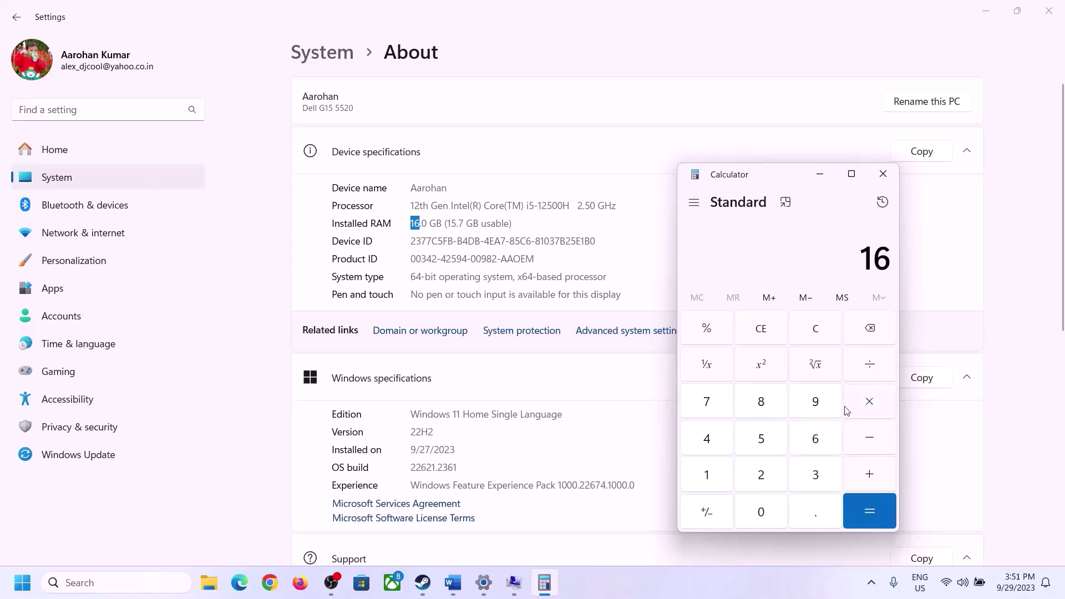
click(859, 405)
click(713, 469)
click(753, 508)
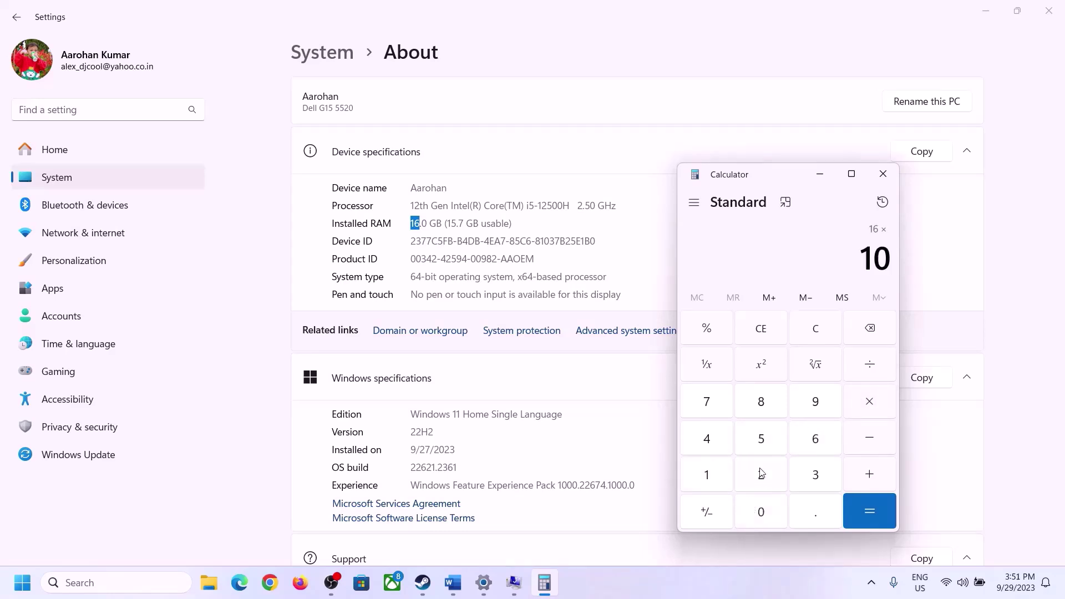
click(760, 474)
click(709, 443)
click(863, 522)
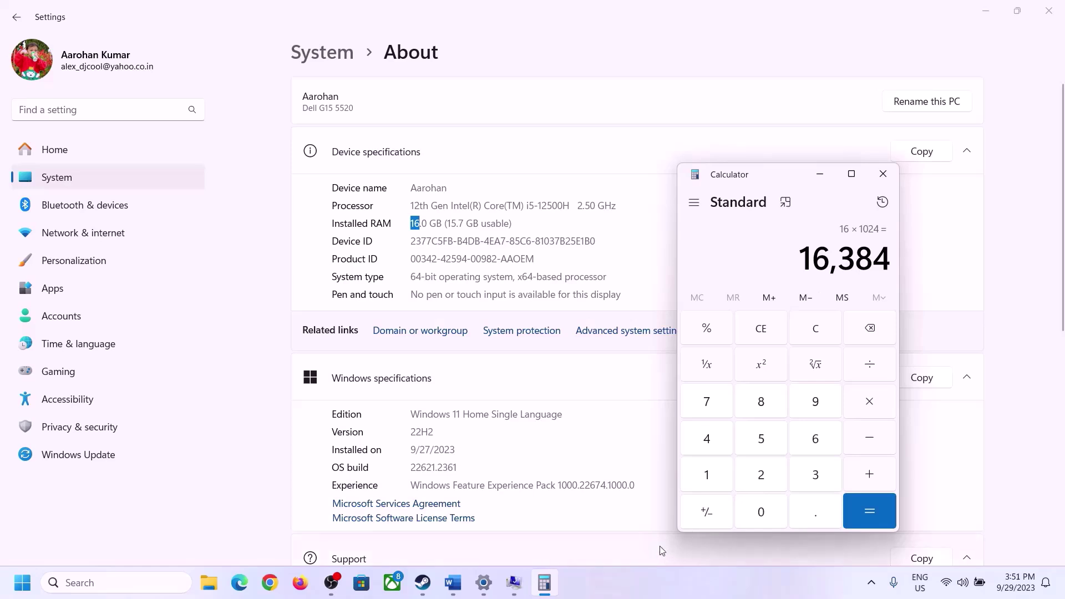
- Check the maximum size formula in Word and multiply the RAM result by 3 in Calculator
click(453, 582)
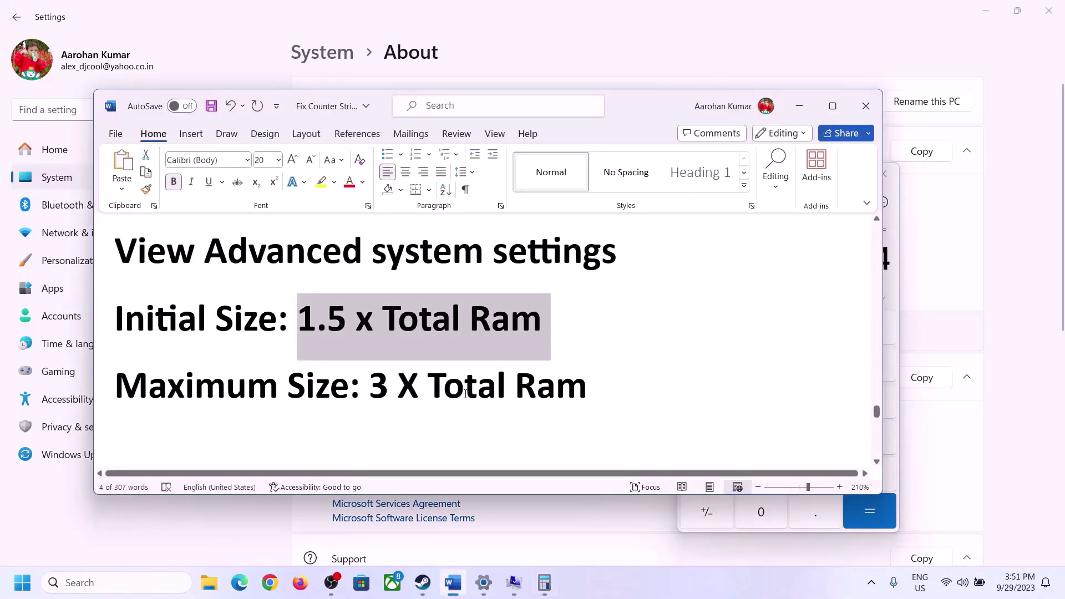
click(544, 582)
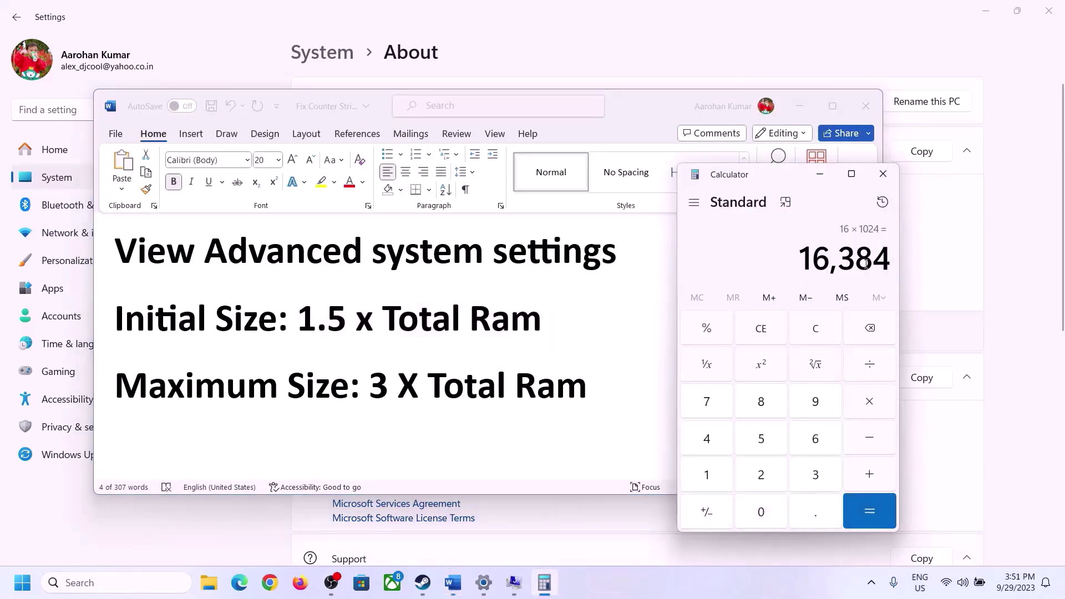
click(869, 405)
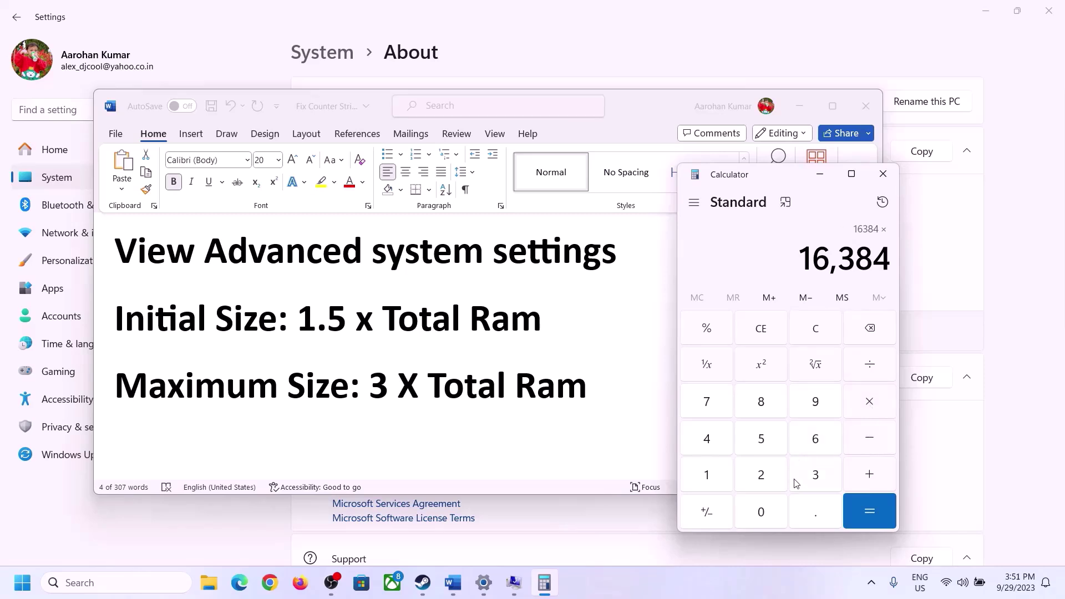
click(811, 475)
click(884, 512)
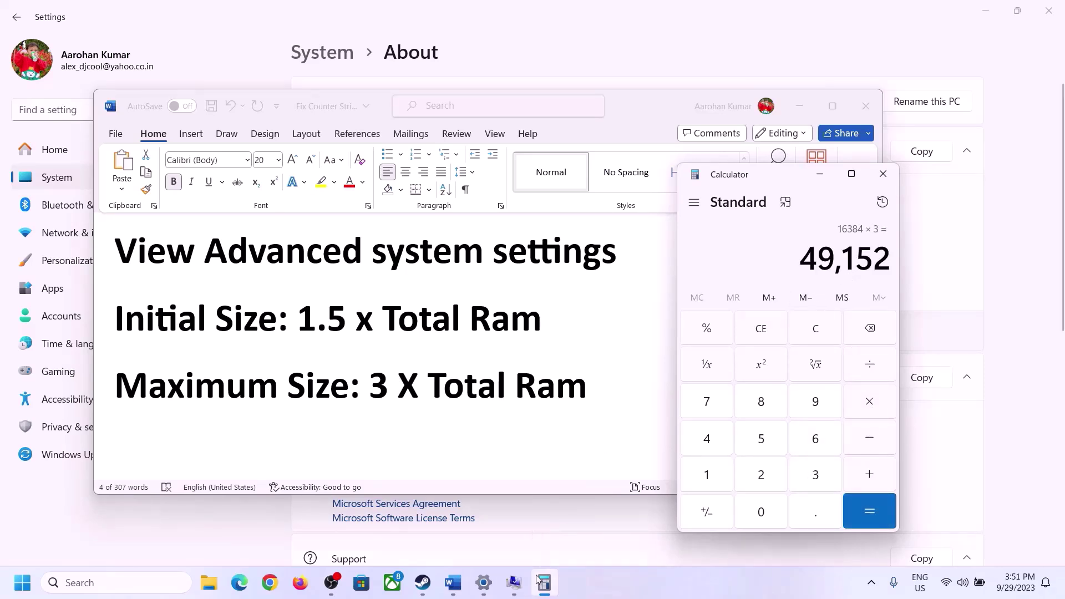
- Set the maximum size for drive C: to 49152 MB, apply the custom size and accept the Virtual Memory changes
click(513, 582)
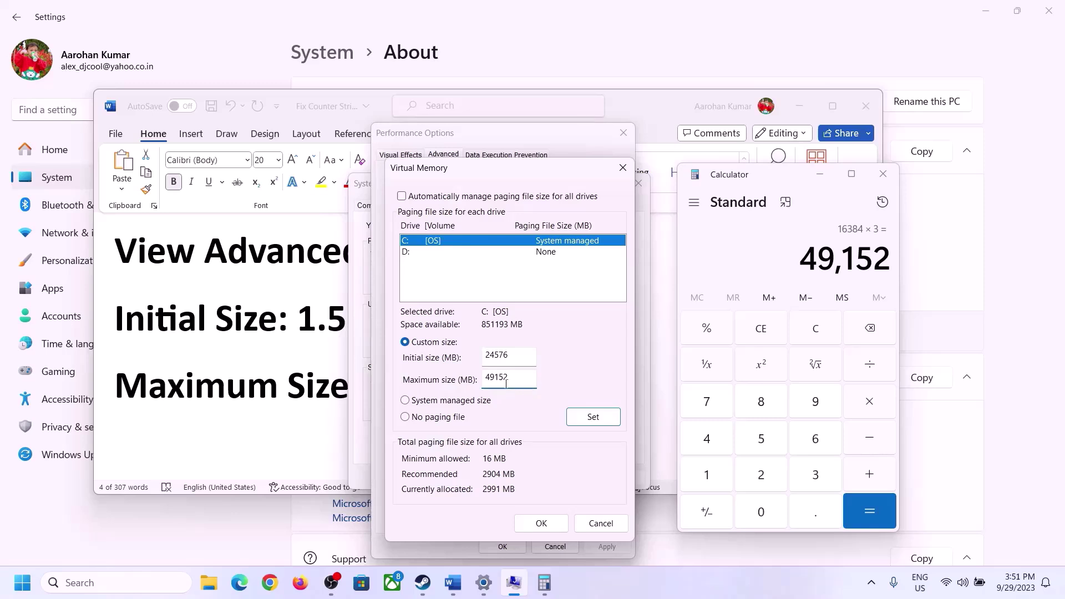
click(593, 419)
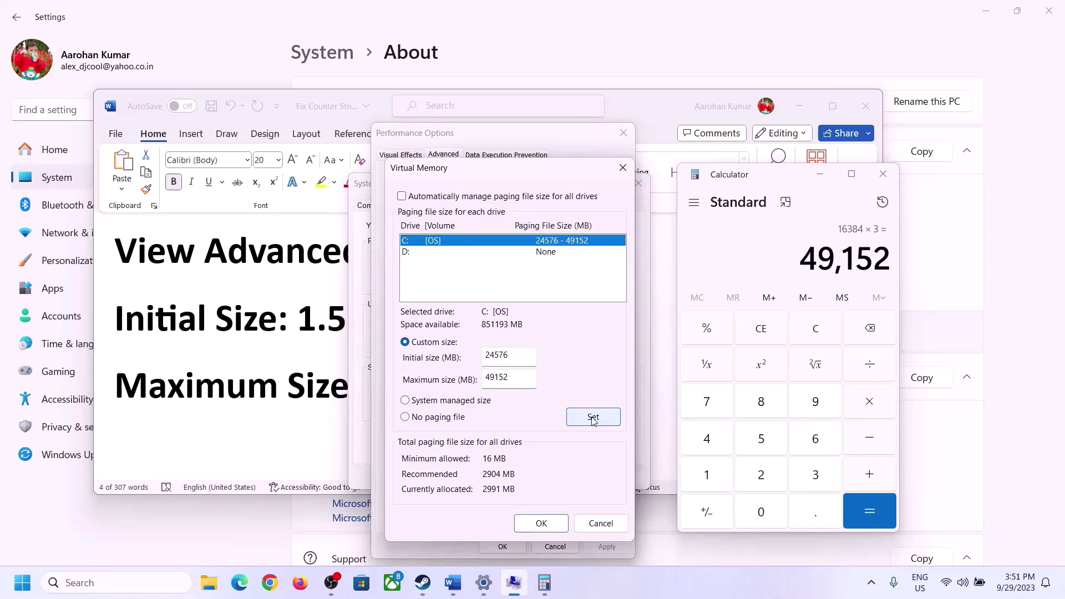
click(545, 525)
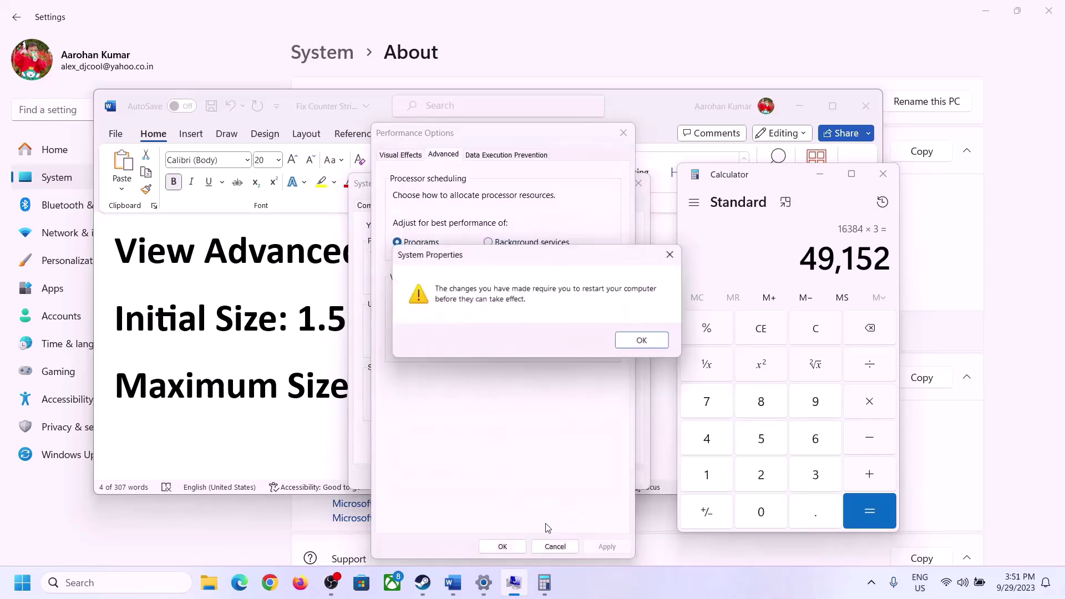
click(646, 343)
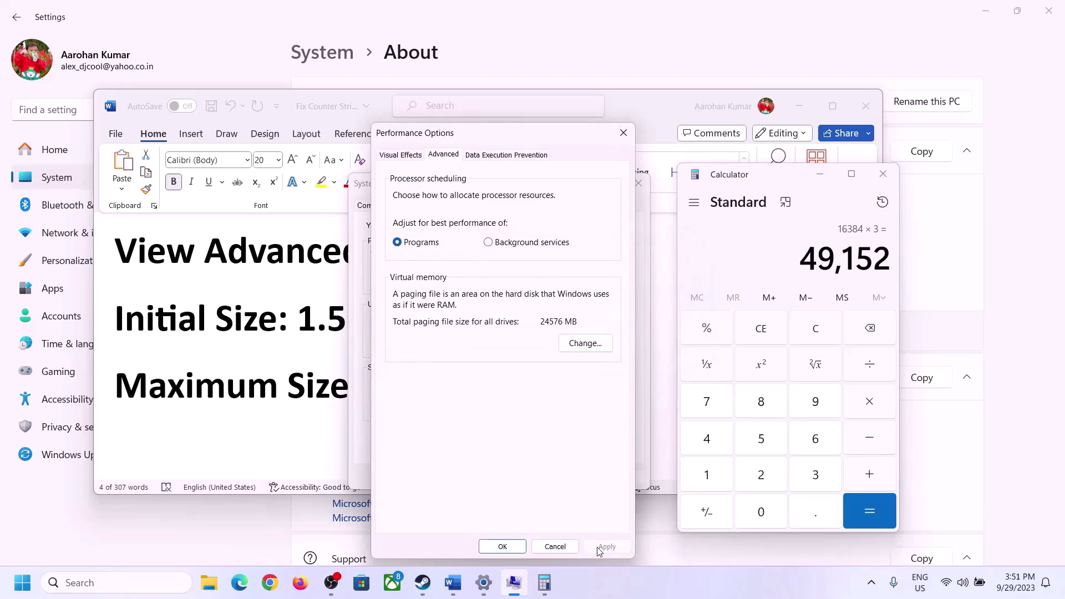
- Confirm the Performance Options and System Properties dialogs and dismiss the restart prompt without restarting
click(503, 547)
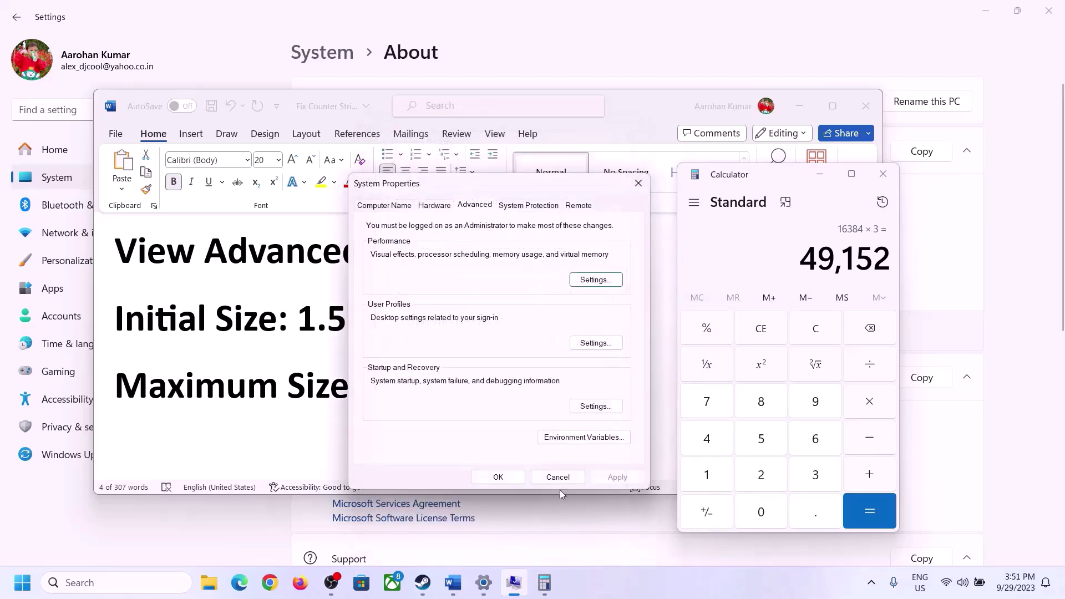
click(503, 475)
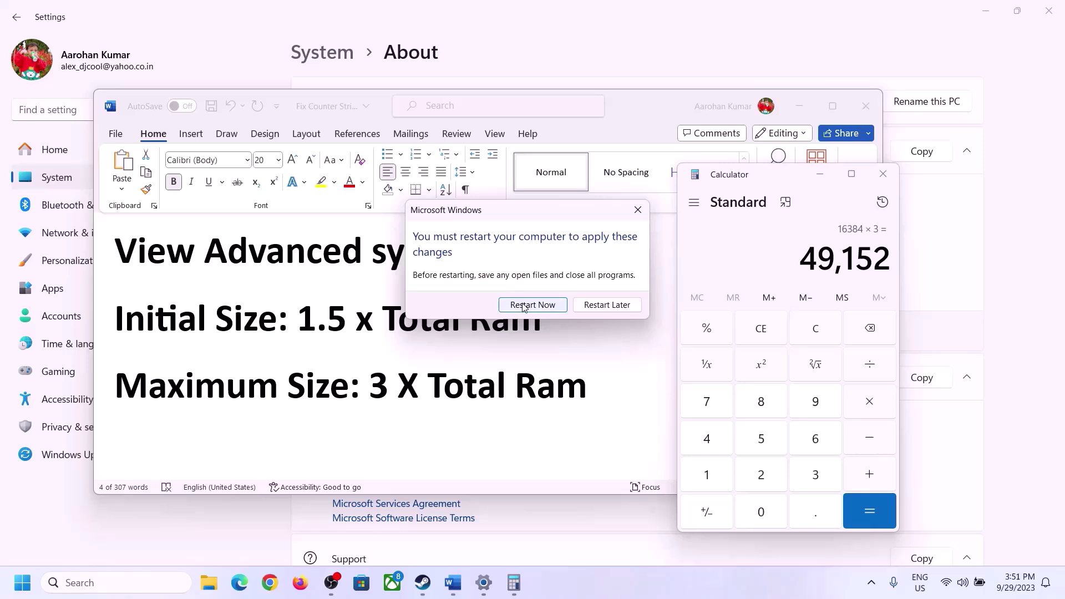
click(637, 210)
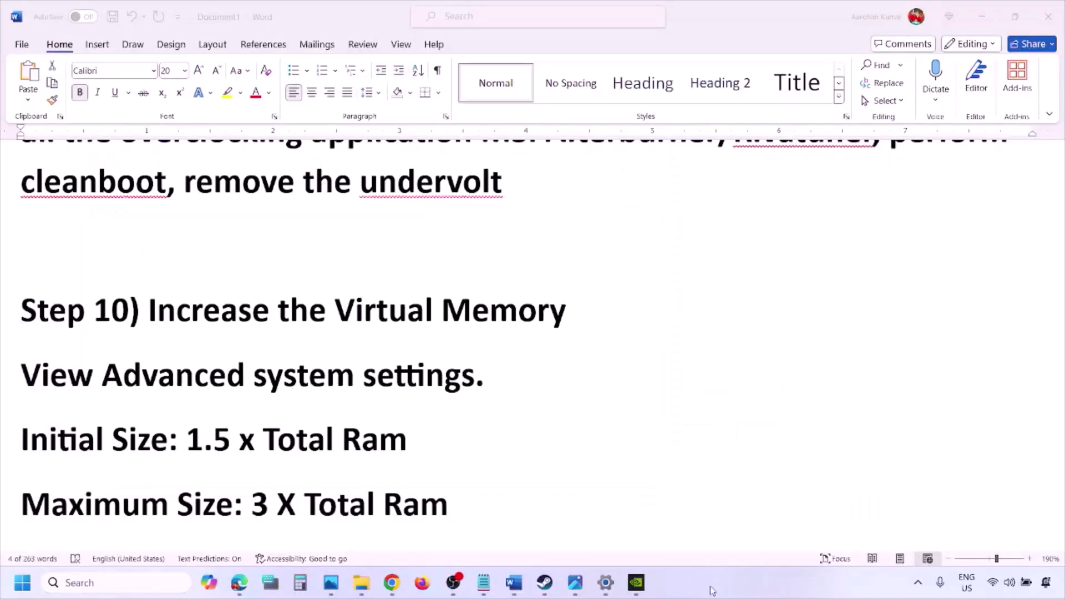
- Go to Step 11 in the Word document and highlight "Update BIOS"
scroll(369, 398, down, 4)
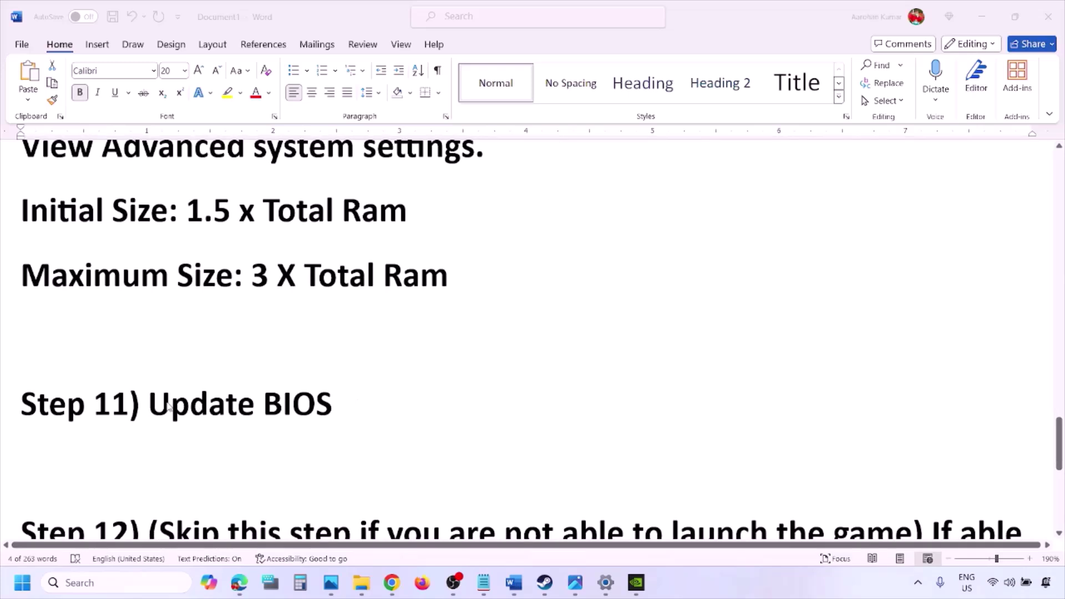
click(147, 407)
drag(148, 405, 357, 400)
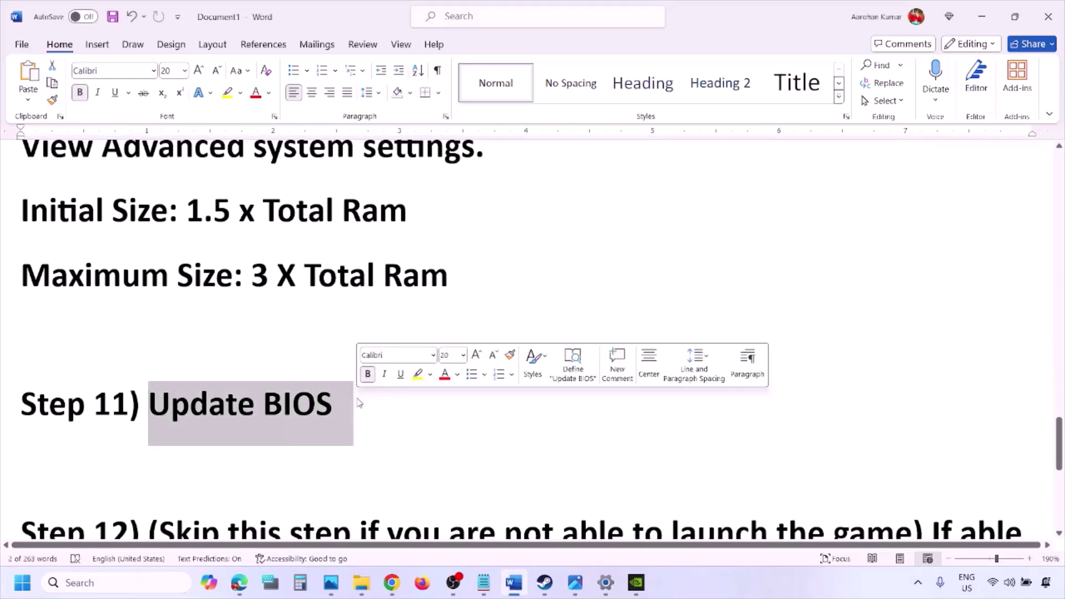
click(358, 403)
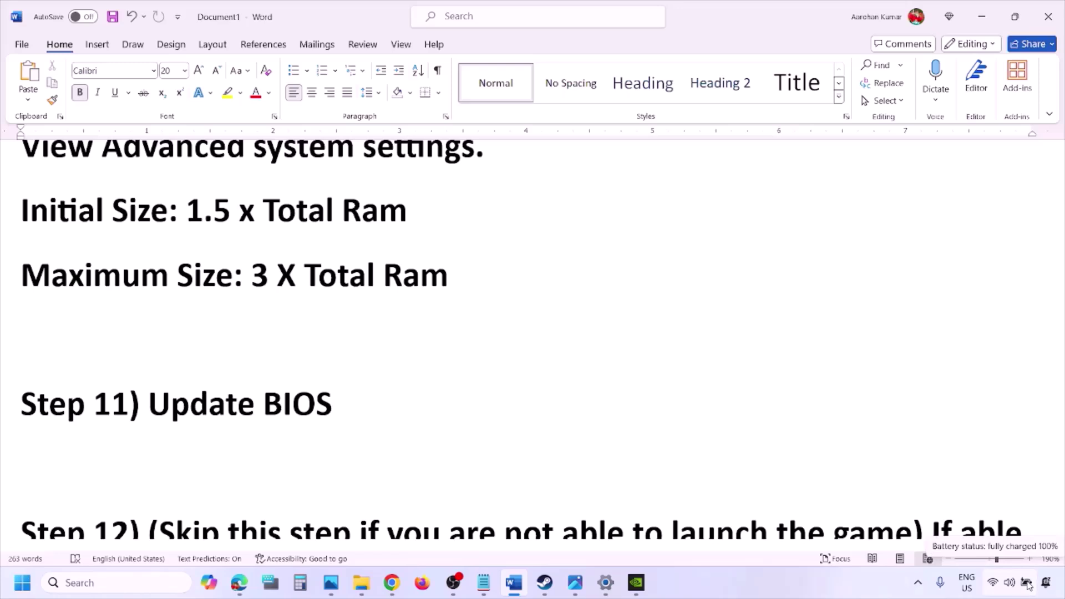
click(857, 583)
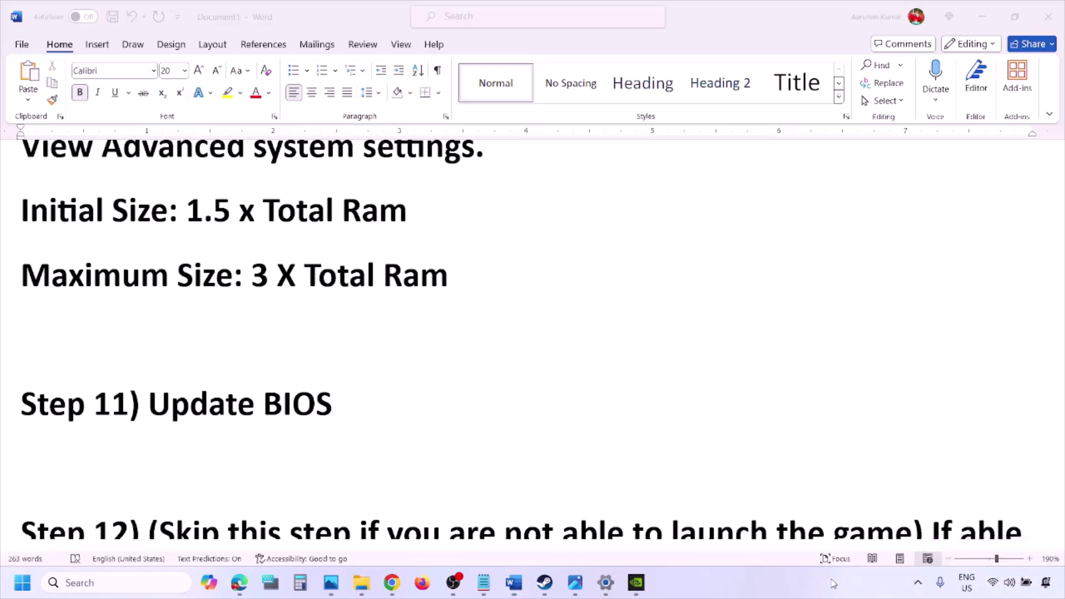
- Review Step 12 in the Word document, highlighting its text on Windowed mode, lower video settings and medium/low quality
scroll(466, 429, down, 3)
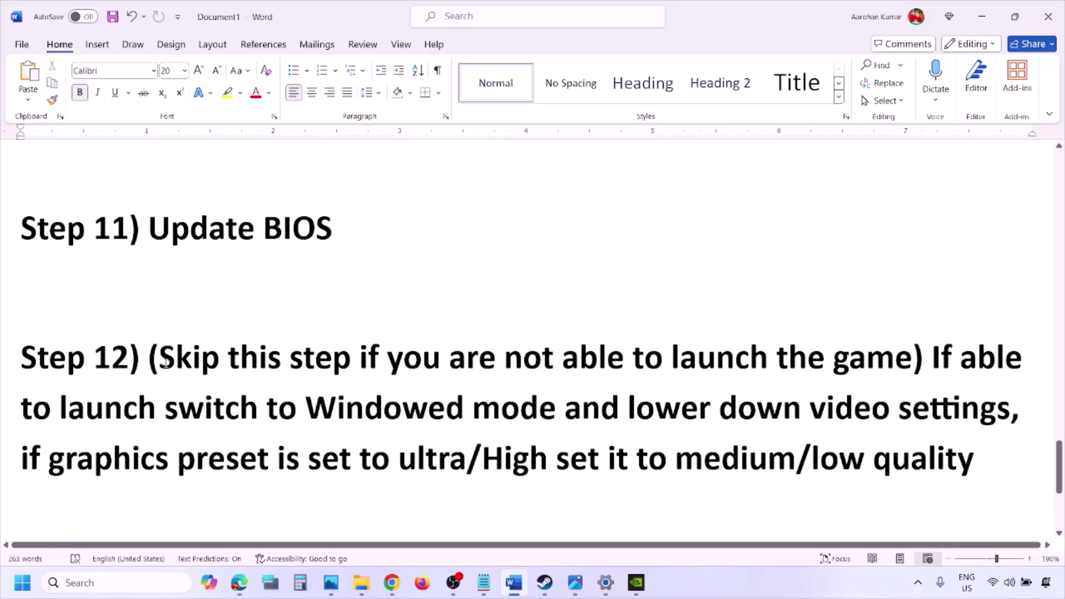
drag(160, 357, 1012, 409)
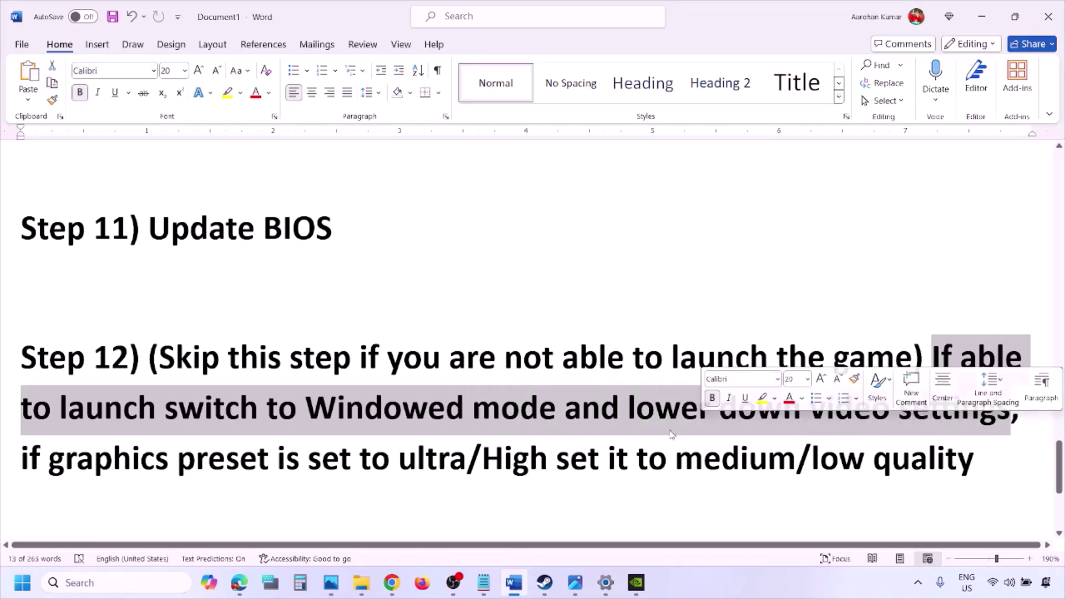
drag(57, 458, 581, 473)
click(648, 459)
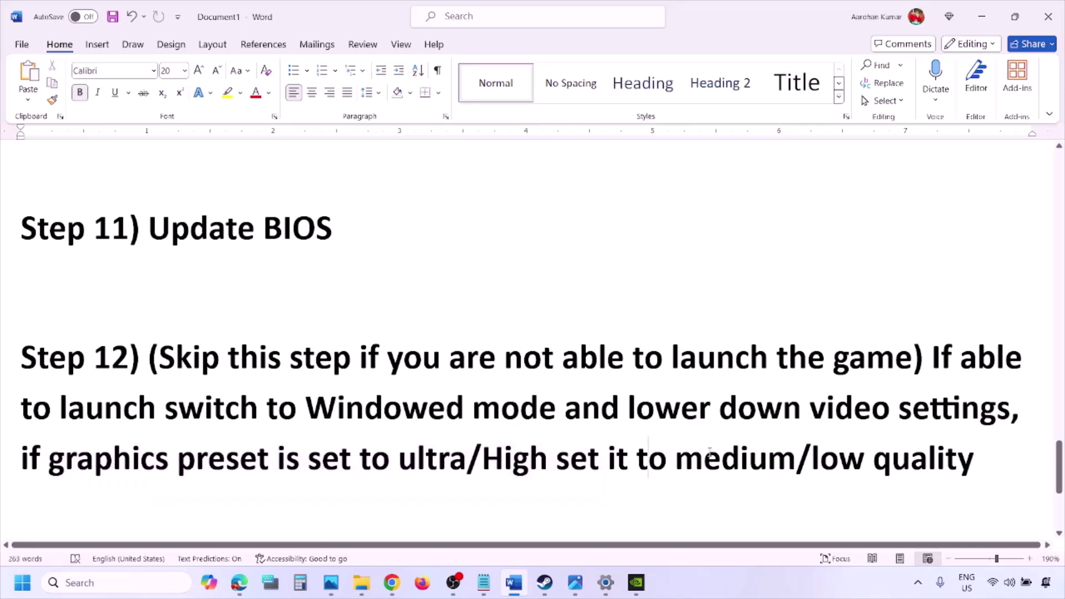
drag(766, 447, 974, 460)
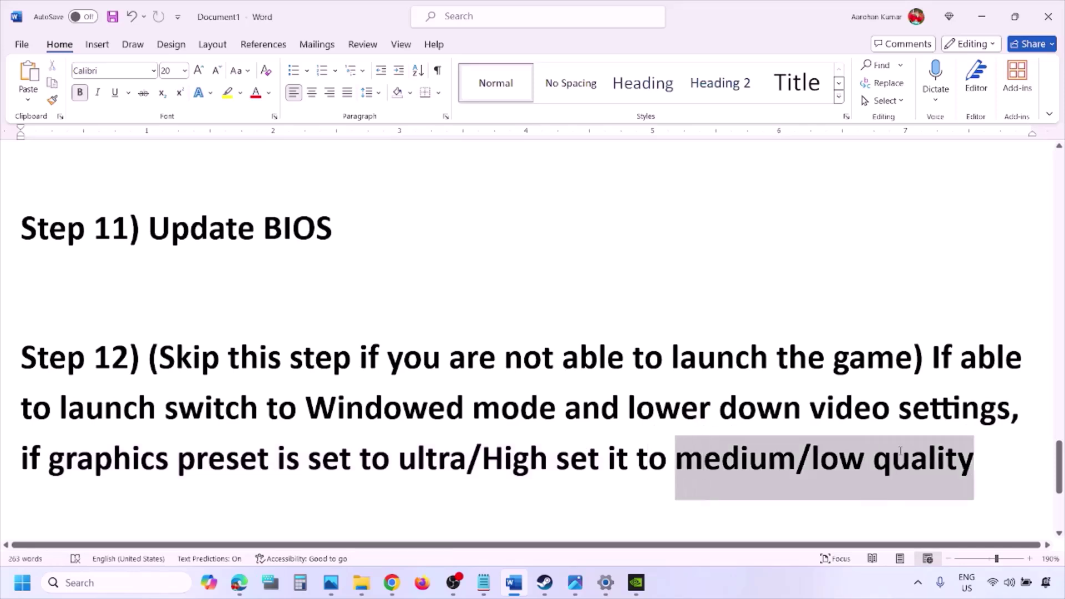
click(503, 409)
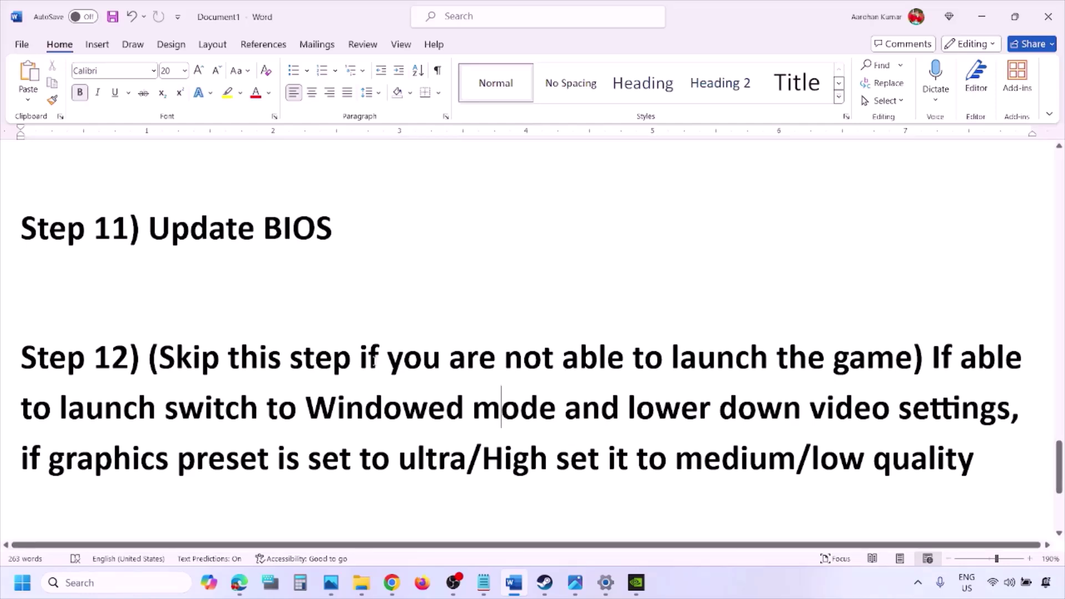
drag(320, 359, 658, 460)
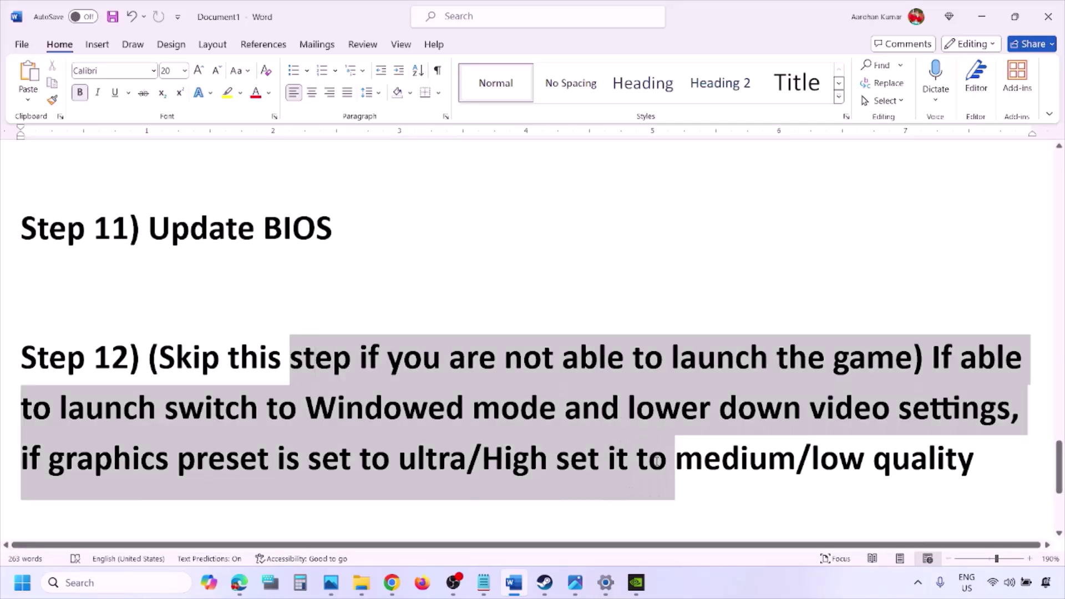